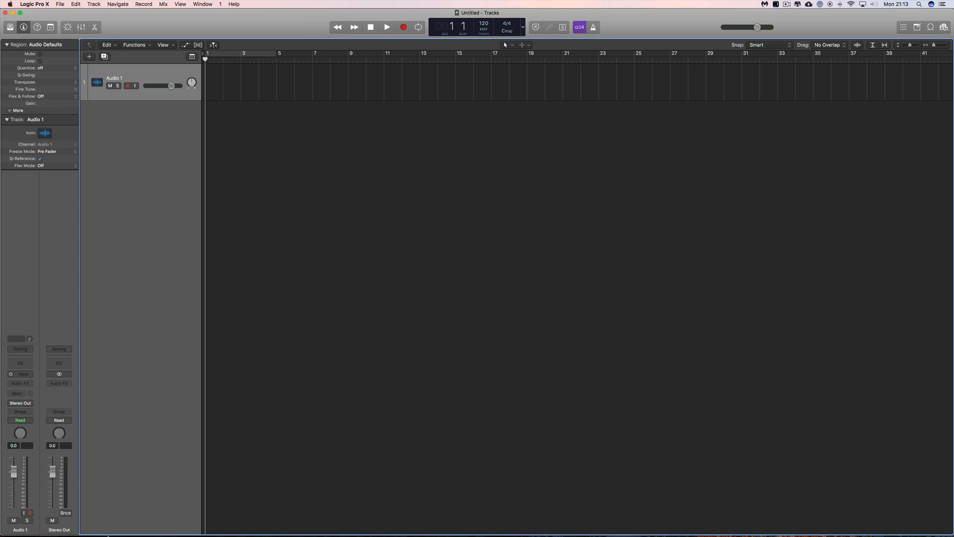
Step: Switch to Finder, open the SMART TEMPO FAILING folder in Downloads, and move its window clear of the audio track
click(21, 509)
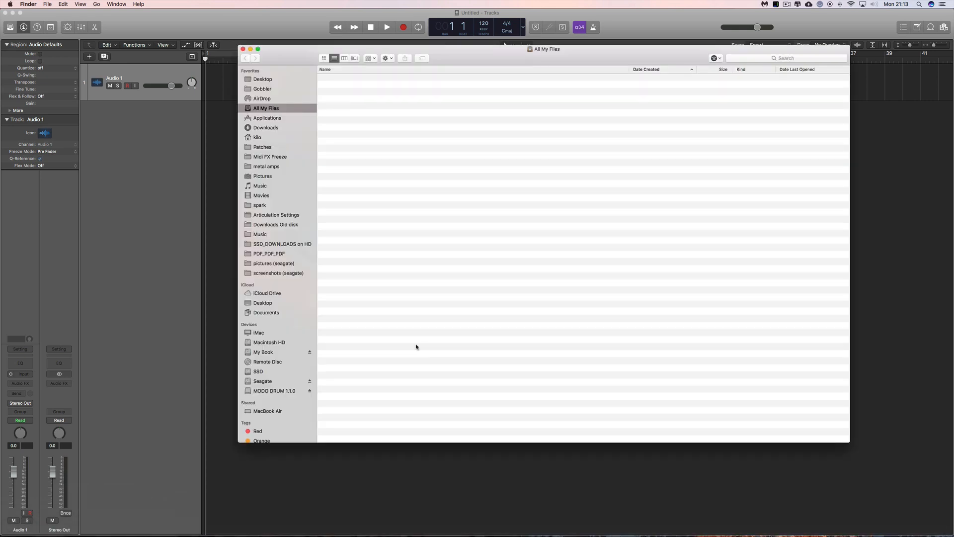
click(266, 128)
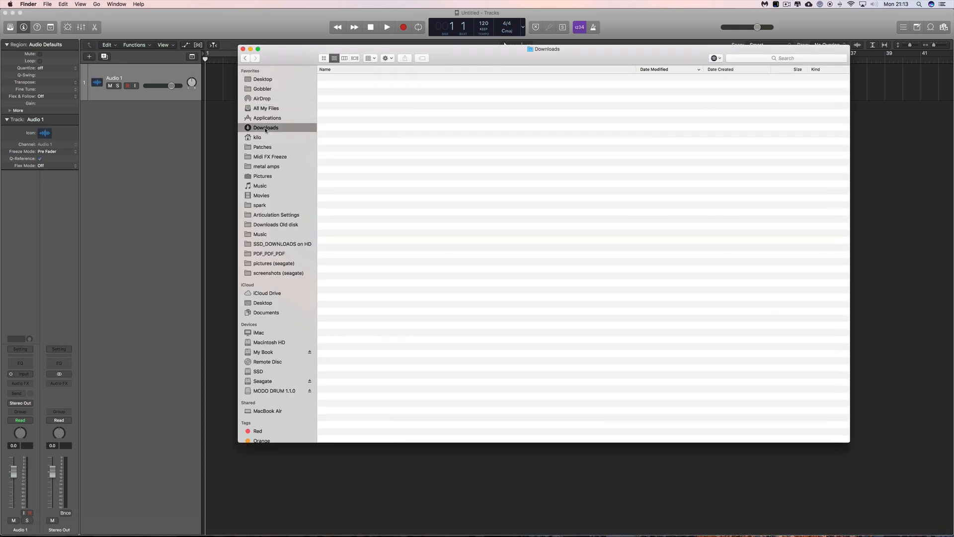
click(322, 86)
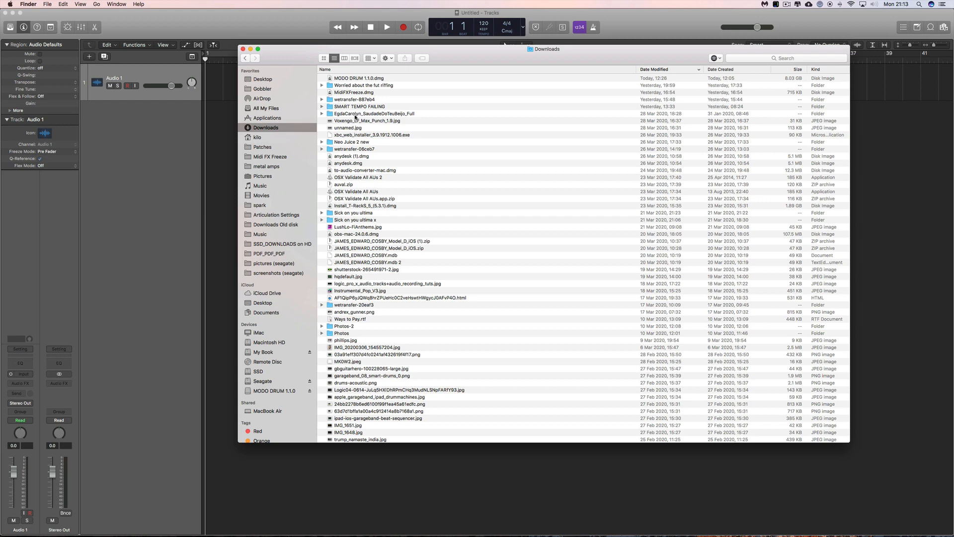
click(321, 100)
click(321, 99)
click(322, 106)
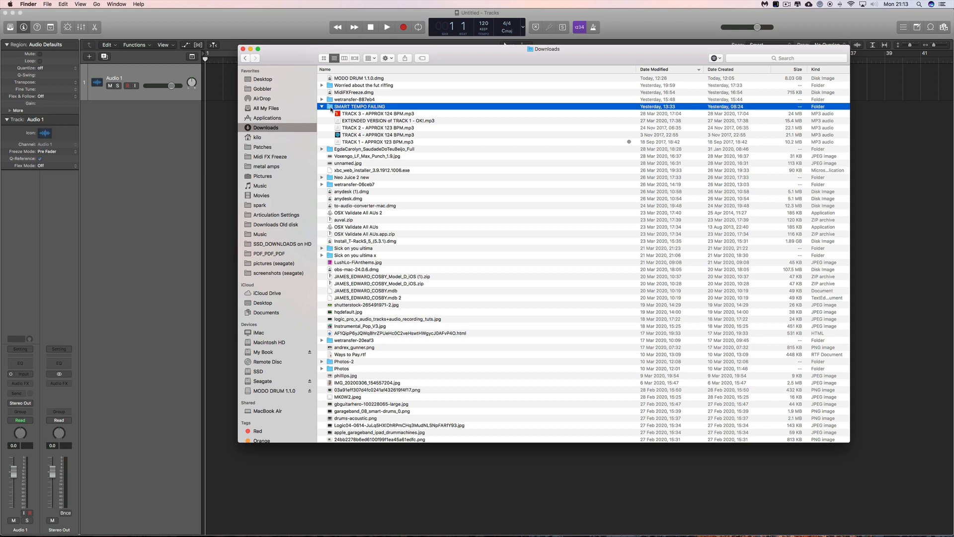
double_click(331, 107)
drag(318, 50, 473, 290)
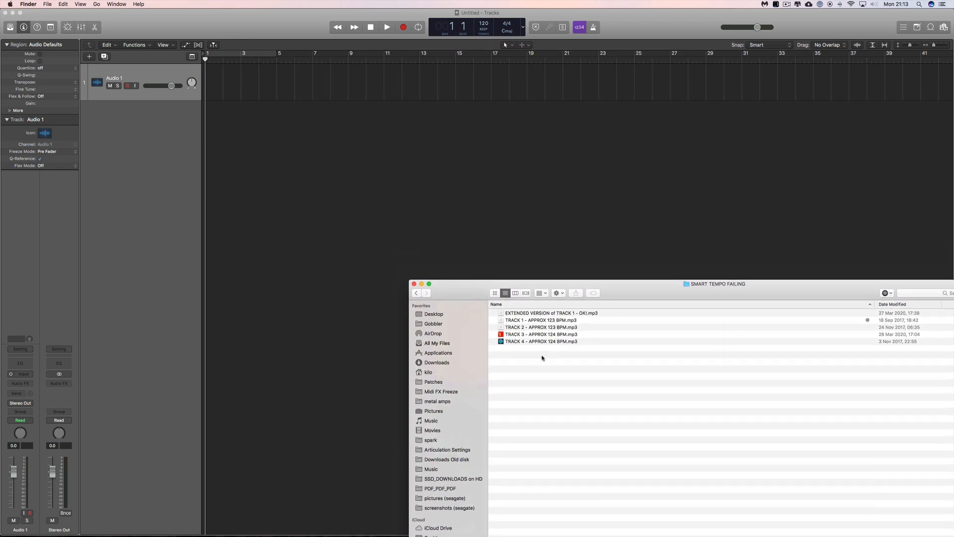
Step: Review the TRACK 1 to TRACK 4 audio files and their approximate BPM labels in the SMART TEMPO FAILING folder
click(533, 321)
click(535, 328)
click(535, 335)
click(537, 341)
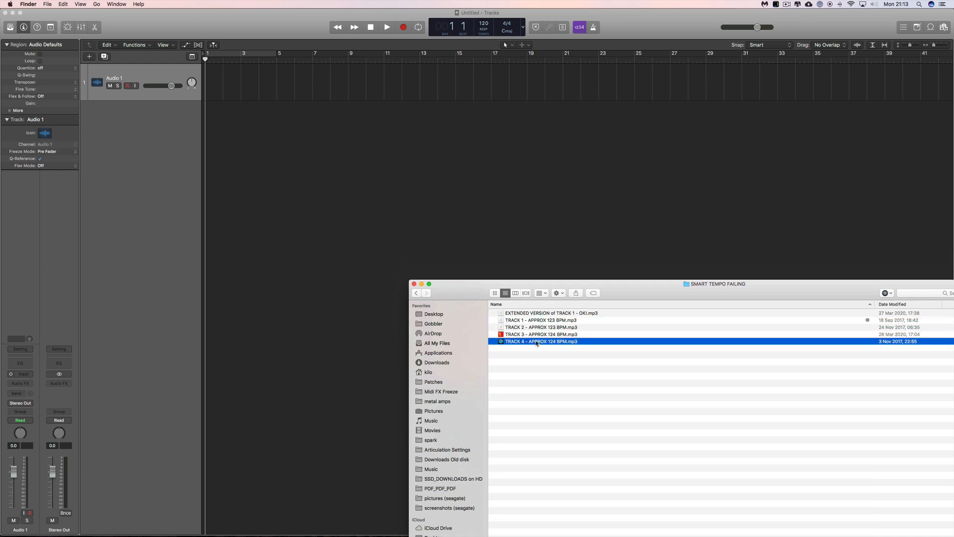
click(541, 321)
click(543, 328)
click(545, 334)
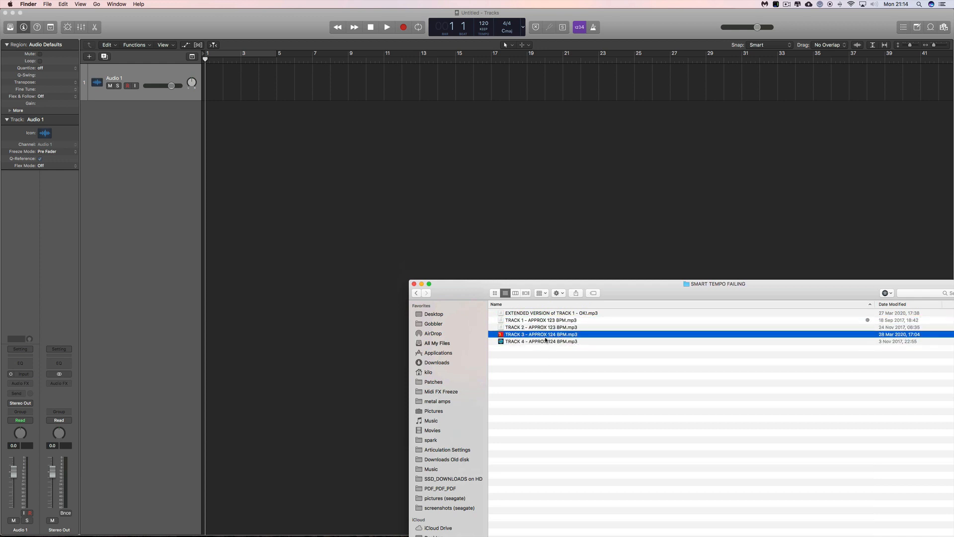
click(546, 341)
drag(651, 296, 718, 322)
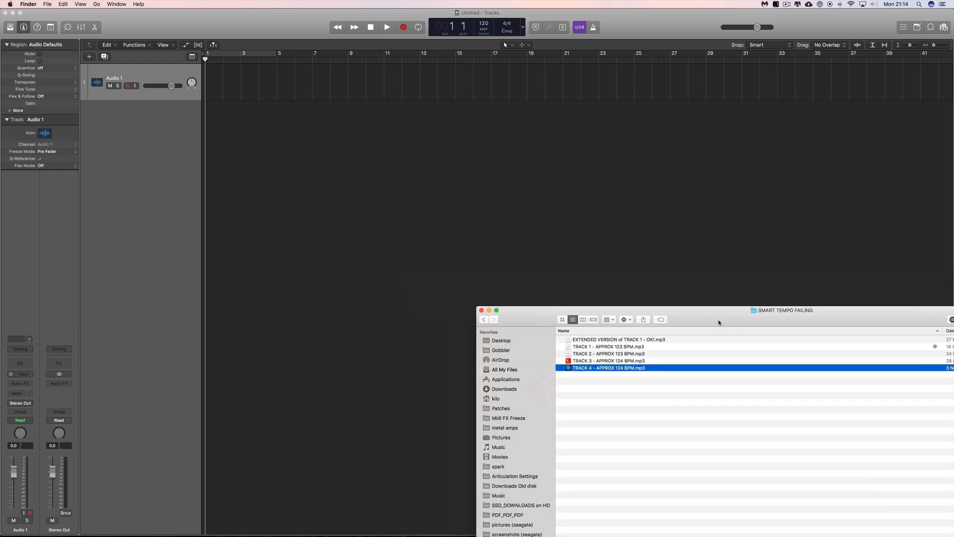
Step: Switch to Logic Pro X, set imported audio files to Off in the Smart Tempo project settings, and check the project tempo mode
click(205, 34)
click(60, 4)
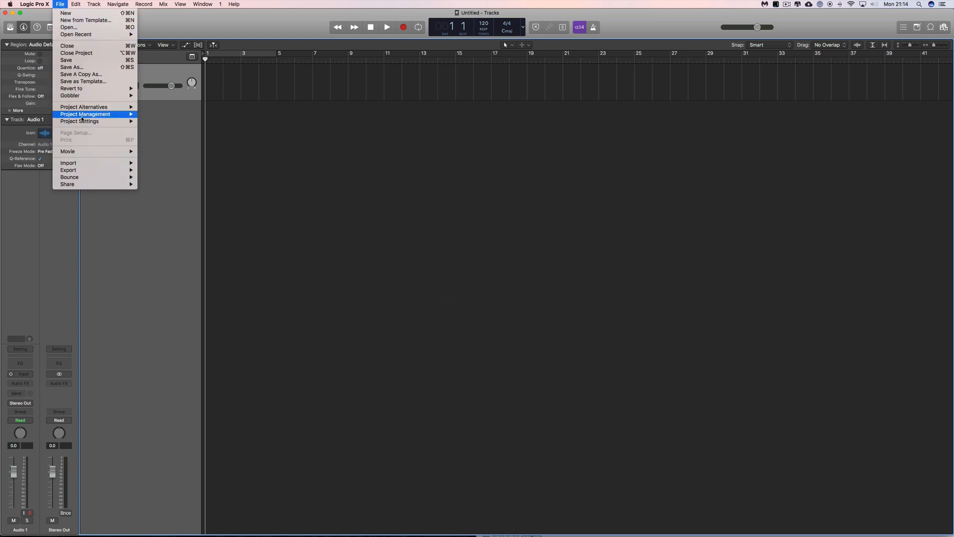
mouse_move(89, 125)
click(153, 122)
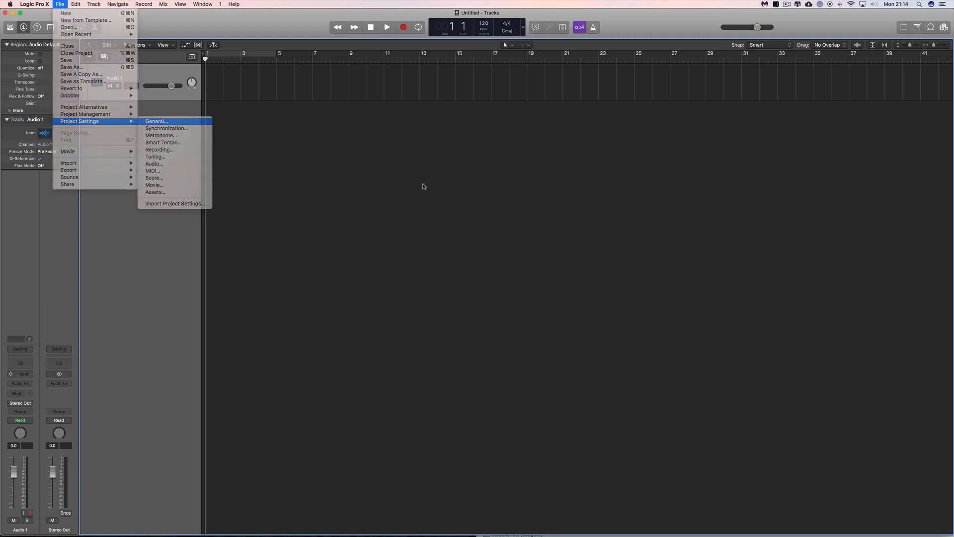
click(368, 188)
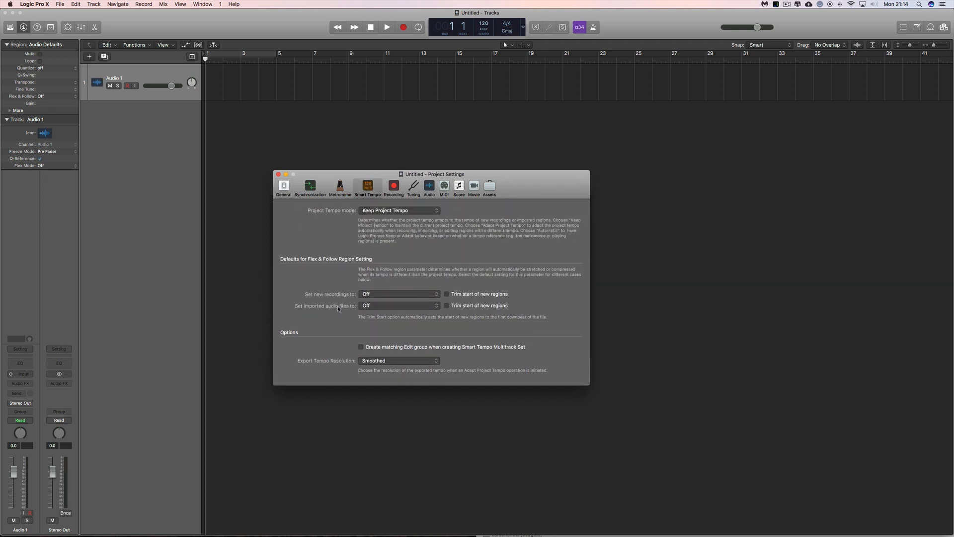
click(371, 306)
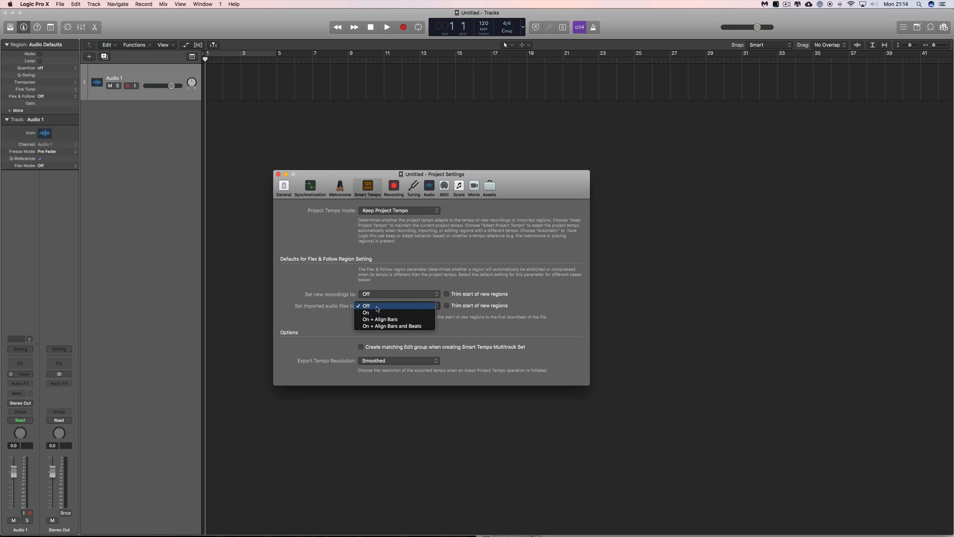
click(377, 308)
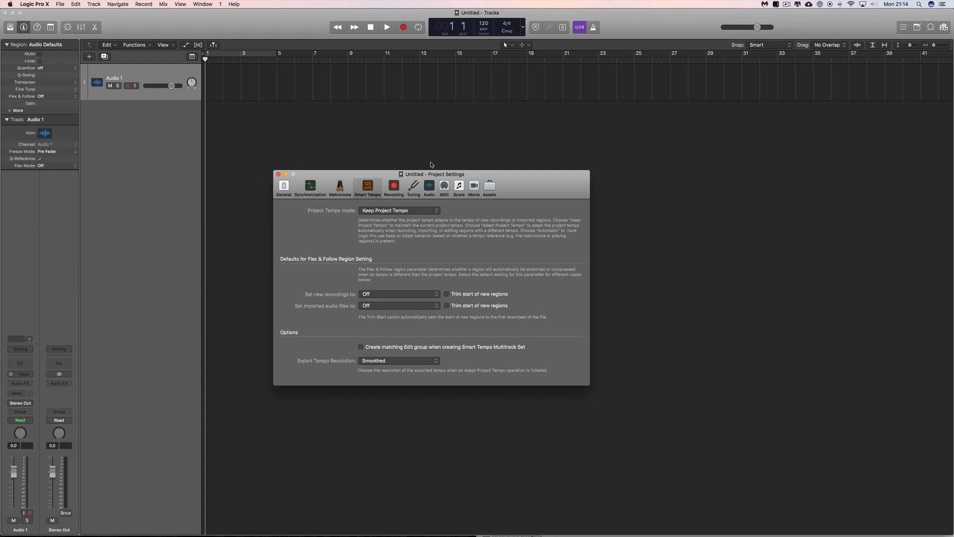
click(278, 174)
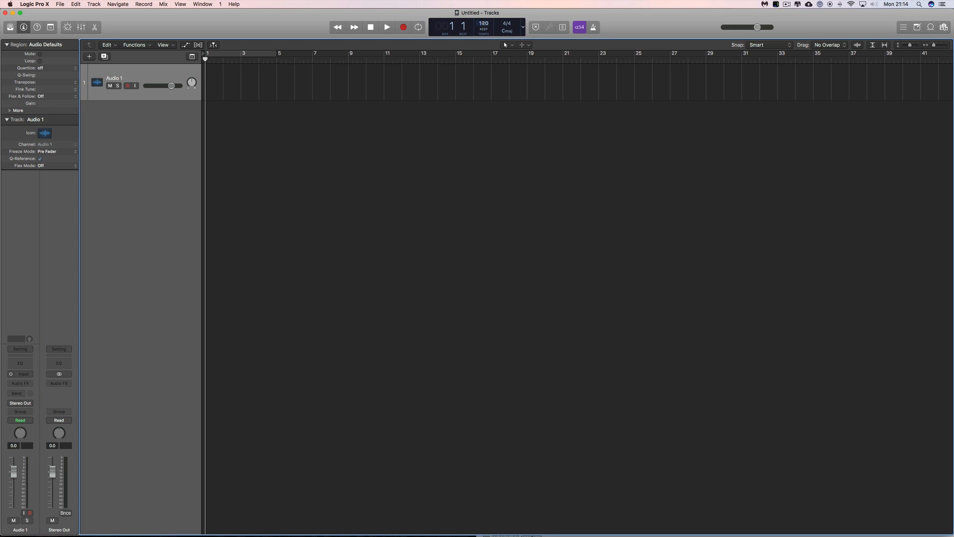
click(487, 33)
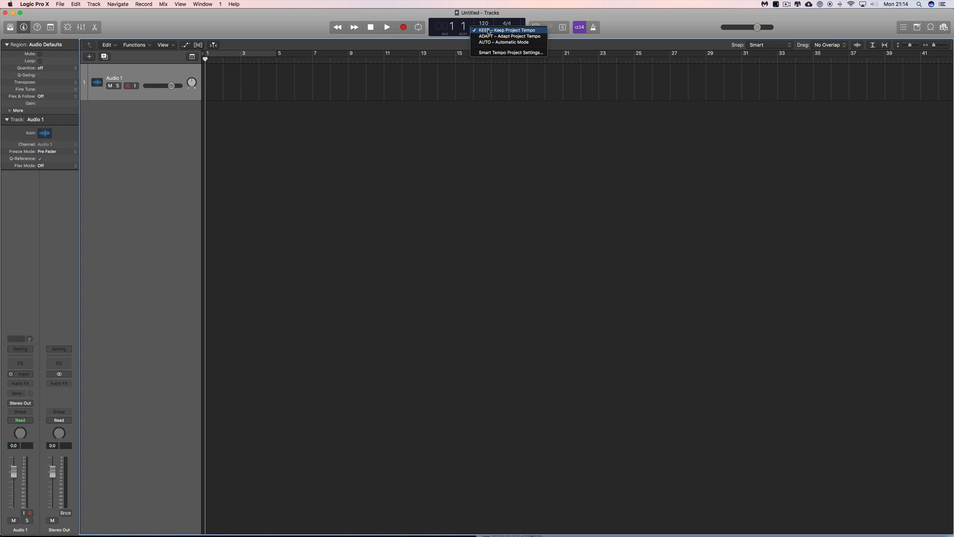
click(287, 34)
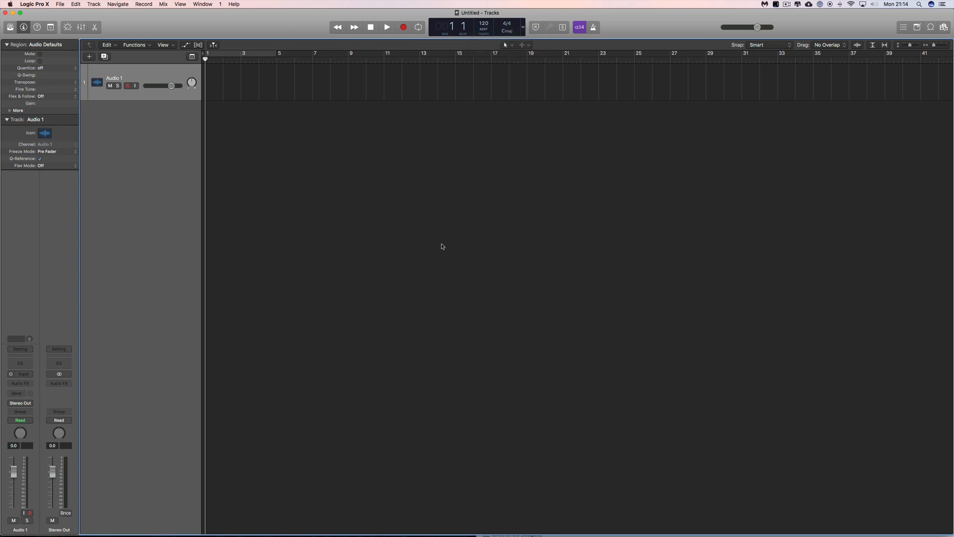
Step: Switch to Finder and import TRACK 1 - APPROX 123 BPM.mp3 onto the existing audio track at bar 3
key(super+Tab)
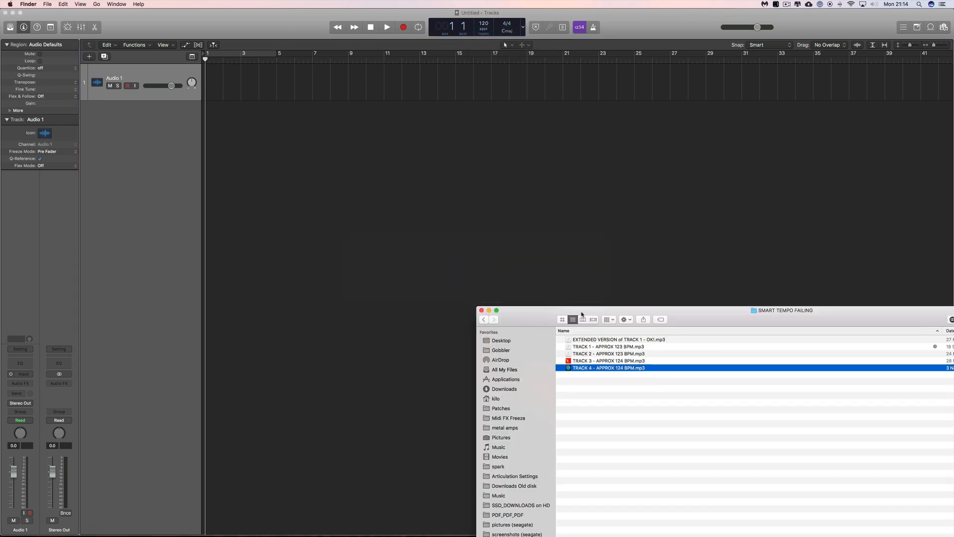
drag(703, 314, 746, 319)
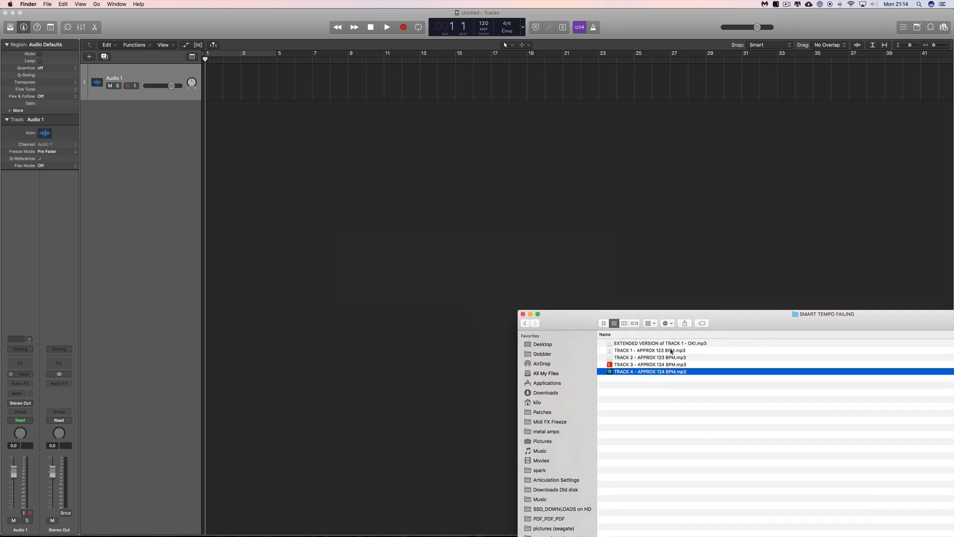
drag(671, 351, 263, 95)
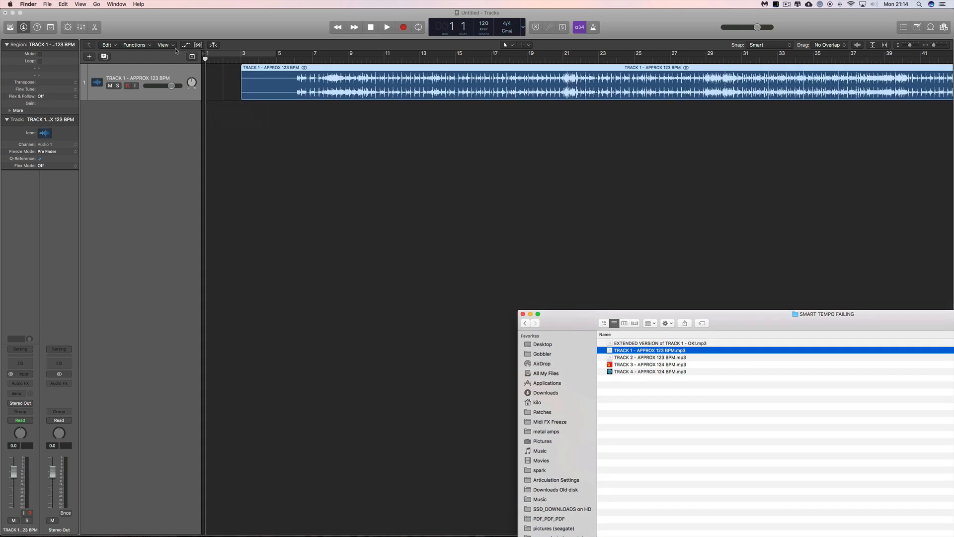
Step: Show the global tracks in Logic Pro X and check the project tempo mode
click(191, 56)
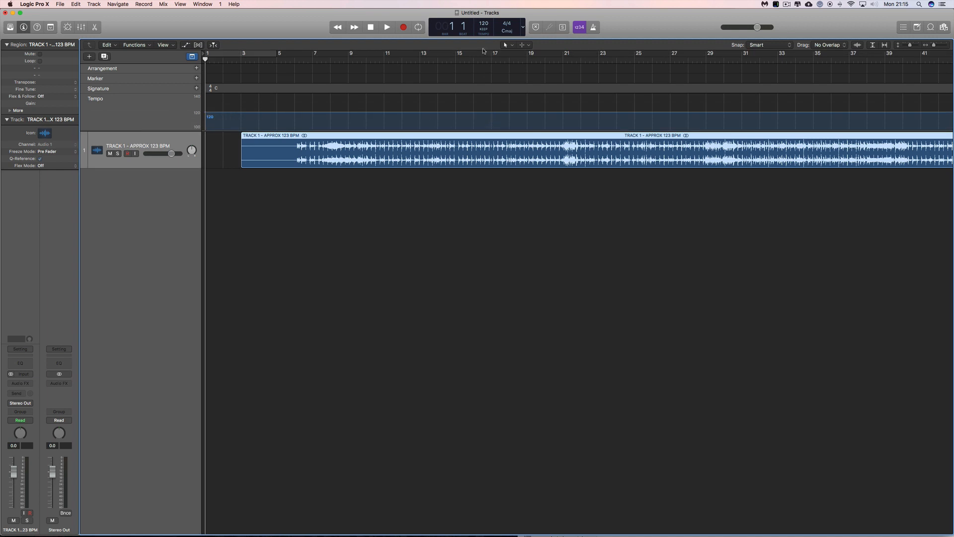
click(483, 26)
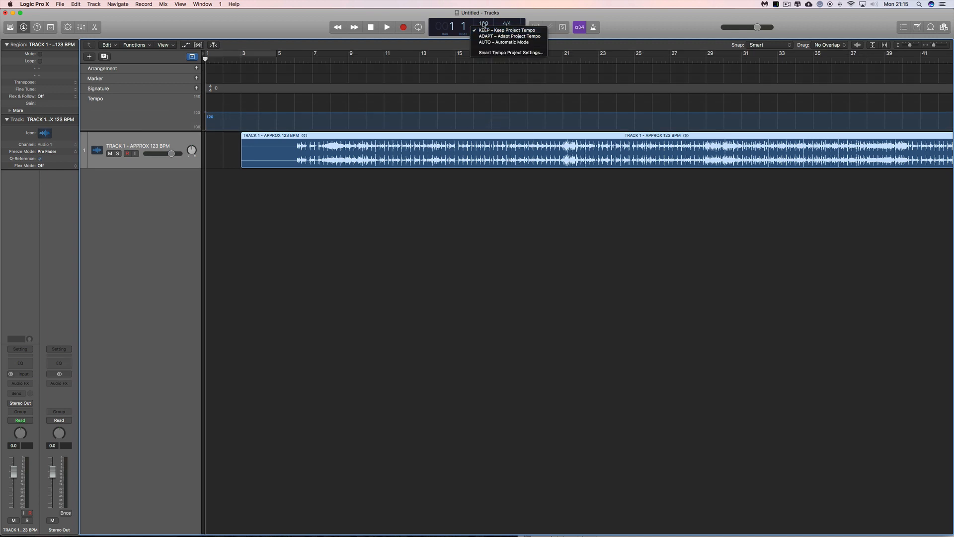
click(483, 24)
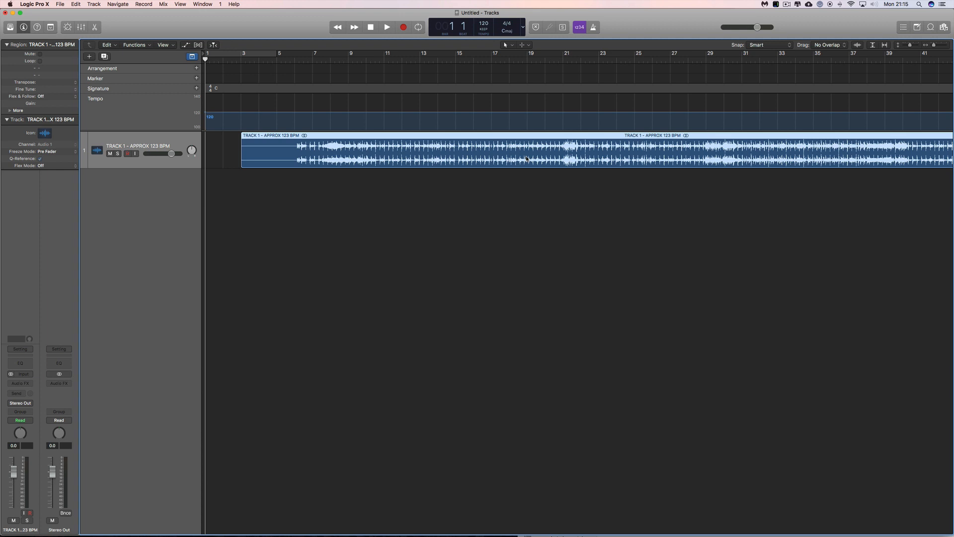
Step: Open the TRACK 1 region in the audio editor and analyze its tempo for the Smart Tempo editor
double_click(490, 138)
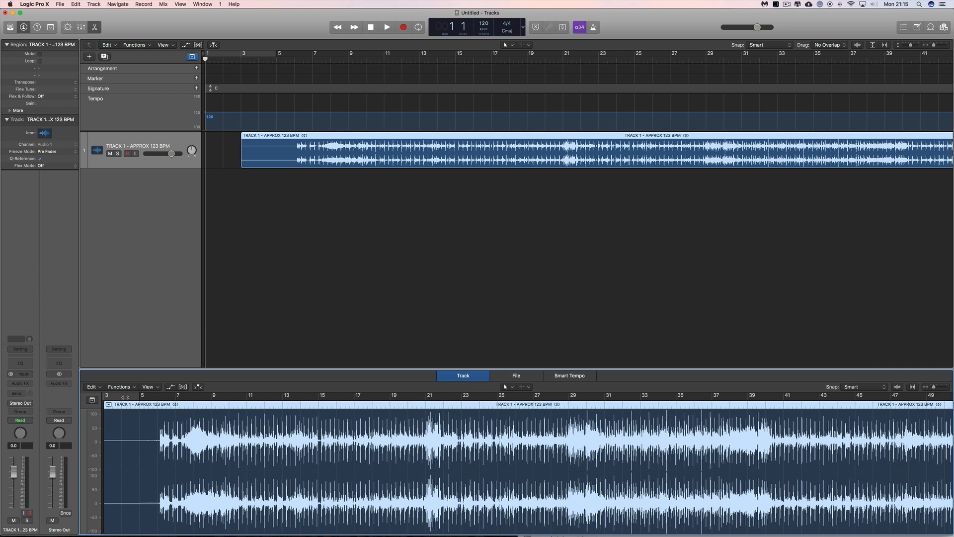
click(94, 387)
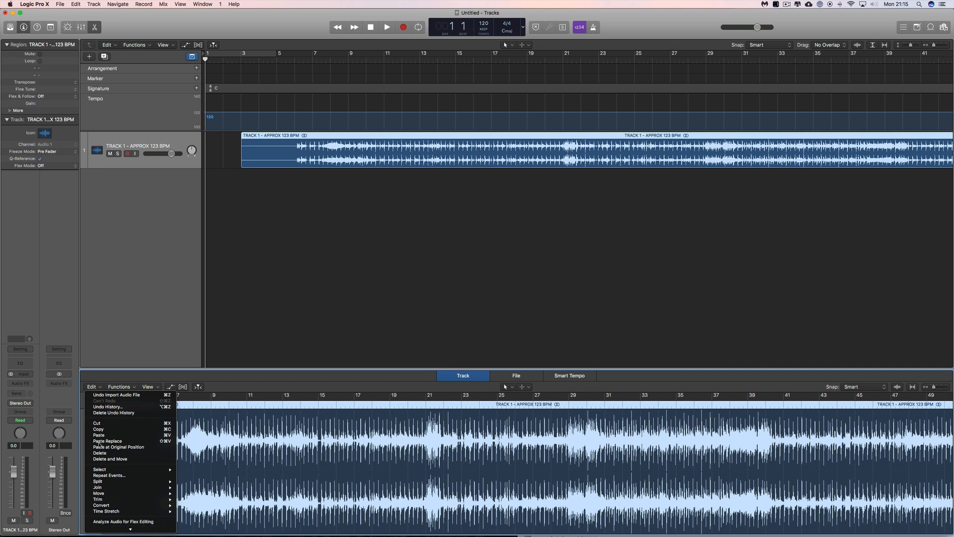
click(131, 523)
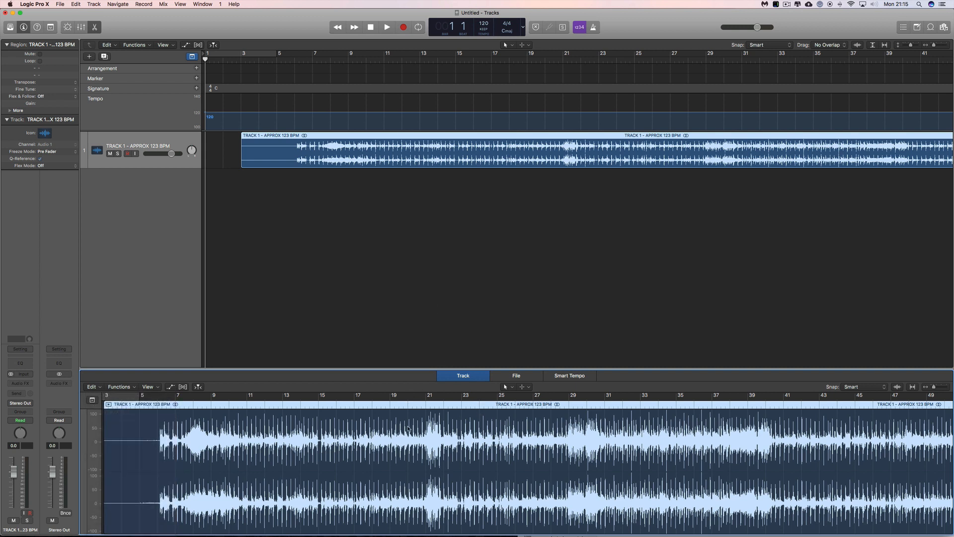
click(579, 376)
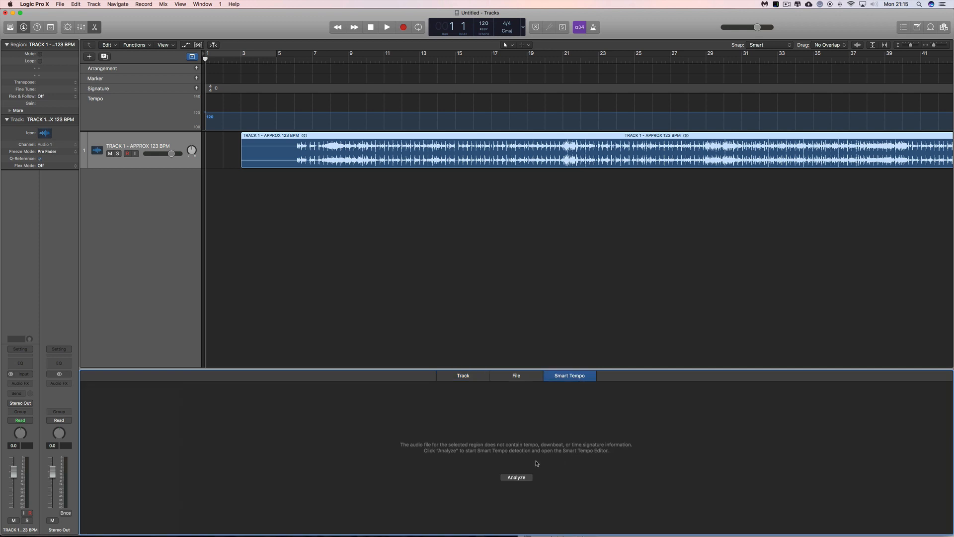
click(473, 376)
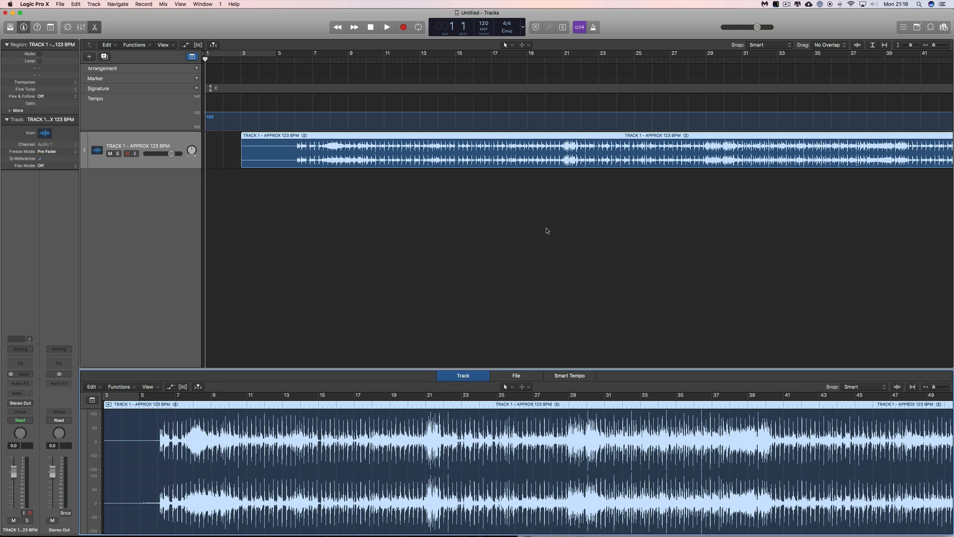
click(565, 379)
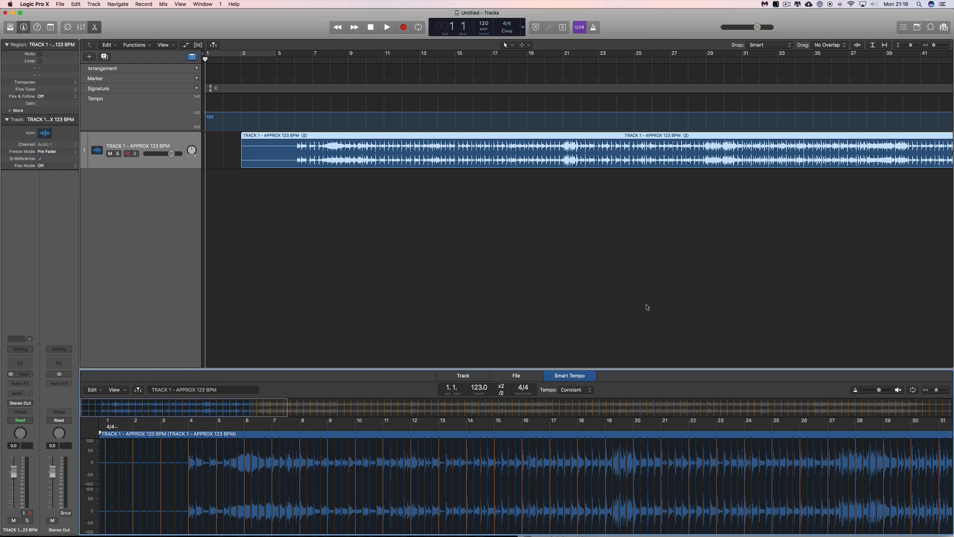
Step: Enlarge the Smart Tempo editor and check the Constant and Variable tempo options for the analyzed file
drag(543, 312, 544, 271)
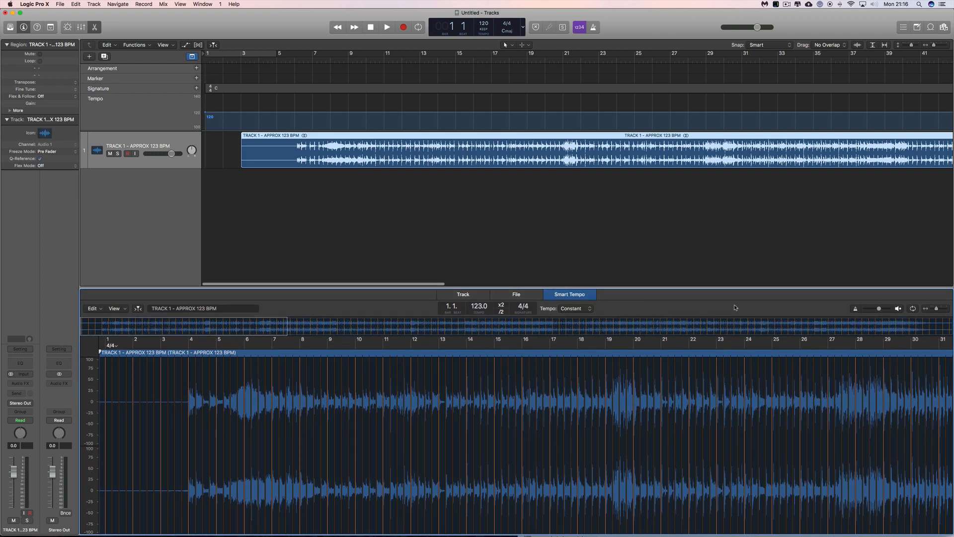
click(584, 310)
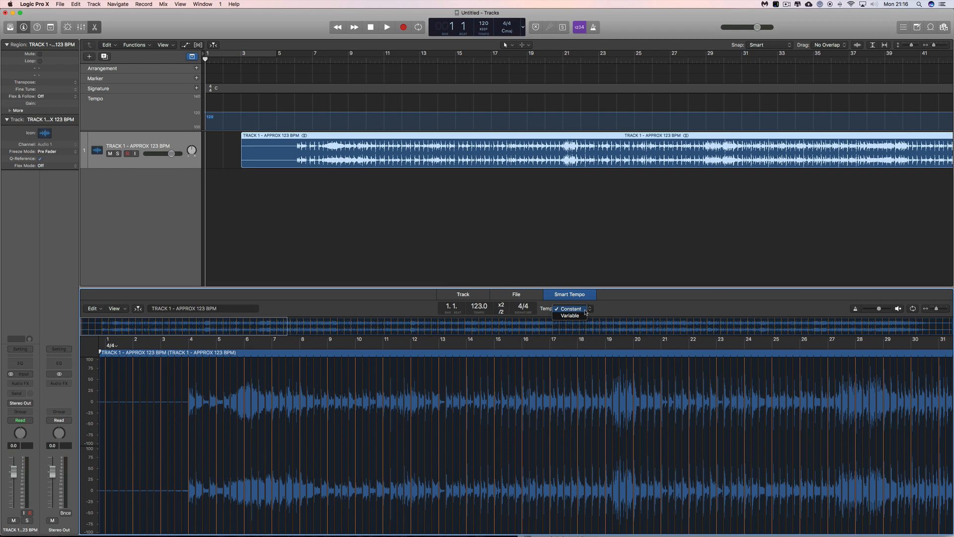
click(655, 312)
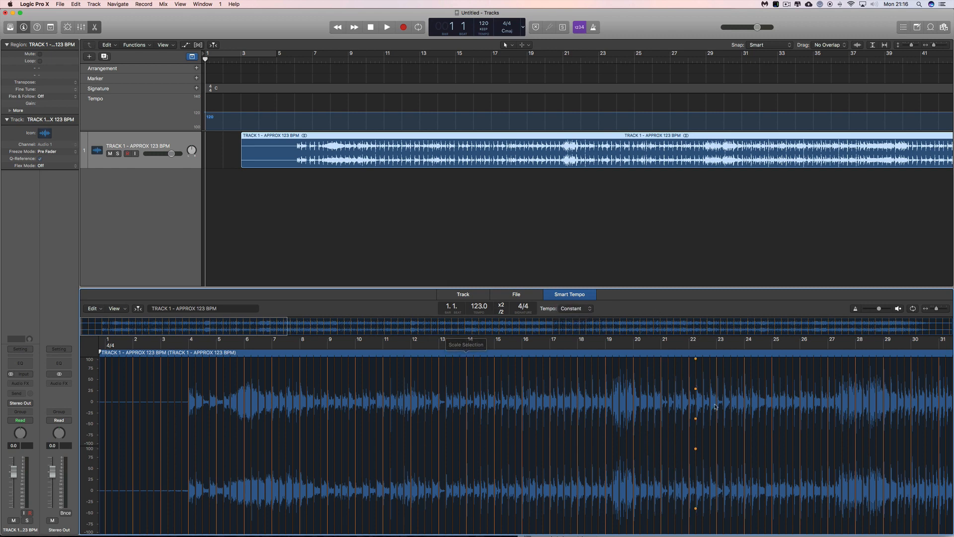
Step: Examine how the detected beat markers line up with the transients in the TRACK 1 waveform between about bars 9 and 26
click(946, 309)
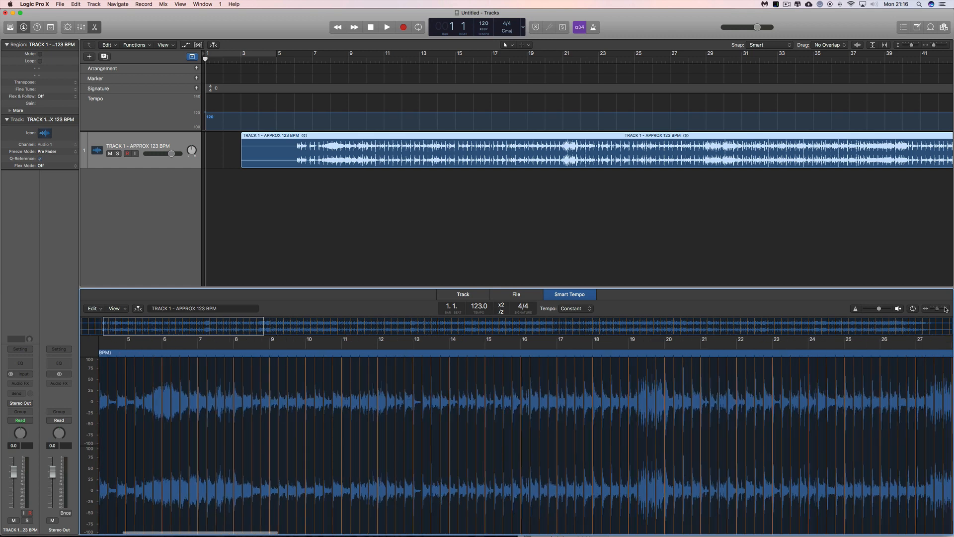
click(946, 309)
click(945, 309)
click(945, 309)
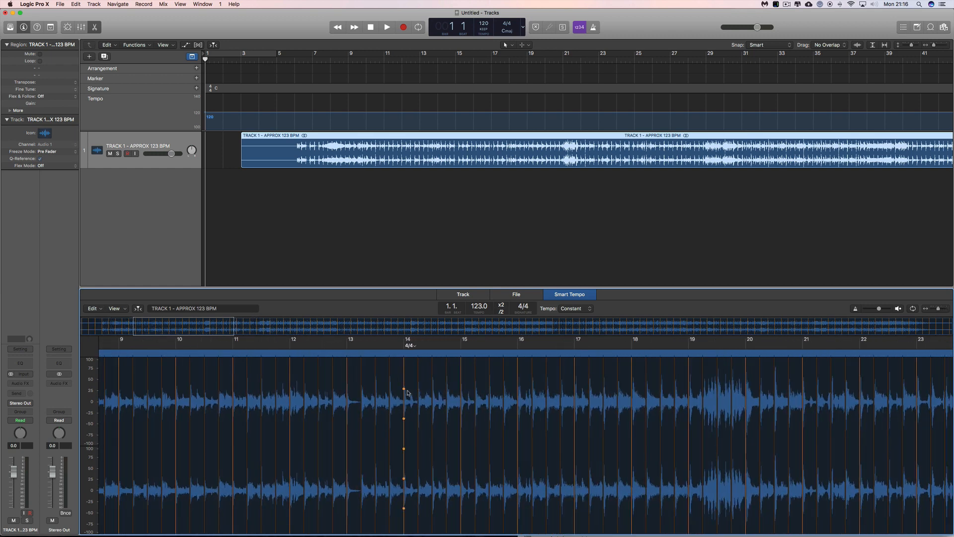
scroll(319, 397, left, 5)
scroll(231, 395, right, 5)
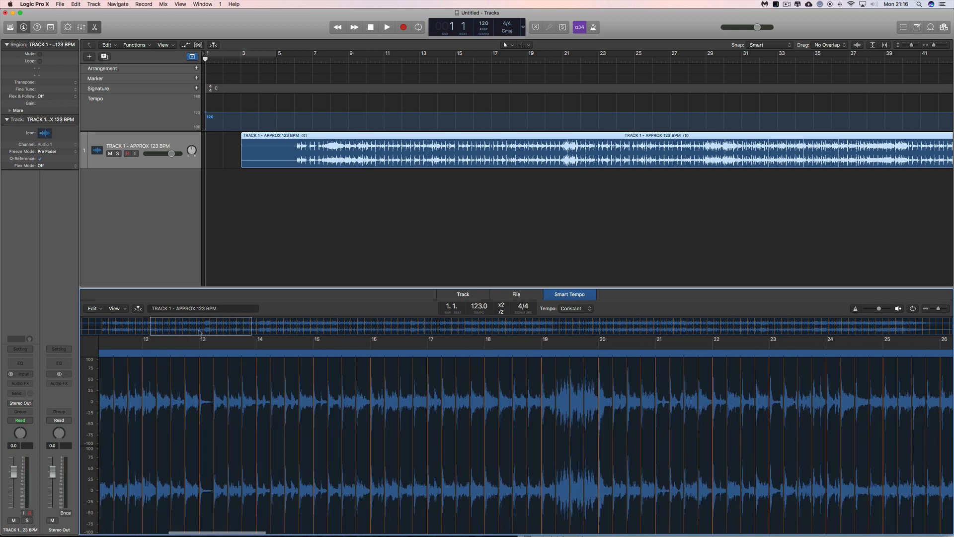
mouse_move(232, 395)
mouse_down()
mouse_move(290, 401)
mouse_move(328, 386)
mouse_move(344, 402)
mouse_move(338, 412)
mouse_move(367, 389)
mouse_move(578, 414)
mouse_up()
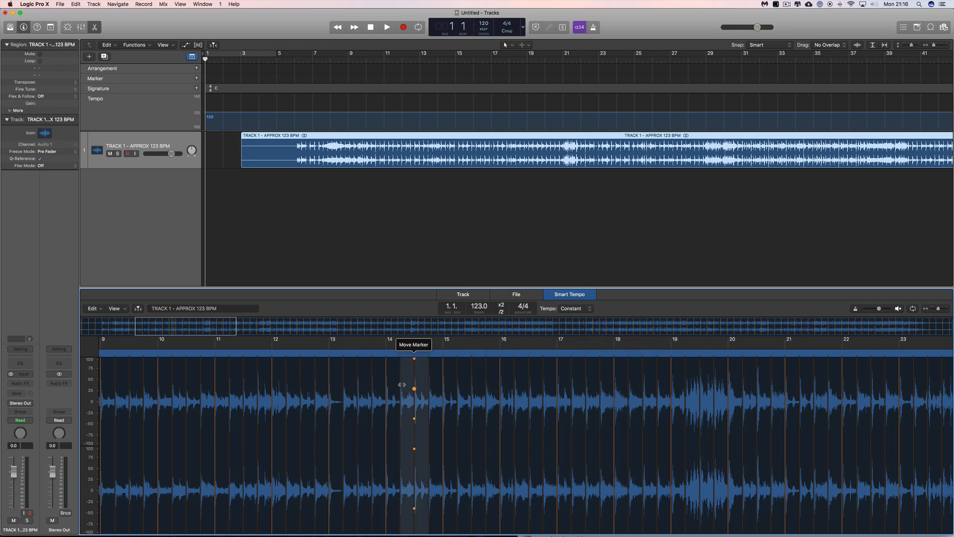
Step: Compare the constant-tempo beat markers further into the TRACK 1 file and set its analyzed tempo to Variable
drag(212, 331, 375, 337)
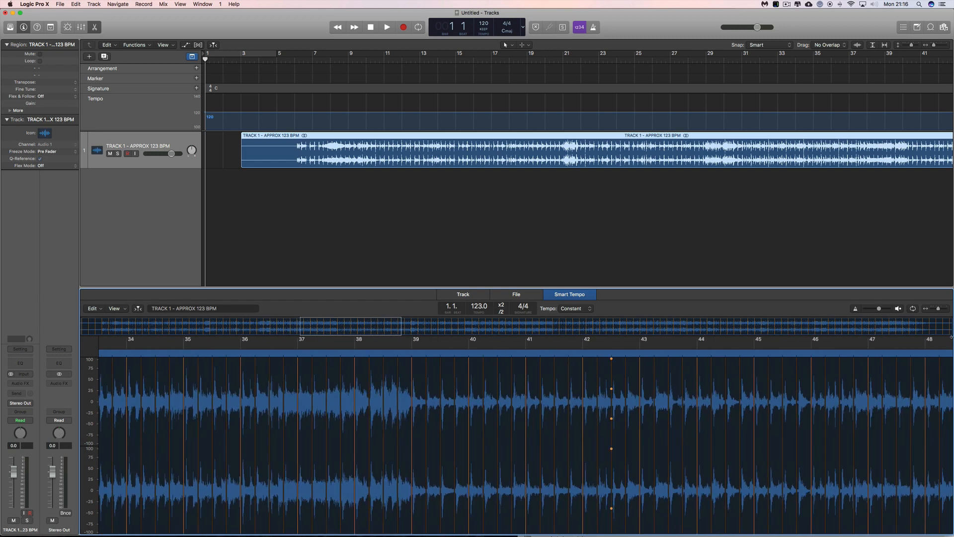
click(947, 309)
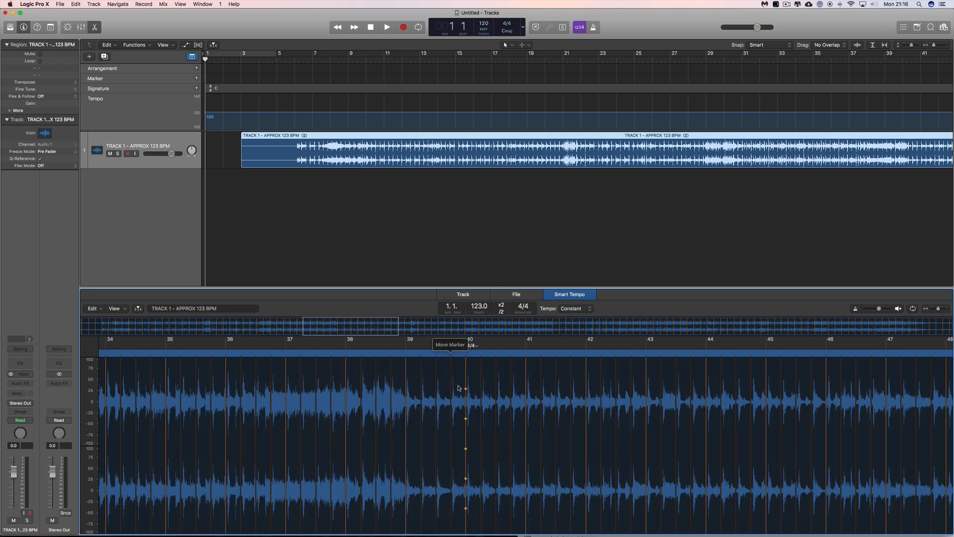
drag(347, 326, 180, 334)
click(588, 310)
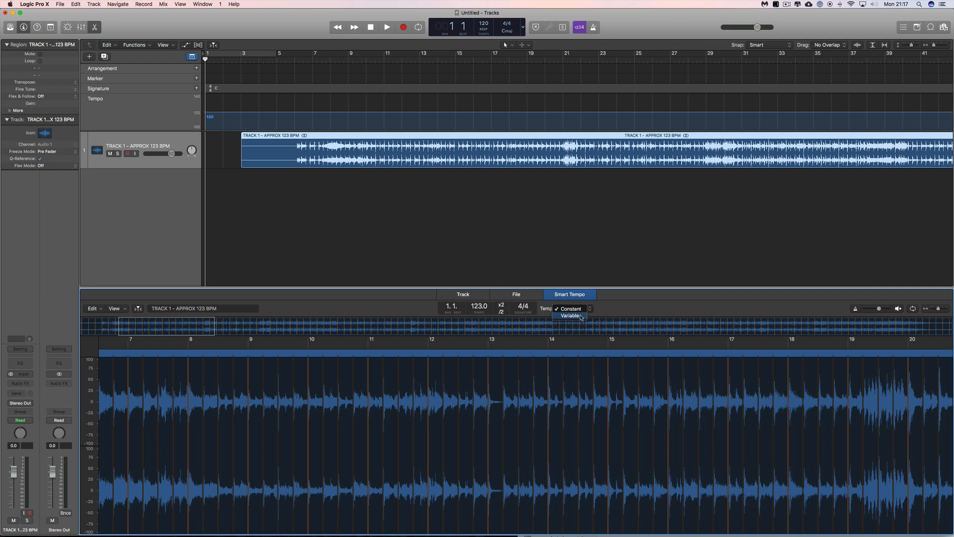
click(580, 316)
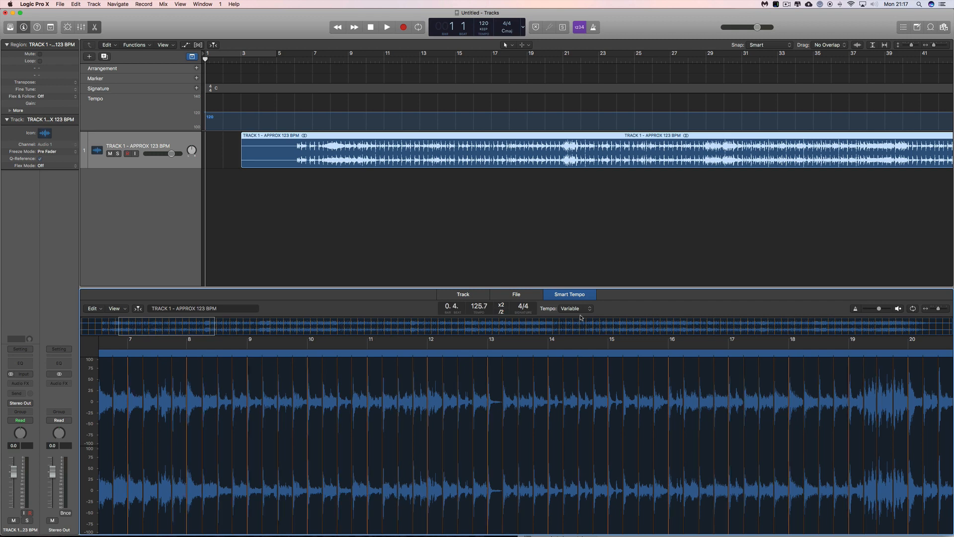
Step: Examine how the variable-tempo beat markers follow the transients from the start to the end of the TRACK 1 file
drag(199, 329, 620, 334)
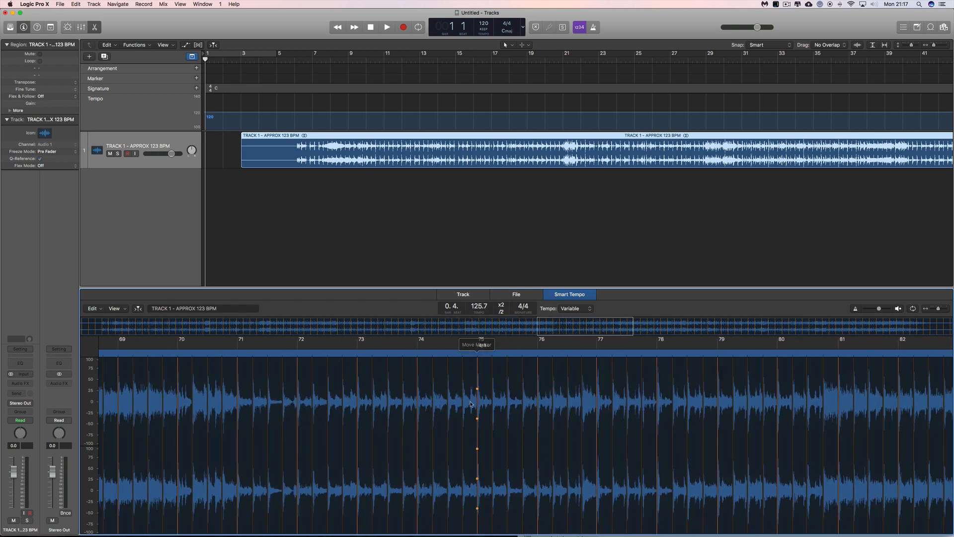
drag(560, 328, 758, 330)
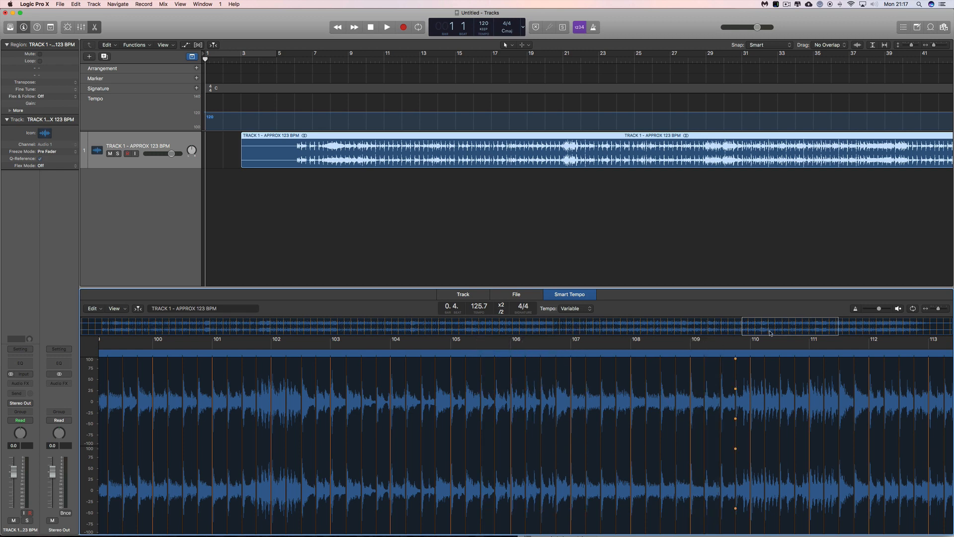
scroll(496, 418, left, 10)
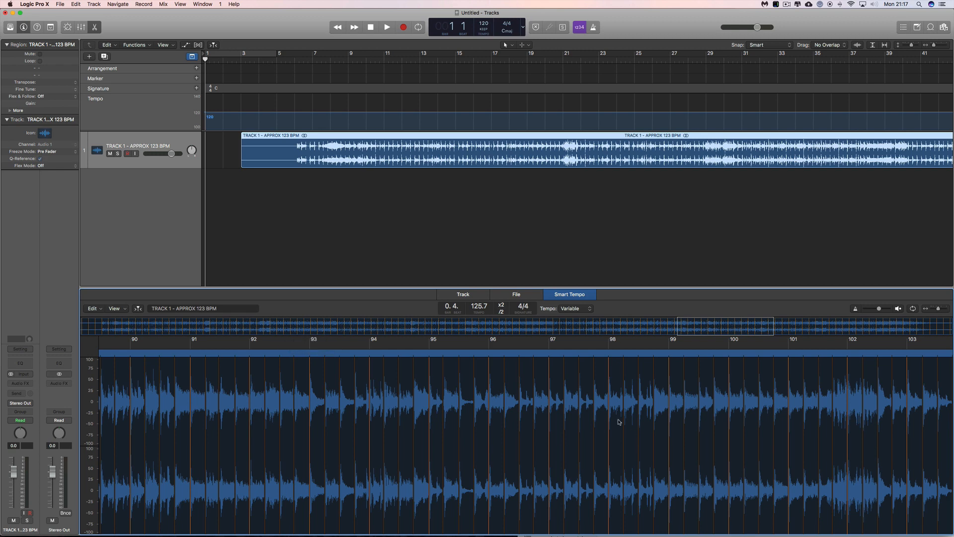
drag(702, 330, 148, 332)
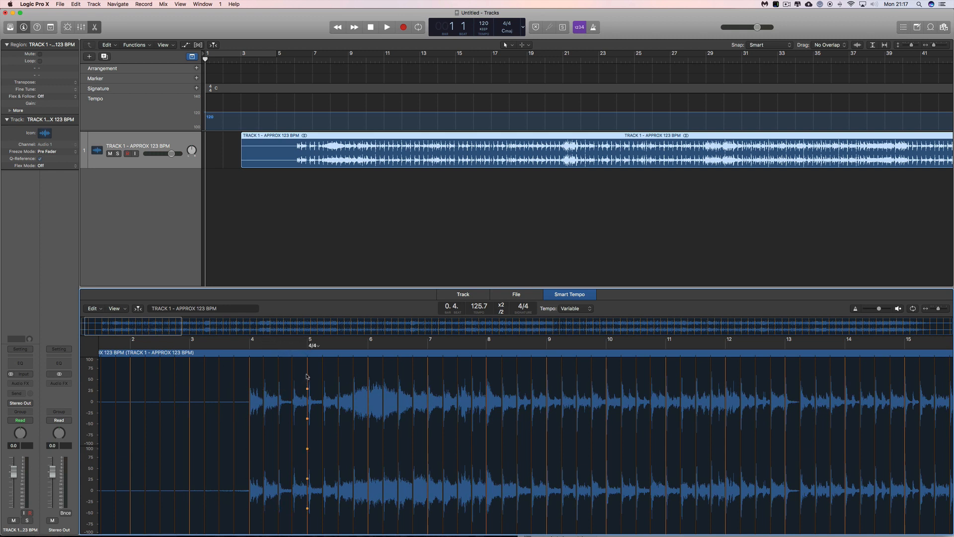
drag(305, 382, 319, 395)
drag(938, 309, 939, 309)
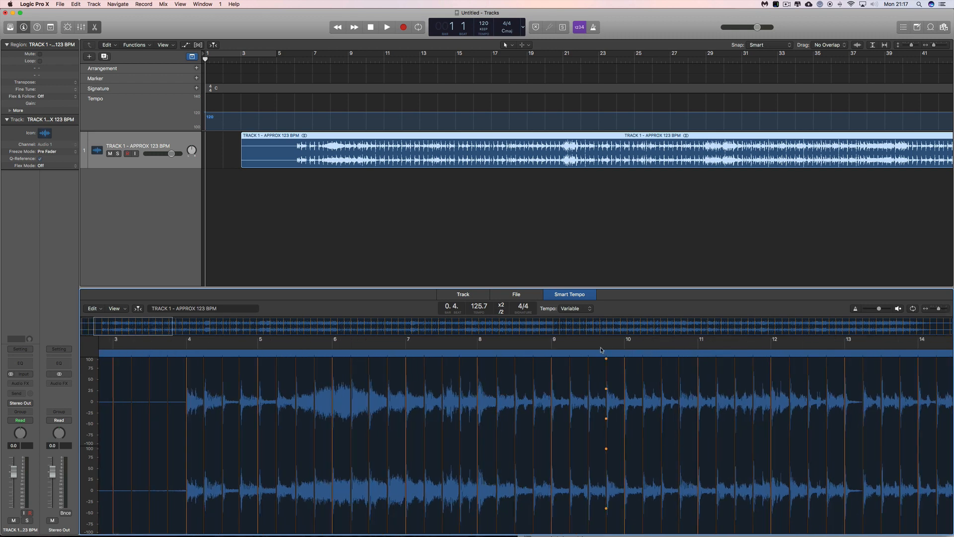
scroll(598, 348, right, 5)
scroll(597, 346, right, 1)
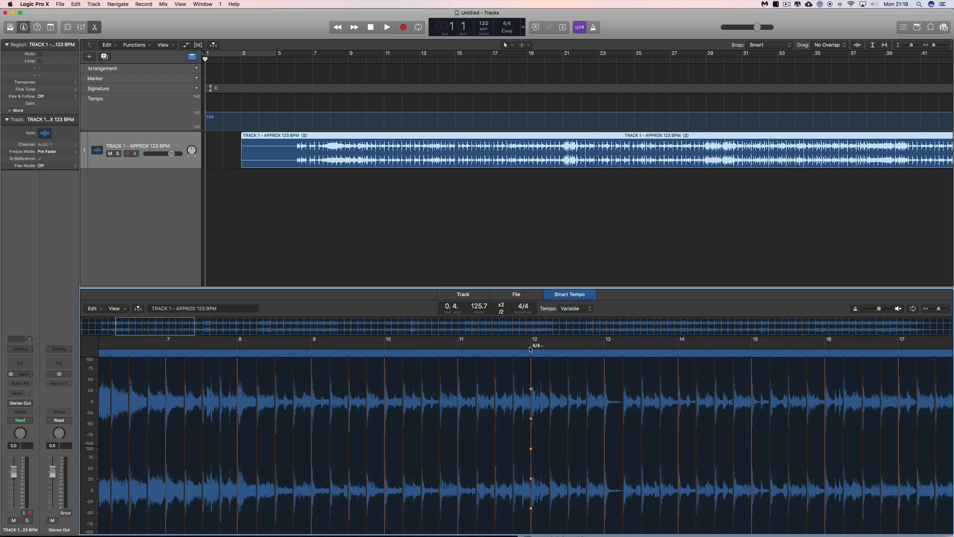
Step: Preview the file with the metronome from about bar 12 and set the downbeat on the beat marker just after bar 14
click(530, 354)
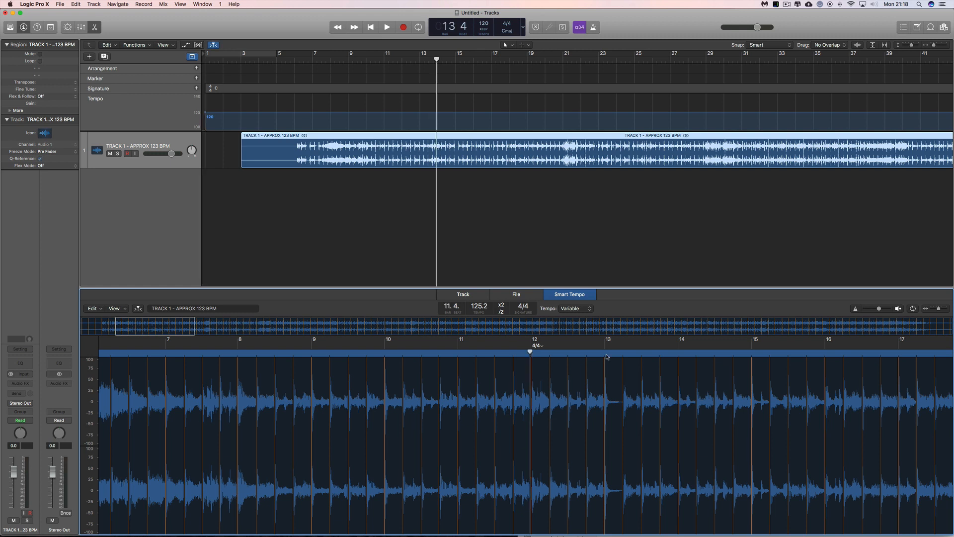
click(898, 309)
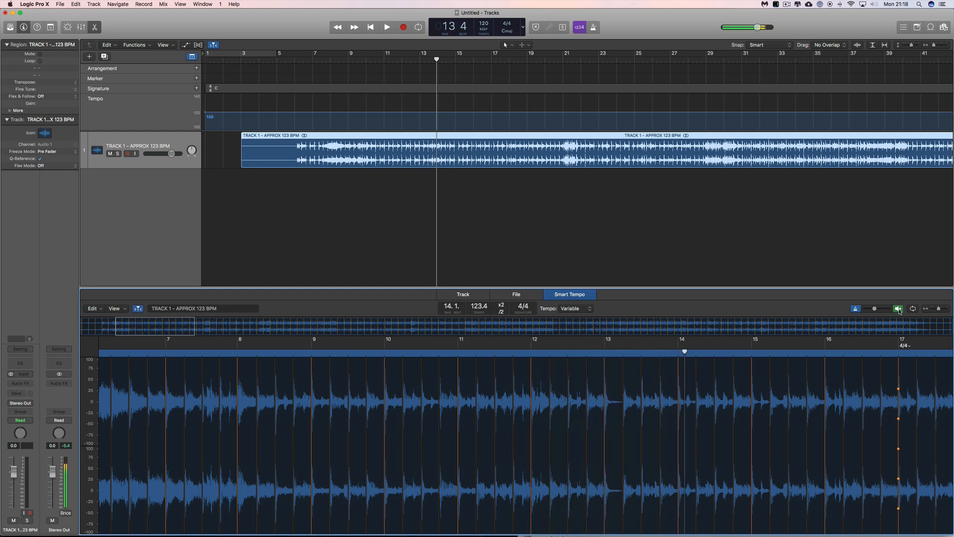
click(898, 309)
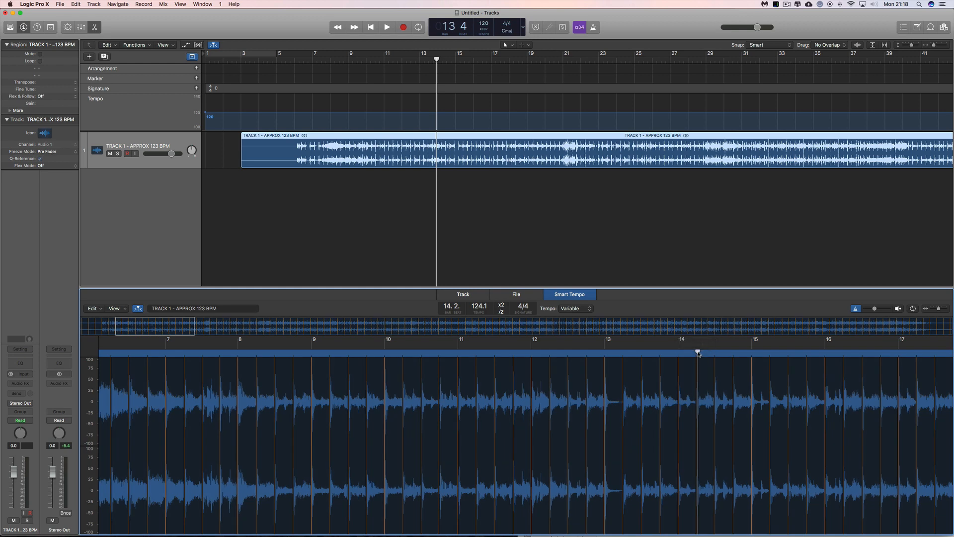
drag(698, 354, 696, 354)
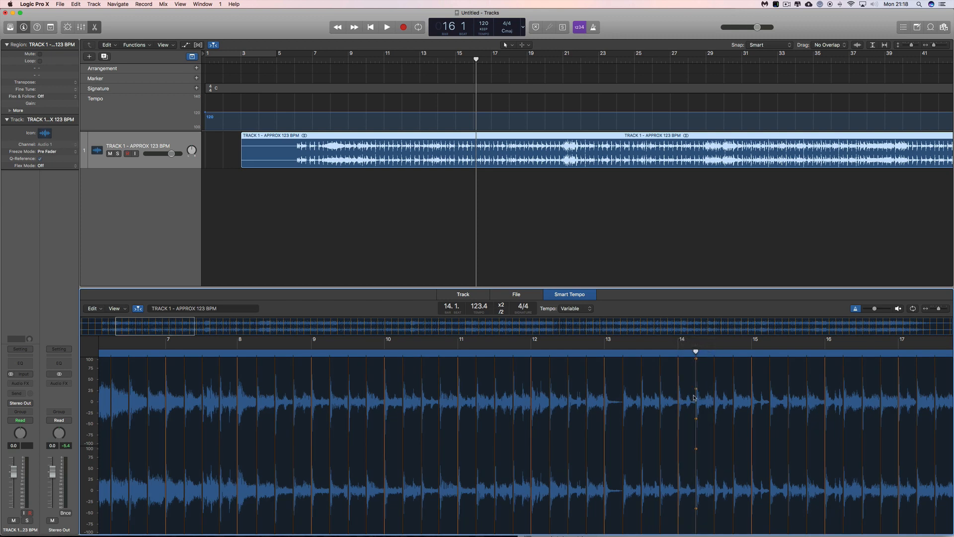
click(898, 309)
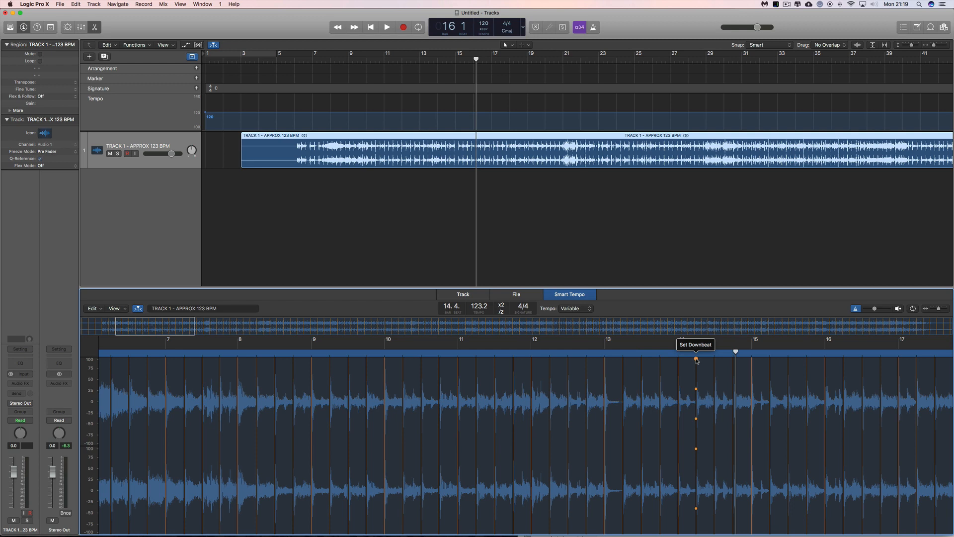
click(696, 359)
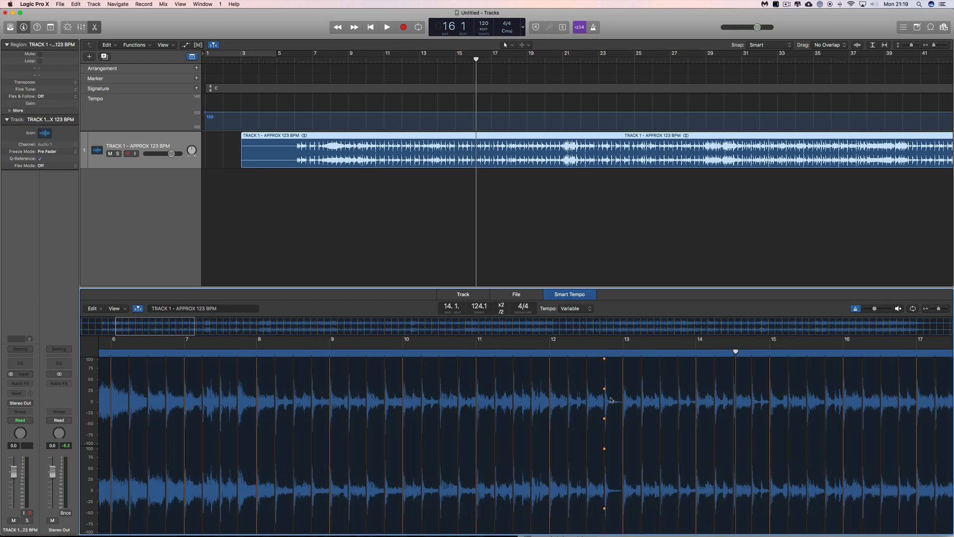
Step: Preview the file from bar 12 to check the new downbeat against the metronome
click(549, 352)
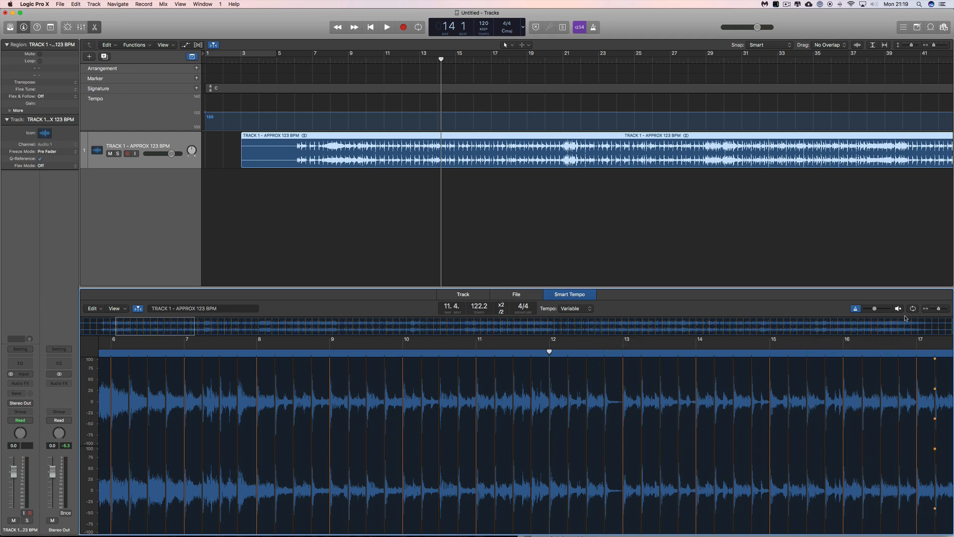
click(898, 308)
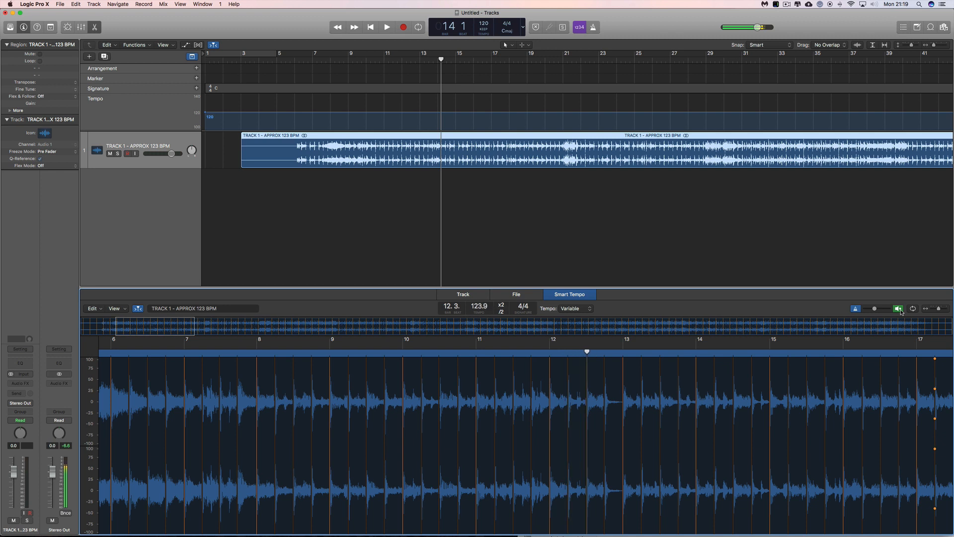
click(898, 309)
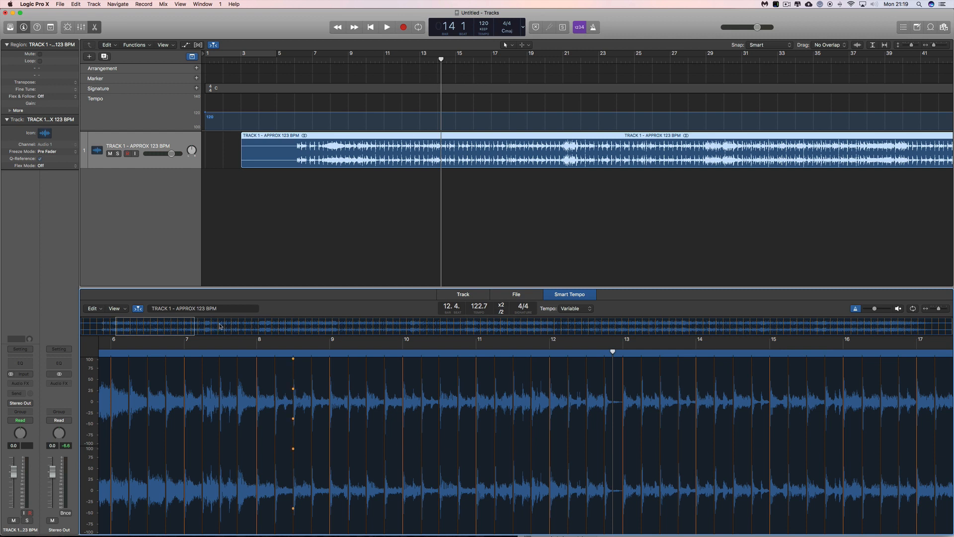
Step: Apply the TRACK 1 region tempo to the project tempo with its downbeat aligned to the nearest project downbeat
click(102, 310)
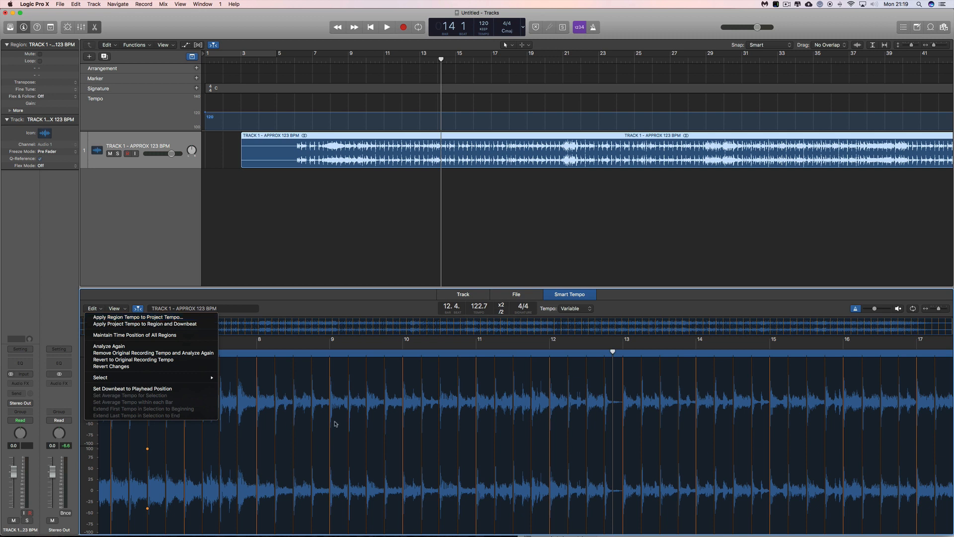
click(175, 317)
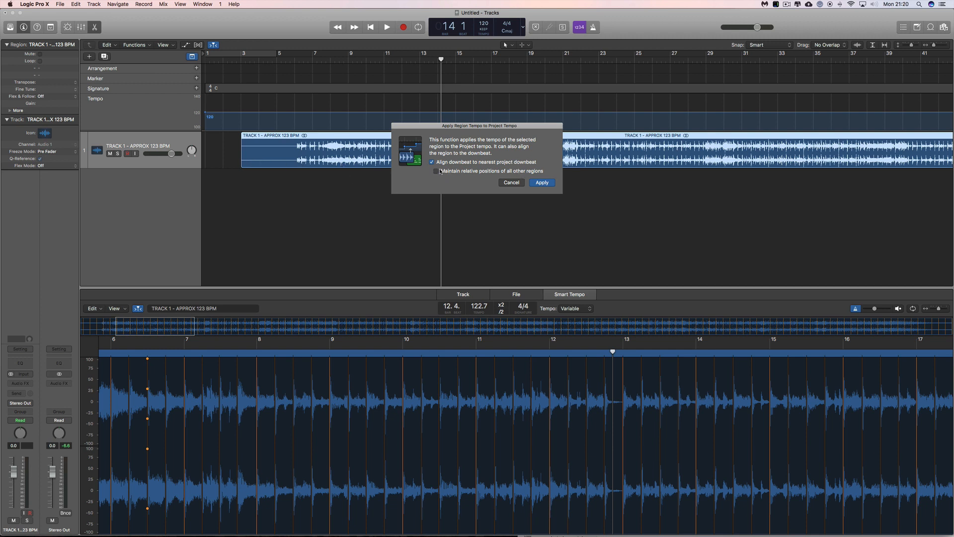
click(541, 183)
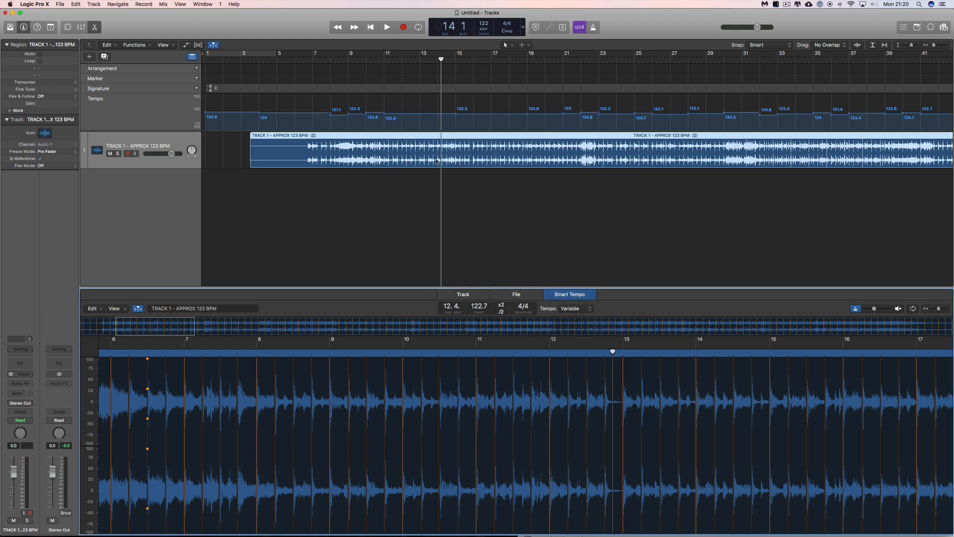
Step: Play the project around bars 11 to 13 to check how TRACK 1 lines up with the project tempo
click(420, 59)
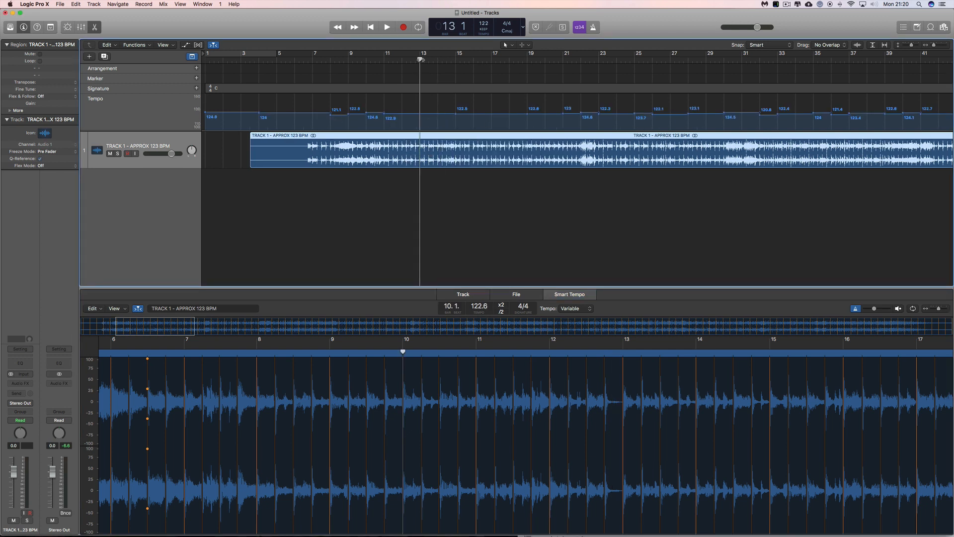
key(space)
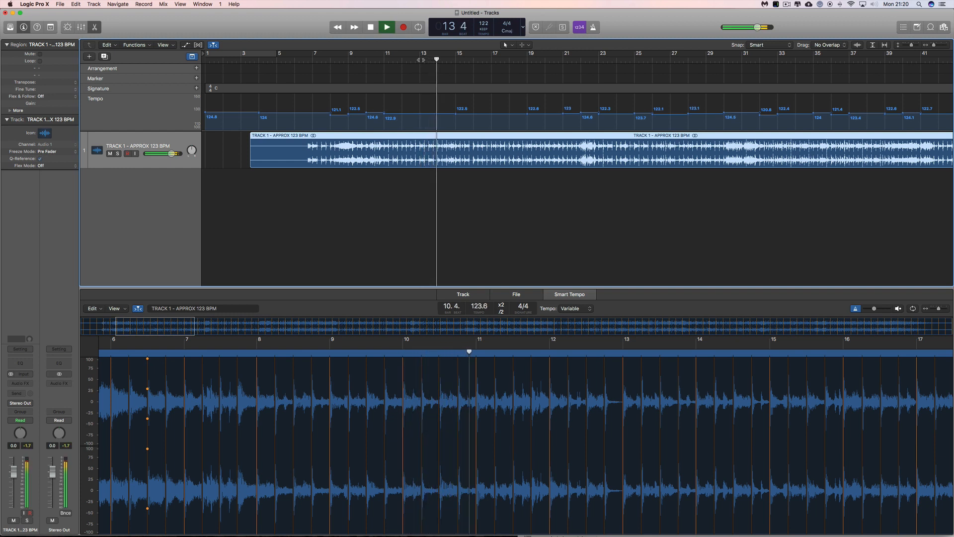
key(space)
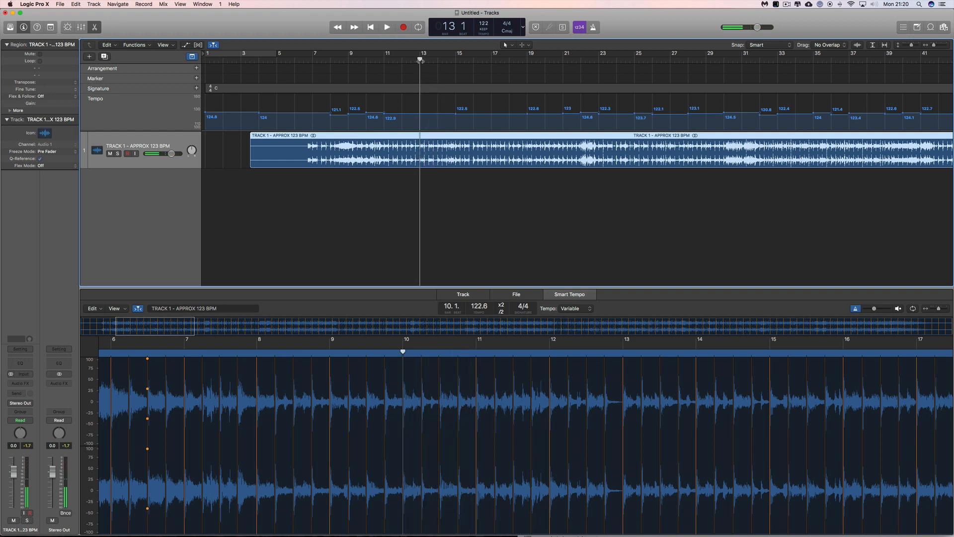
drag(420, 60, 383, 59)
key(space)
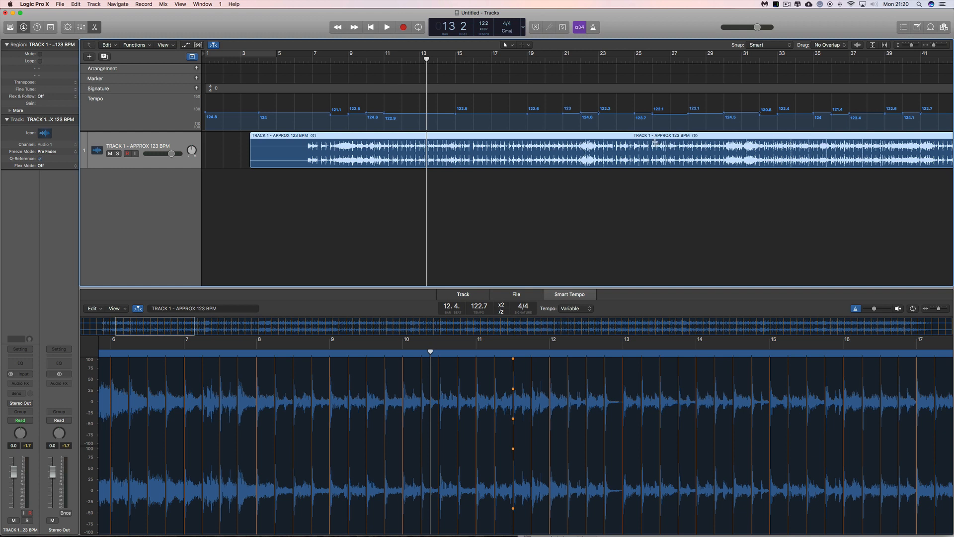
Step: Undo applying the region tempo to the project and check the Flex & Follow options of the TRACK 1 region
key(super+z)
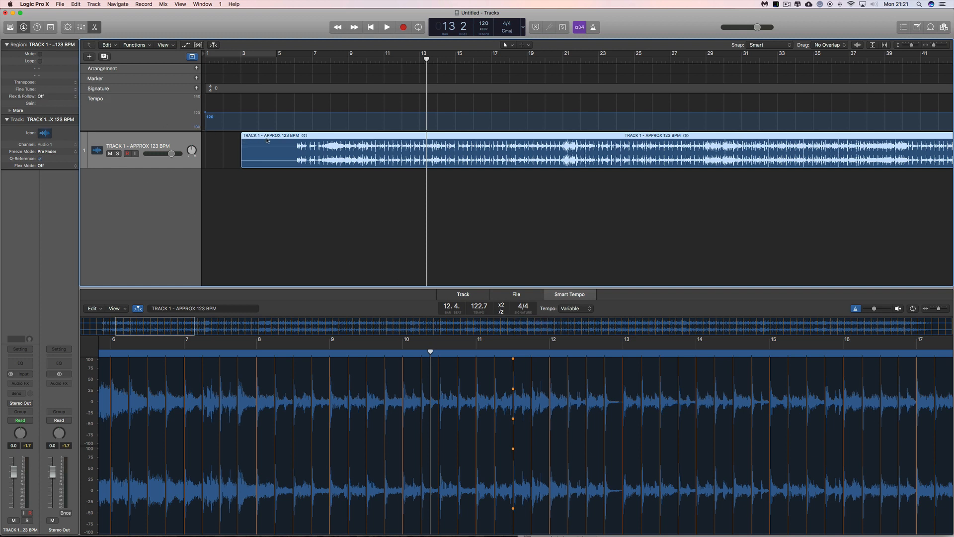
click(42, 97)
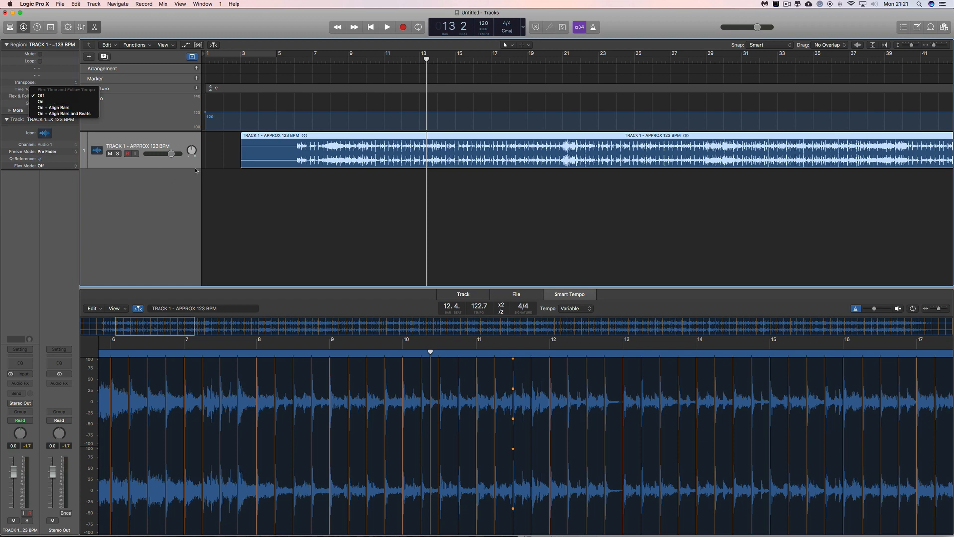
key(Escape)
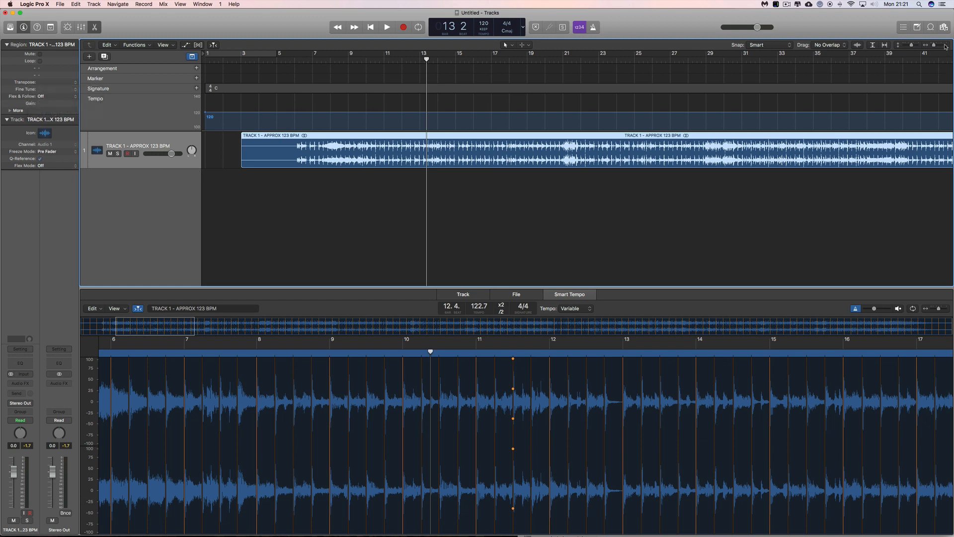
Step: Enlarge the TRACK 1 track and set its region's Flex & Follow to On + Align Bars
click(943, 47)
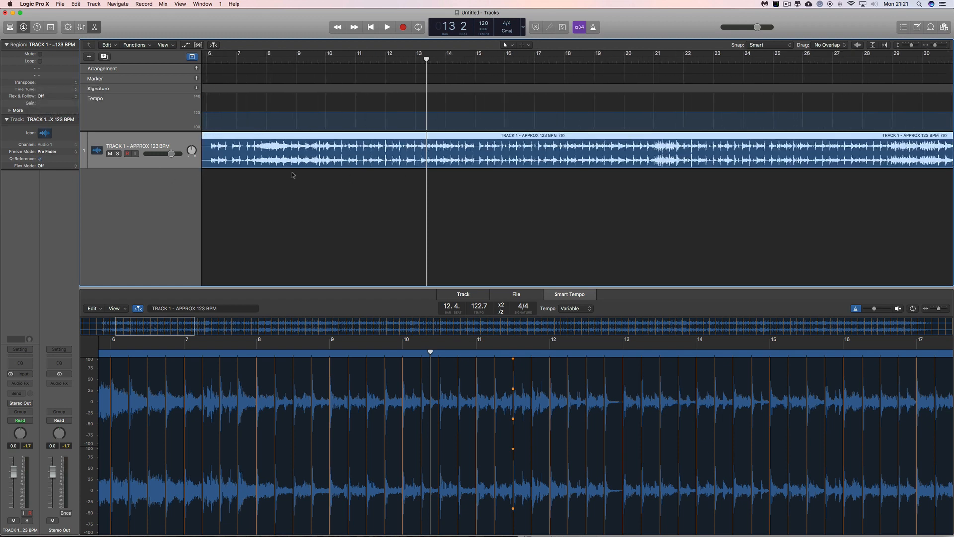
drag(194, 168, 194, 192)
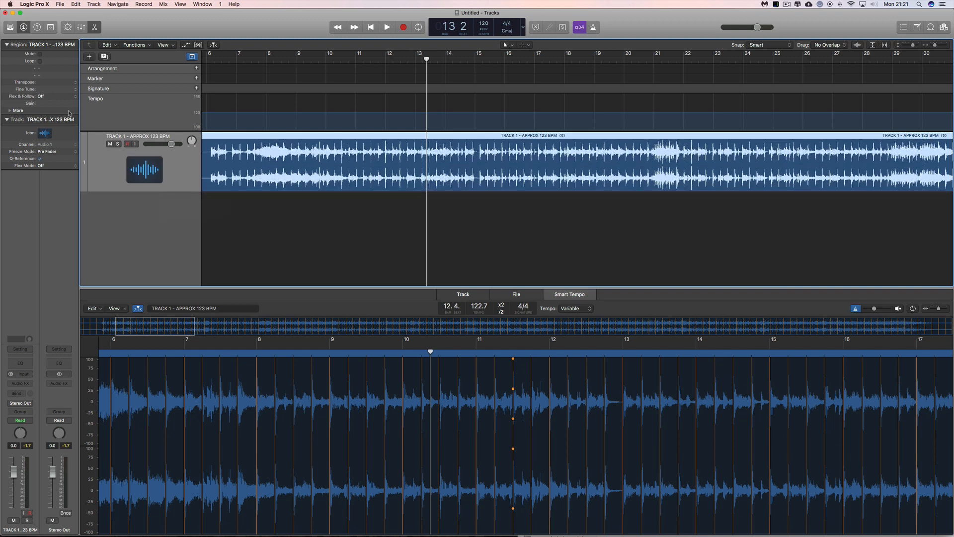
click(43, 96)
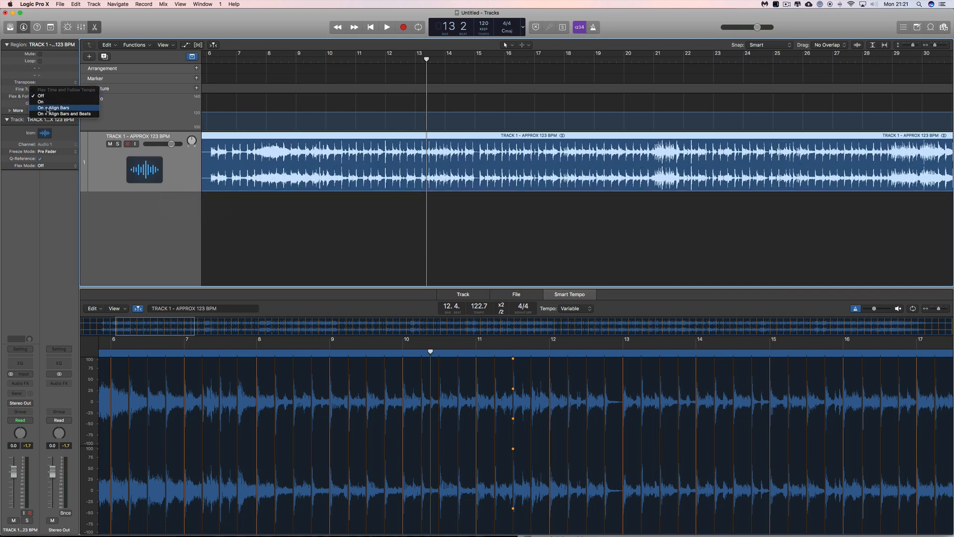
click(48, 108)
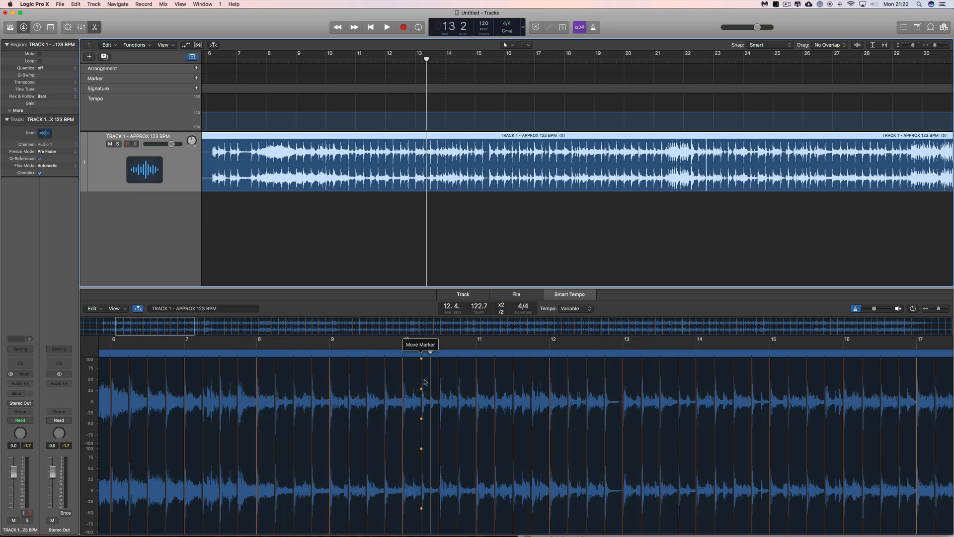
Step: Place the playhead at bar 13 and inspect how closely the TRACK 1 transients match the bar lines there
mouse_move(427, 62)
mouse_down()
mouse_move(417, 60)
mouse_move(439, 60)
mouse_move(416, 60)
mouse_up()
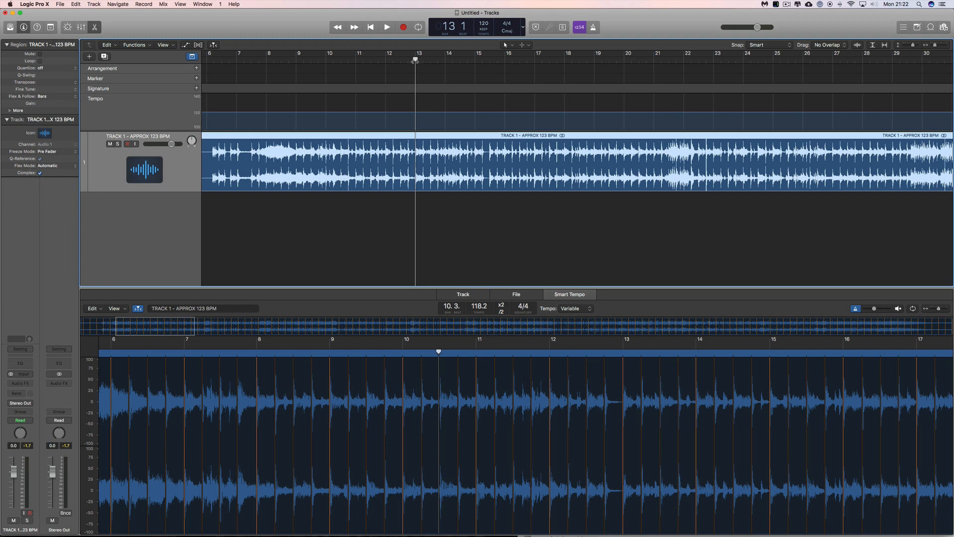
click(942, 45)
click(942, 46)
click(941, 45)
click(942, 46)
click(942, 45)
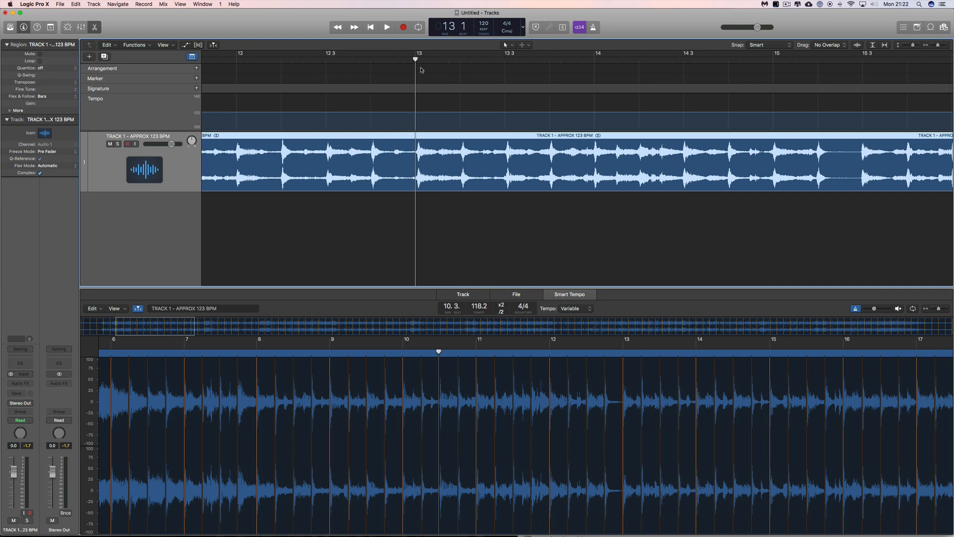
Step: Play the project from bar 13 past 14 3 to hear where the TRACK 1 downbeat falls
mouse_move(415, 59)
mouse_down()
mouse_move(398, 60)
mouse_move(415, 59)
mouse_up()
key(space)
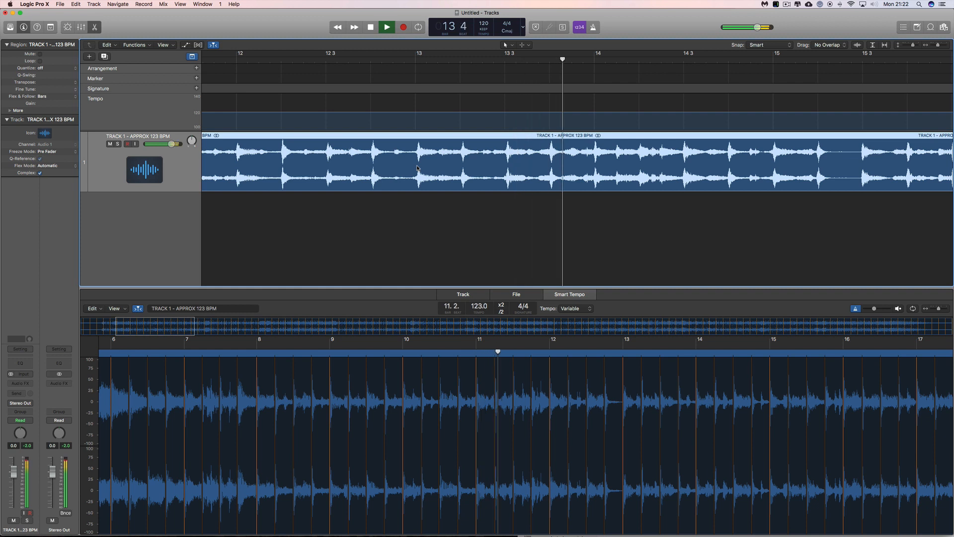
key(space)
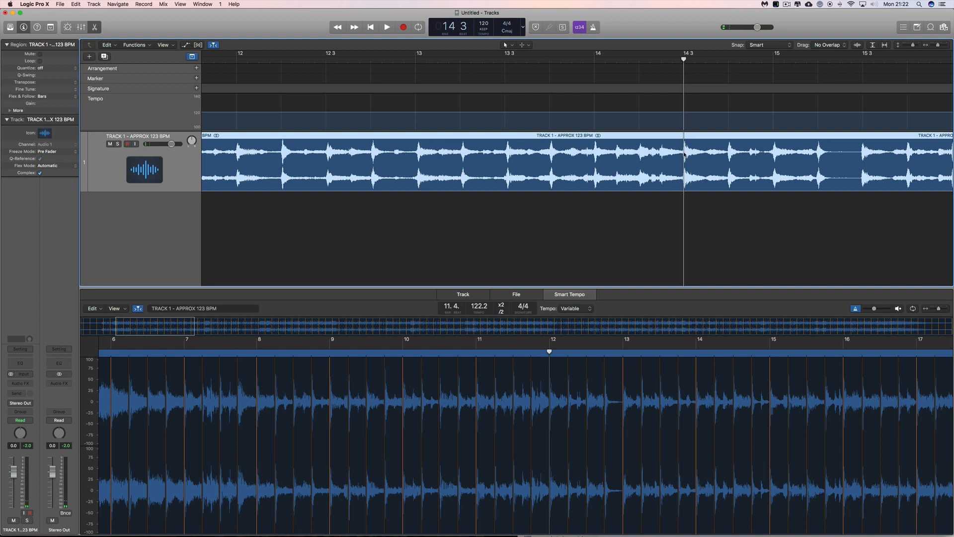
key(space)
key(space)
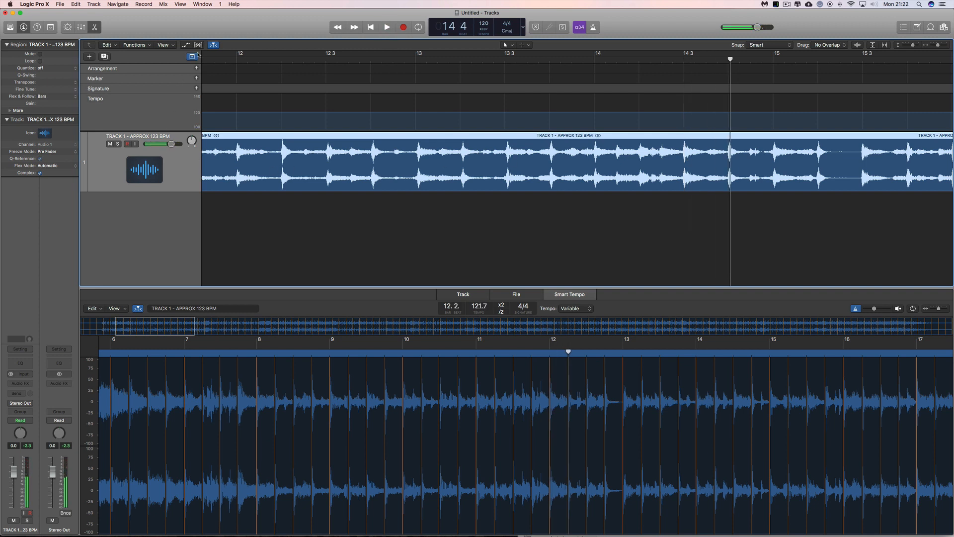
Step: Show Flex on TRACK 1 and compare the transient at 14 3 with the project's bar lines through short playback
key(super+f)
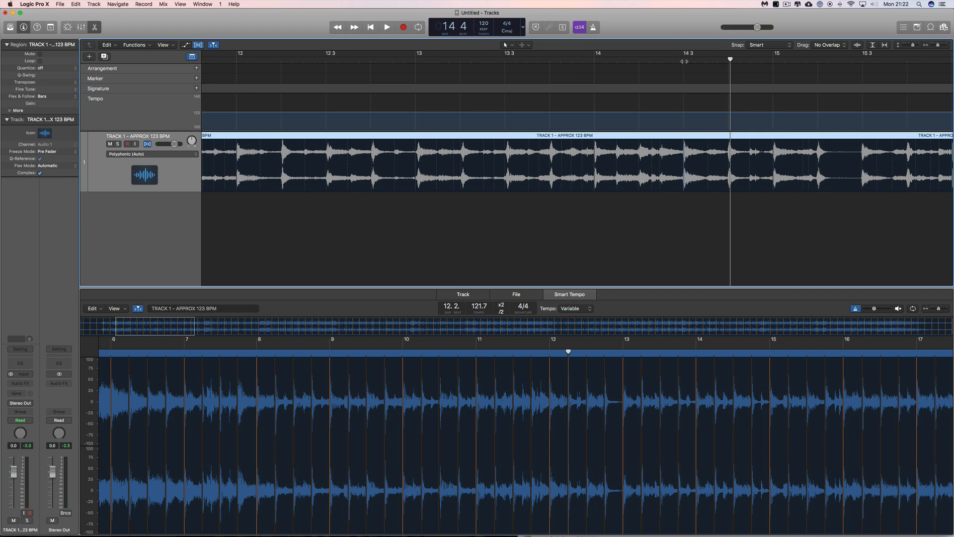
click(685, 62)
key(space)
key(space)
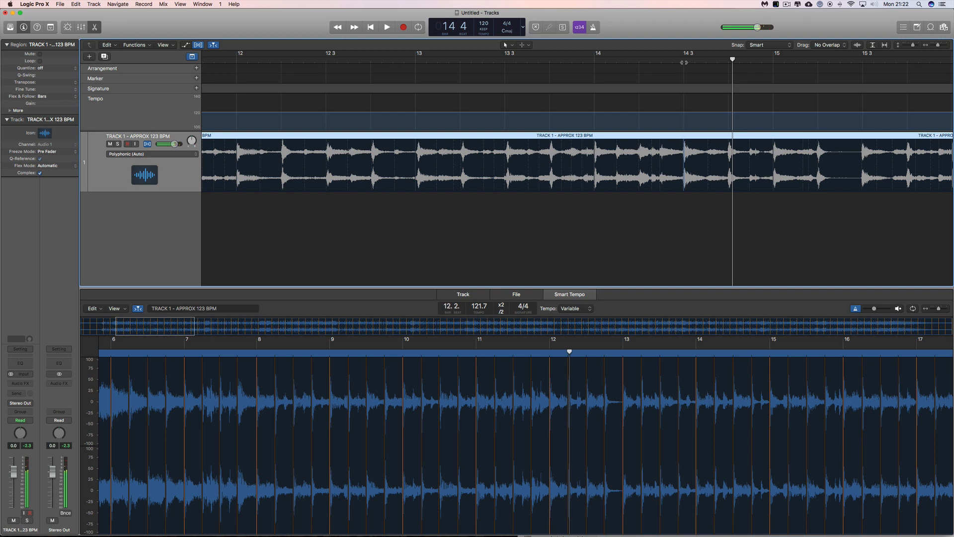
click(684, 61)
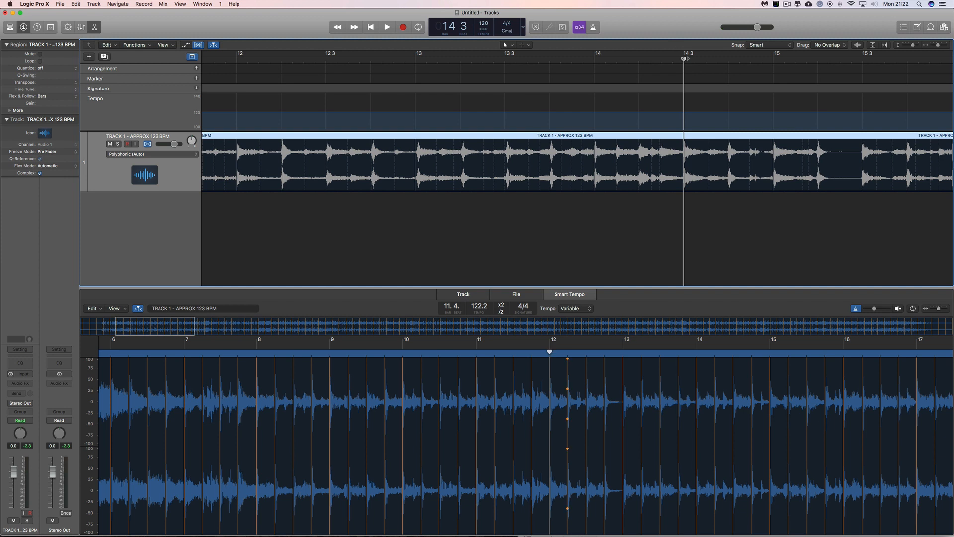
mouse_move(684, 59)
mouse_down()
mouse_move(739, 60)
mouse_move(590, 65)
mouse_move(683, 71)
mouse_up()
drag(684, 60, 640, 61)
mouse_move(684, 59)
mouse_down()
mouse_move(655, 60)
mouse_move(679, 64)
mouse_up()
Step: Set Snap to Beat and move the TRACK 1 region two beats earlier, placing its downbeat on bar 14
click(758, 45)
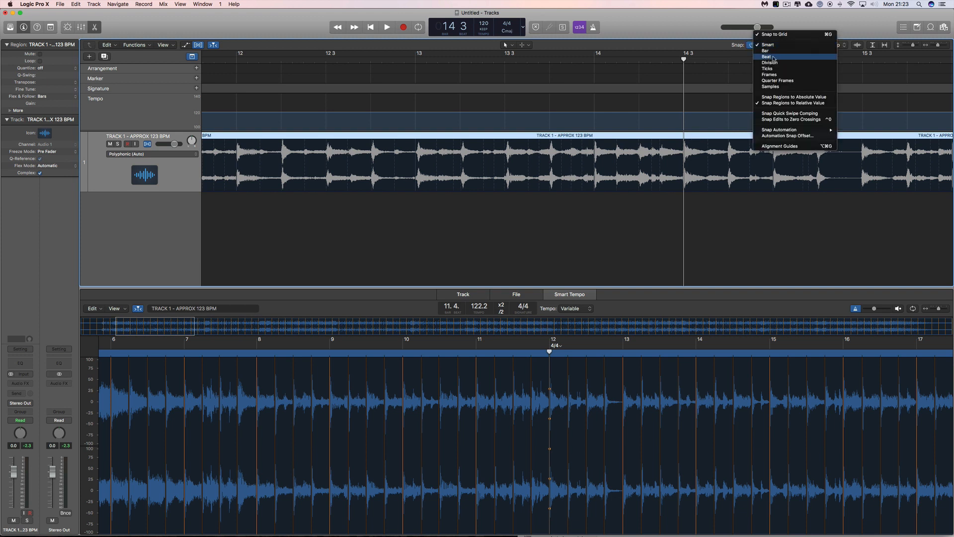
click(773, 58)
drag(699, 138, 615, 126)
click(596, 60)
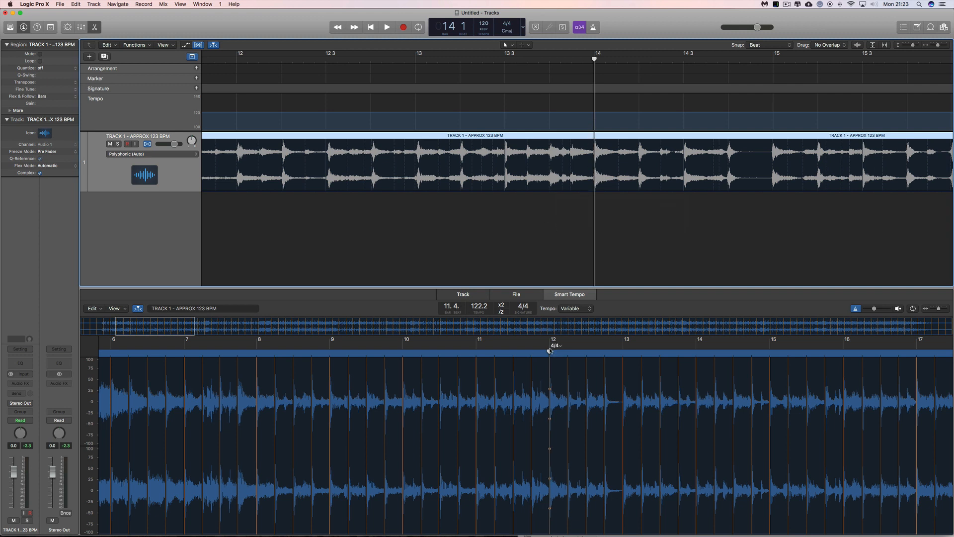
Step: Compare the Smart Tempo downbeats 12 and 13 with project bars 14 and 15, and check alignment by playing from bar 13
click(550, 351)
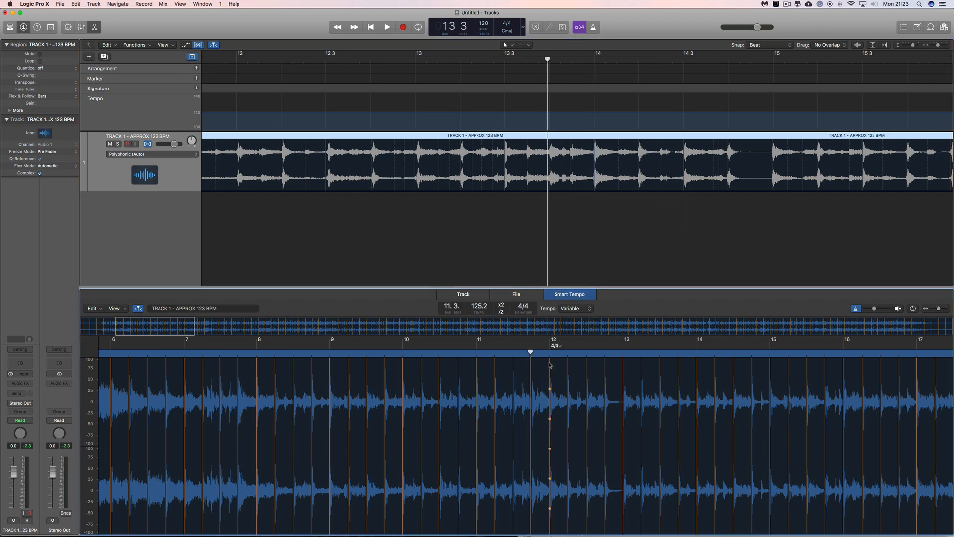
drag(531, 352, 550, 352)
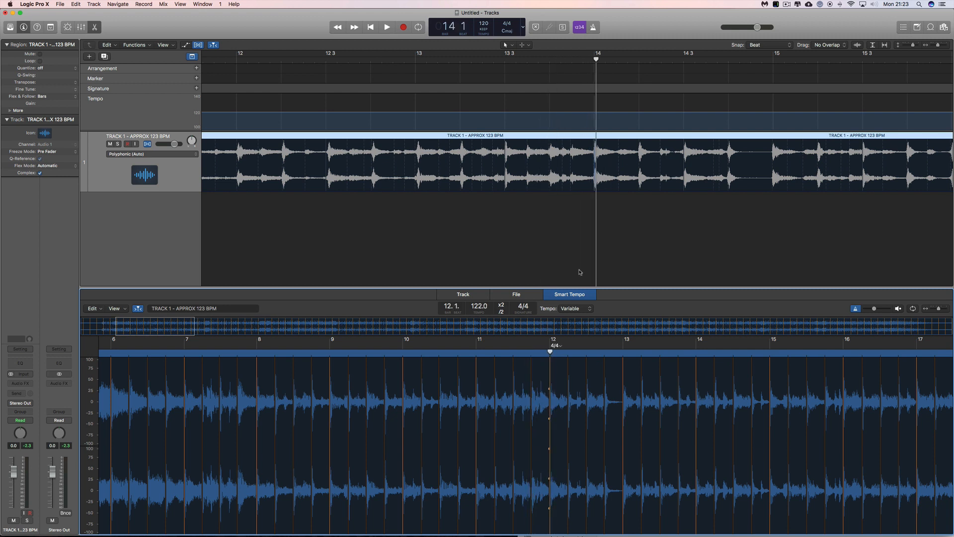
mouse_move(596, 65)
mouse_down()
mouse_move(617, 67)
mouse_move(594, 69)
mouse_up()
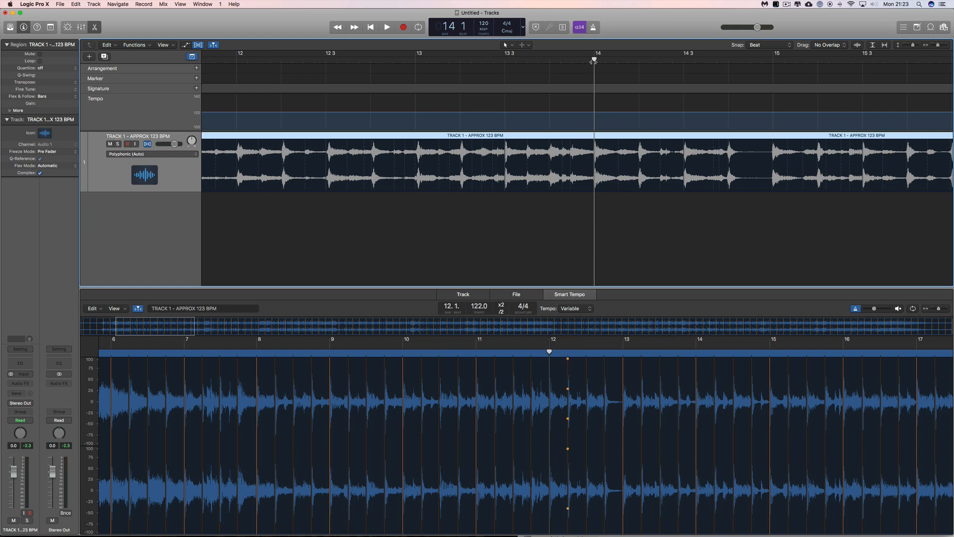
key(space)
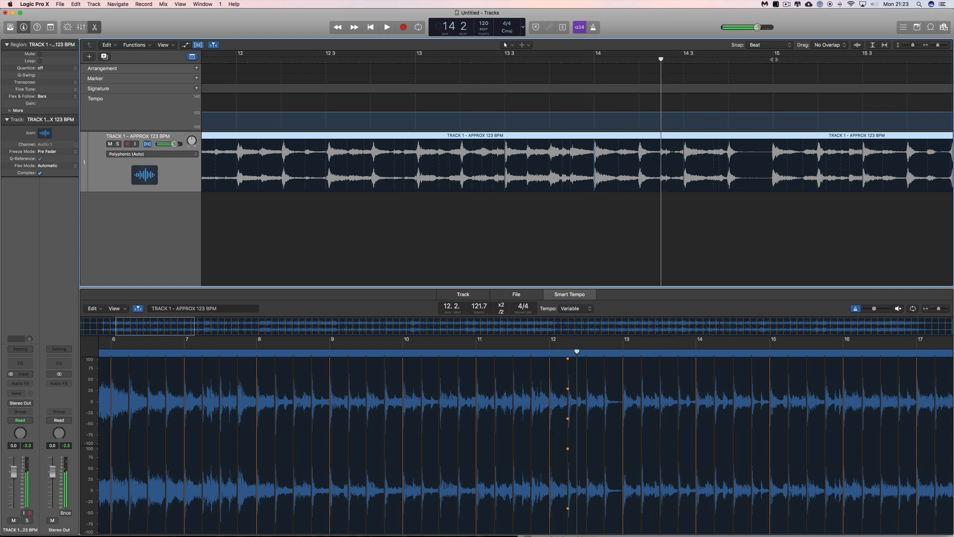
drag(623, 353, 623, 353)
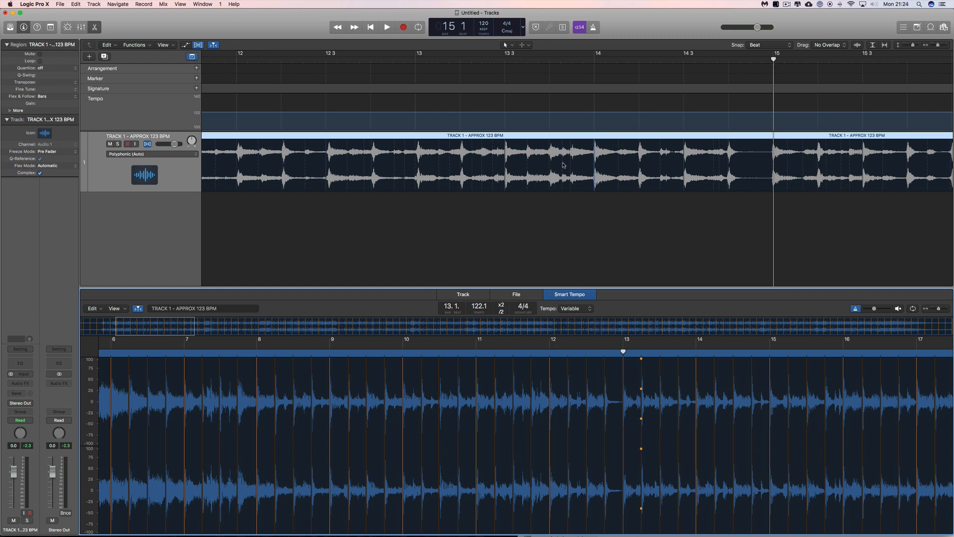
click(417, 60)
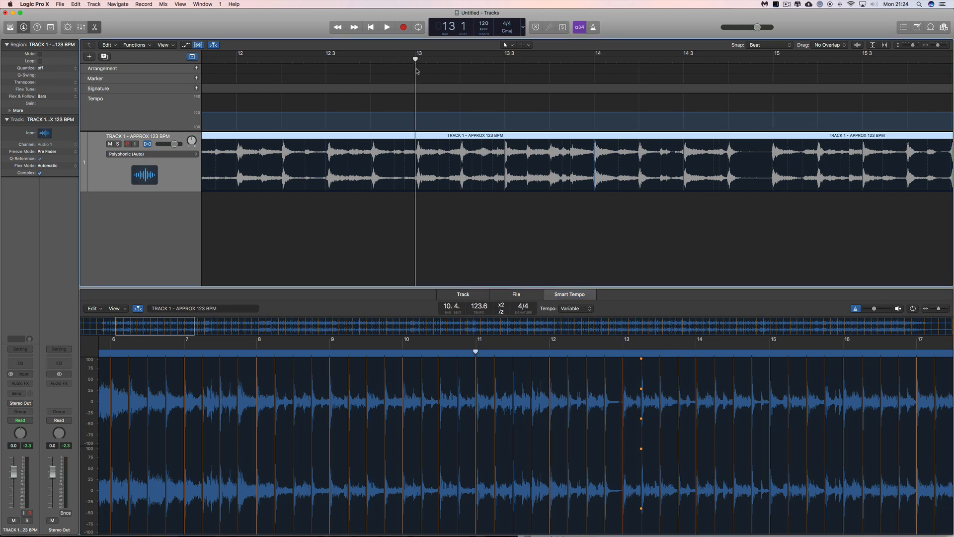
key(space)
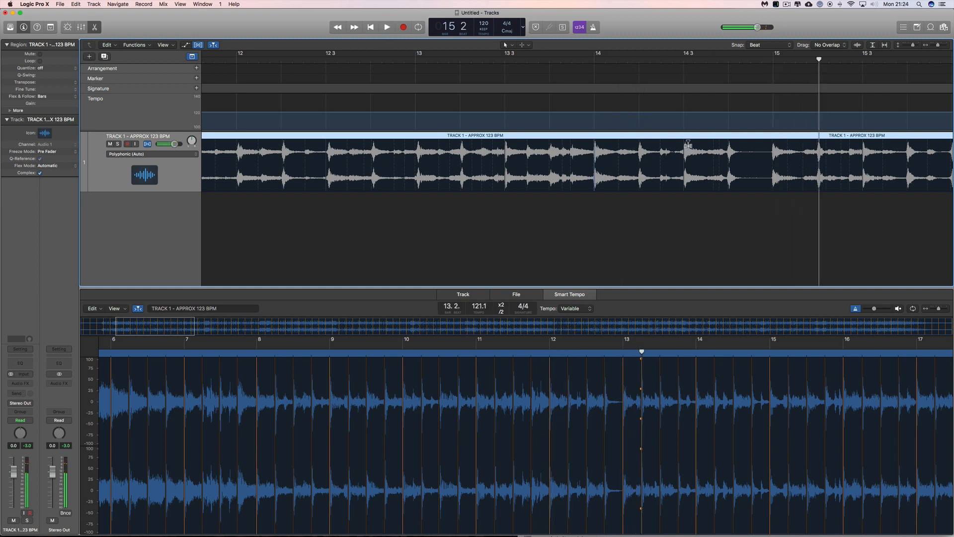
Step: Set the TRACK 1 region's Flex & Follow to On + Align Bars and Beats, and check it by playing from bar 10
click(43, 96)
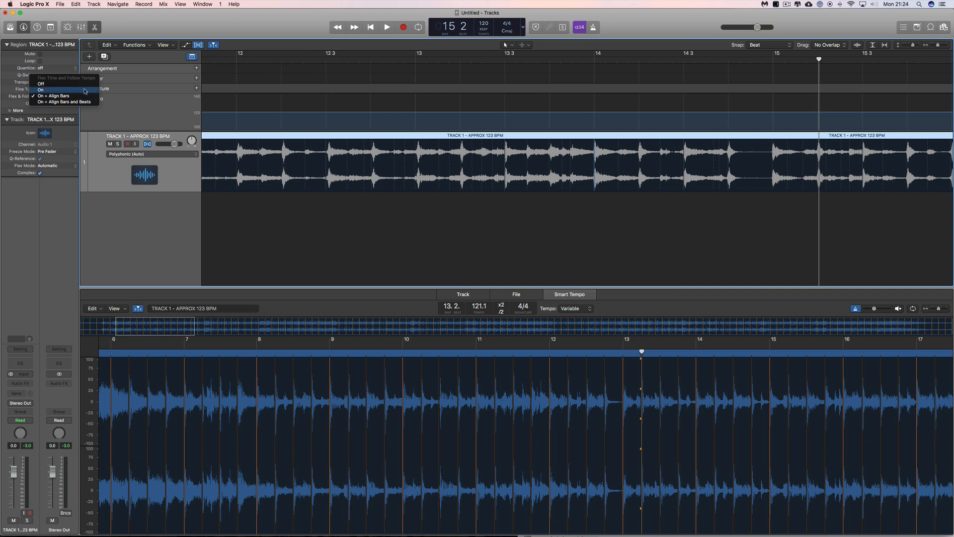
click(75, 102)
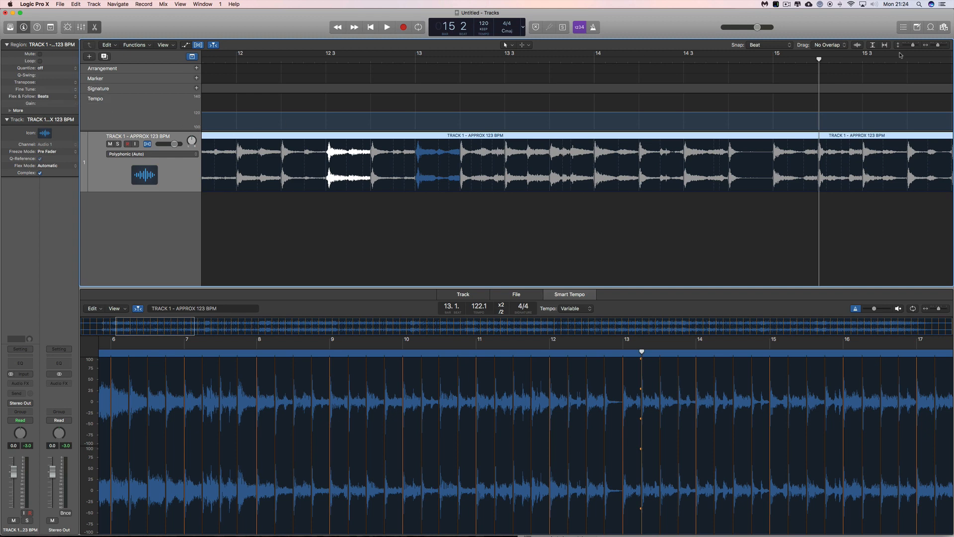
drag(937, 45, 934, 46)
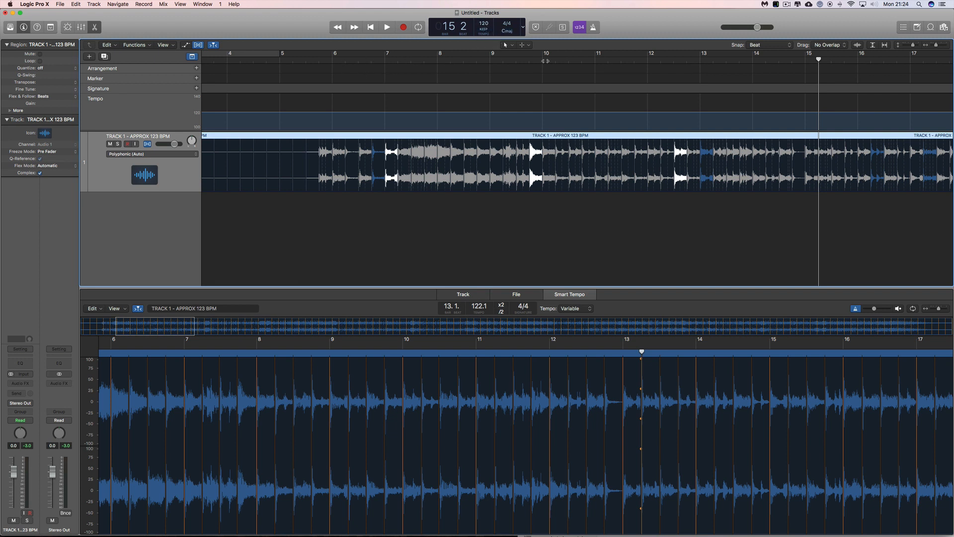
click(545, 60)
key(space)
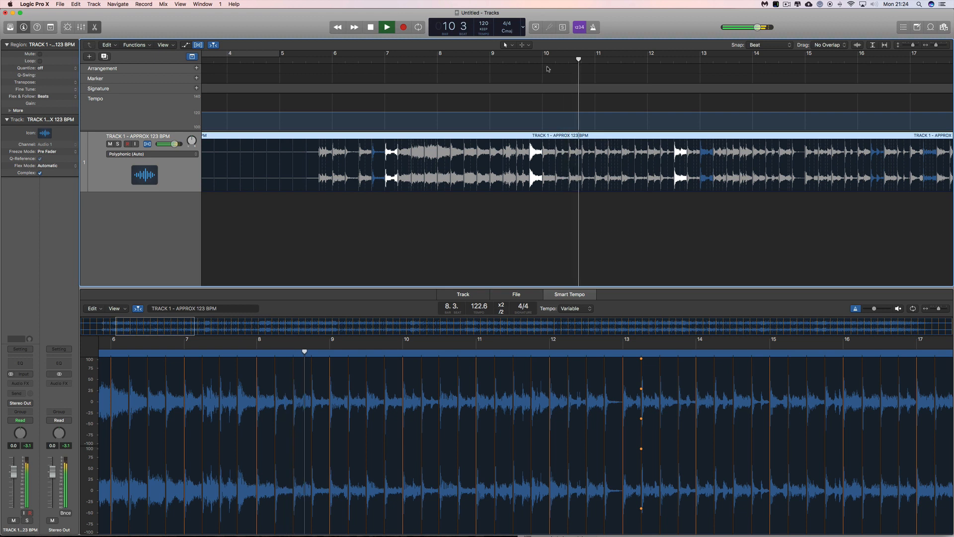
key(space)
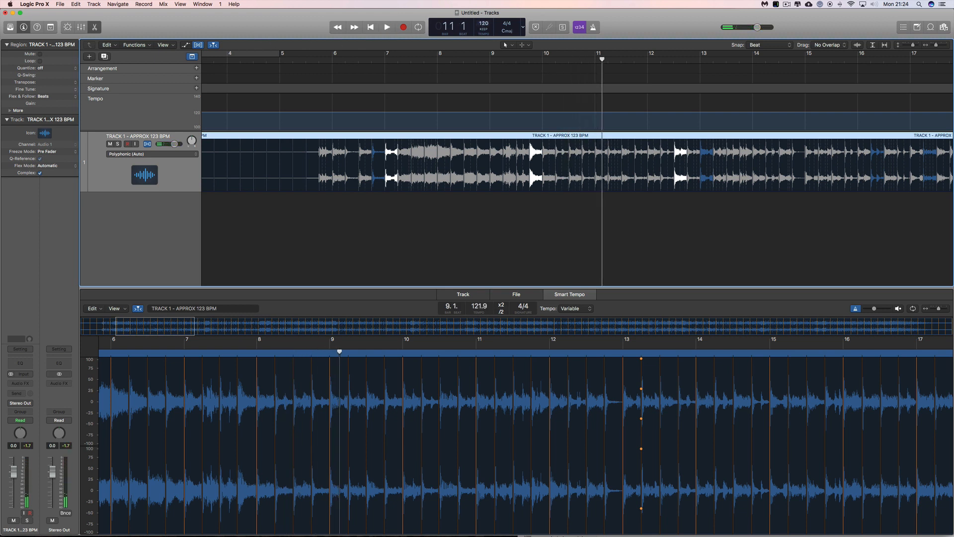
Step: Audition TRACK 1 at a much faster project tempo and at 103 BPM to test how the region follows
mouse_move(484, 24)
mouse_down()
mouse_move(487, 7)
mouse_move(485, 19)
mouse_up()
key(space)
key(space)
key(space)
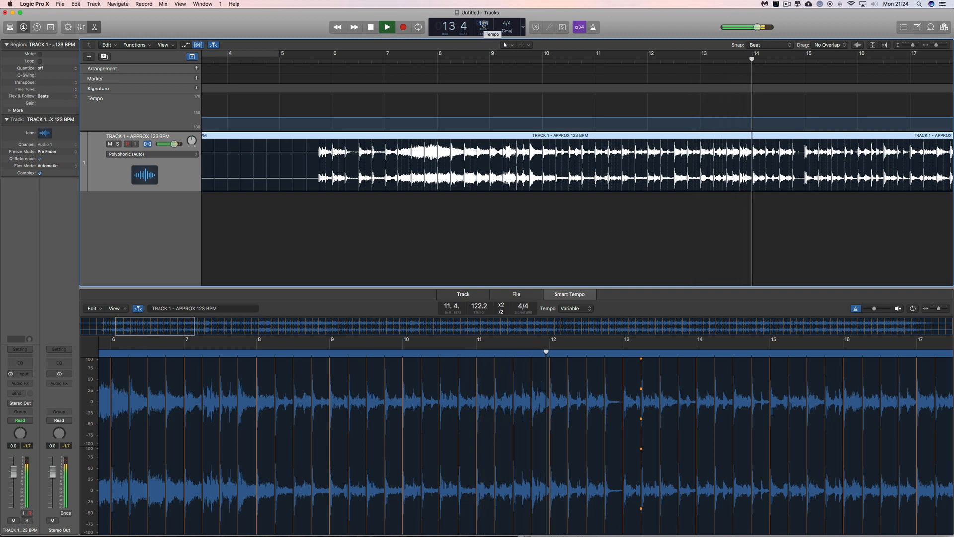
drag(483, 24, 485, 72)
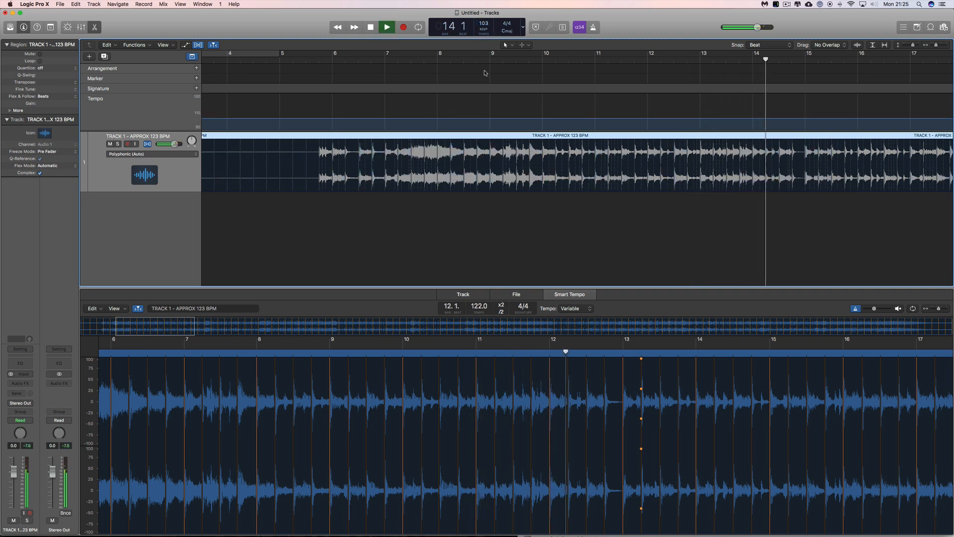
key(space)
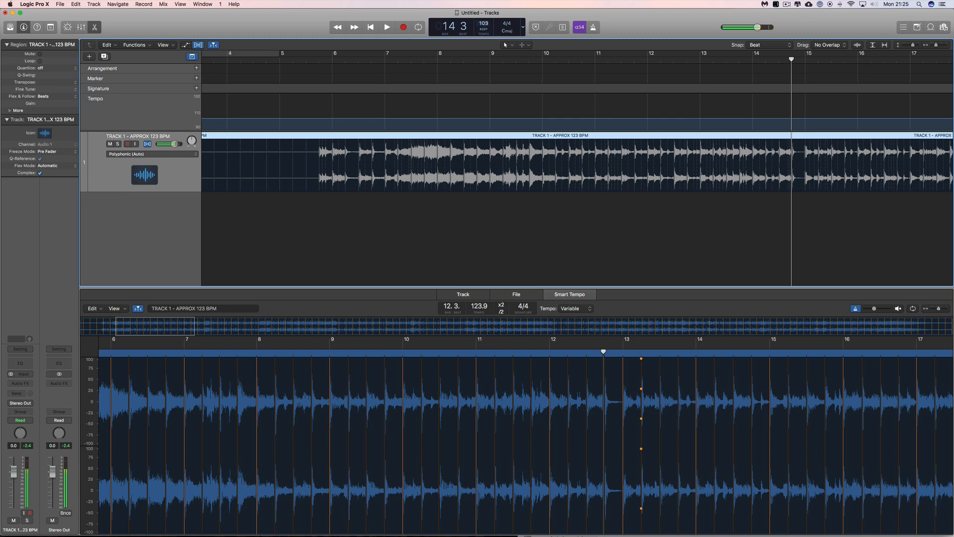
Step: Set the project tempo to 122 BPM and close the Smart Tempo editor
drag(483, 23, 483, 2)
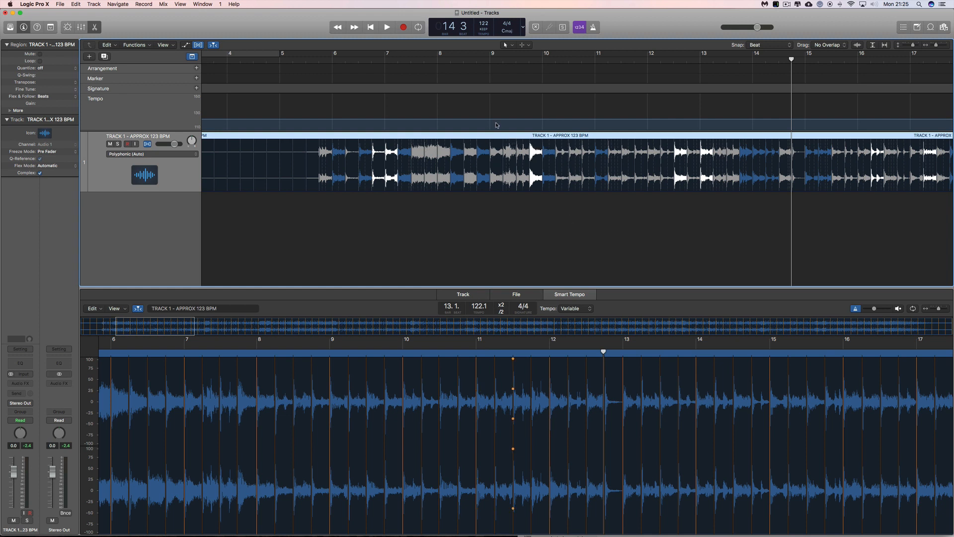
scroll(517, 135, left, 1)
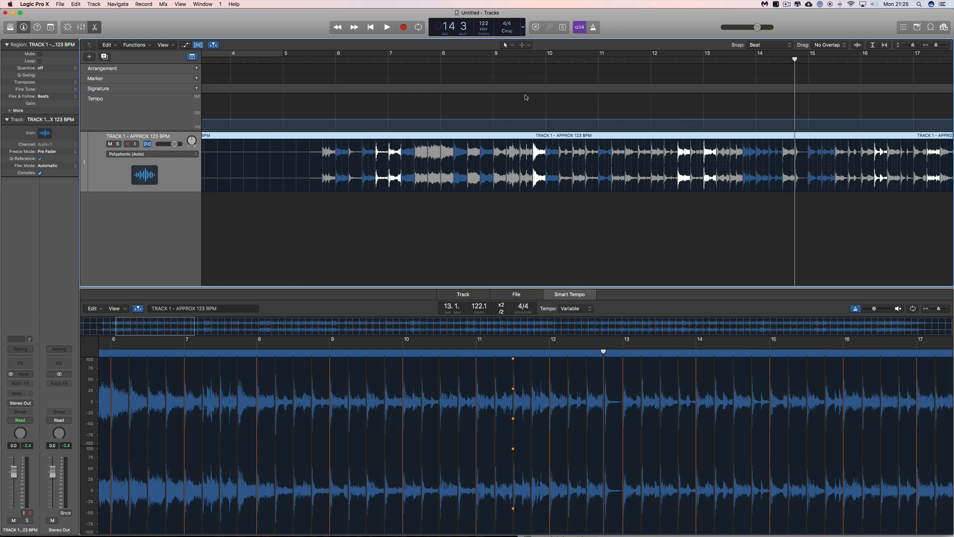
click(95, 27)
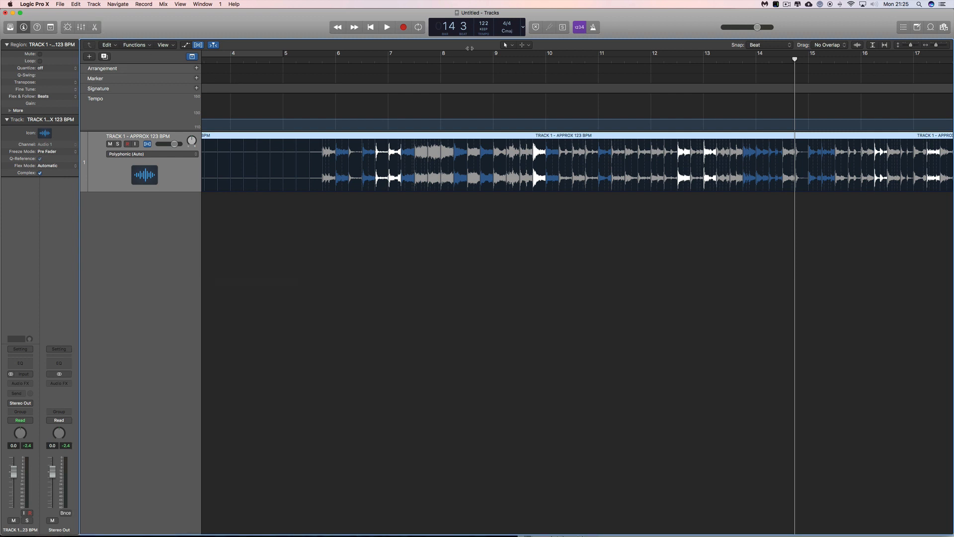
Step: Try the project tempo at 125 BPM and listen to TRACK 1 from bar 9
drag(483, 23, 483, 25)
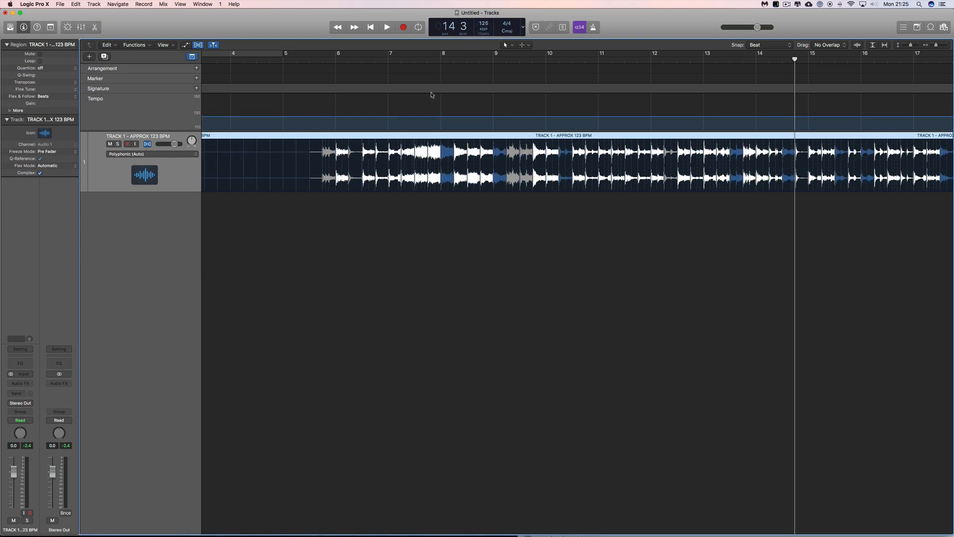
click(492, 67)
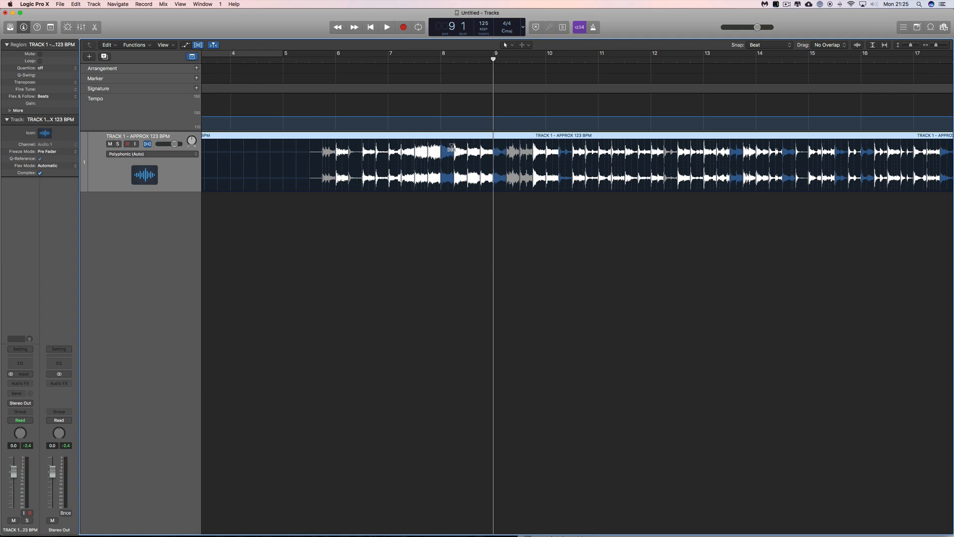
key(space)
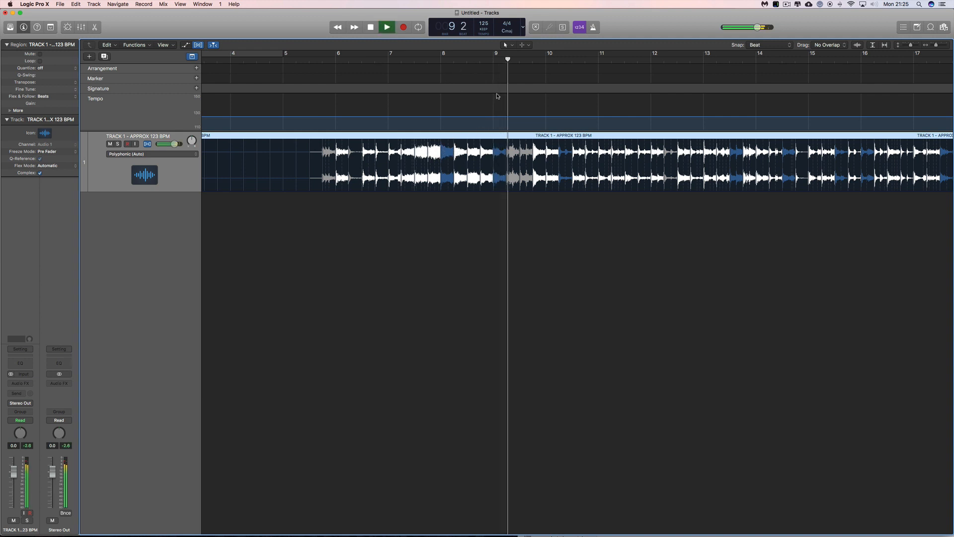
key(space)
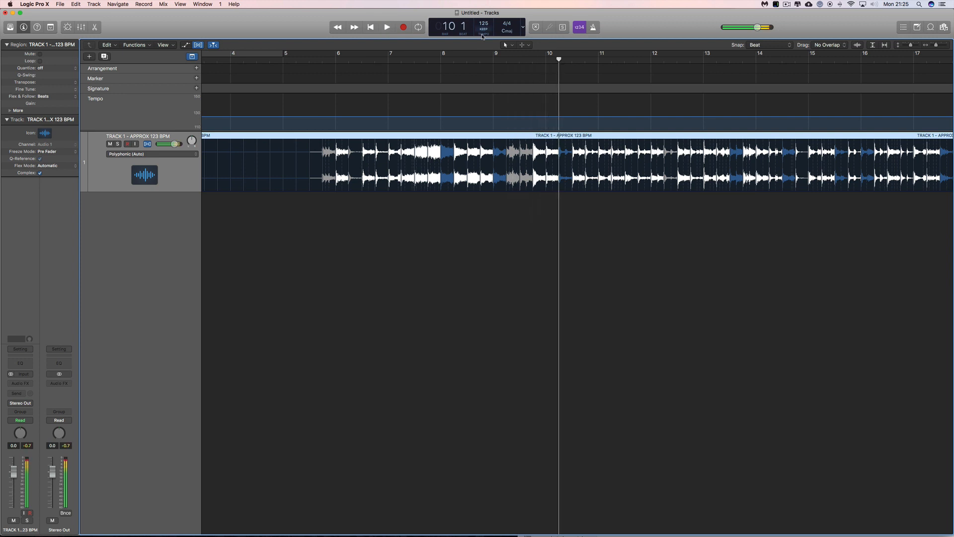
Step: Set the project tempo to 123 BPM and listen to TRACK 1 from bar 10
drag(484, 24, 484, 25)
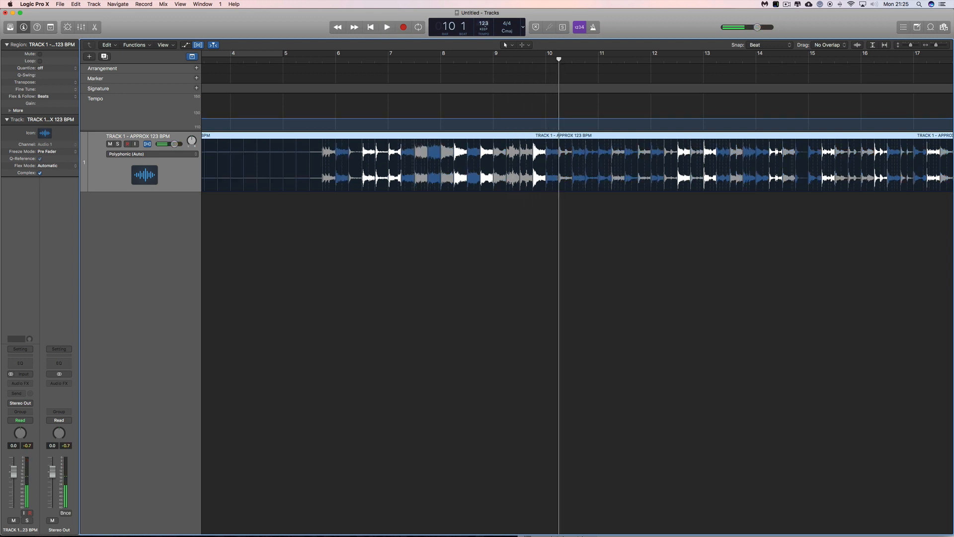
key(space)
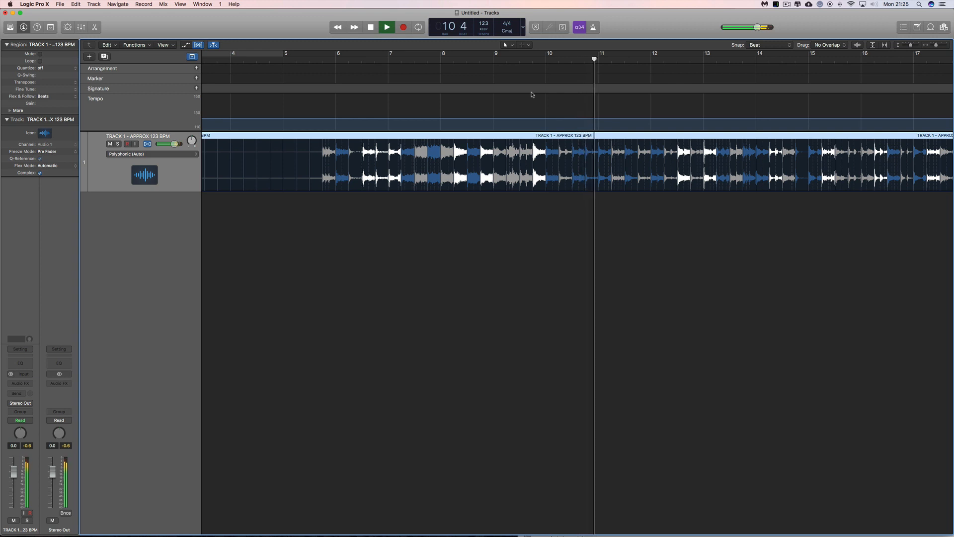
key(space)
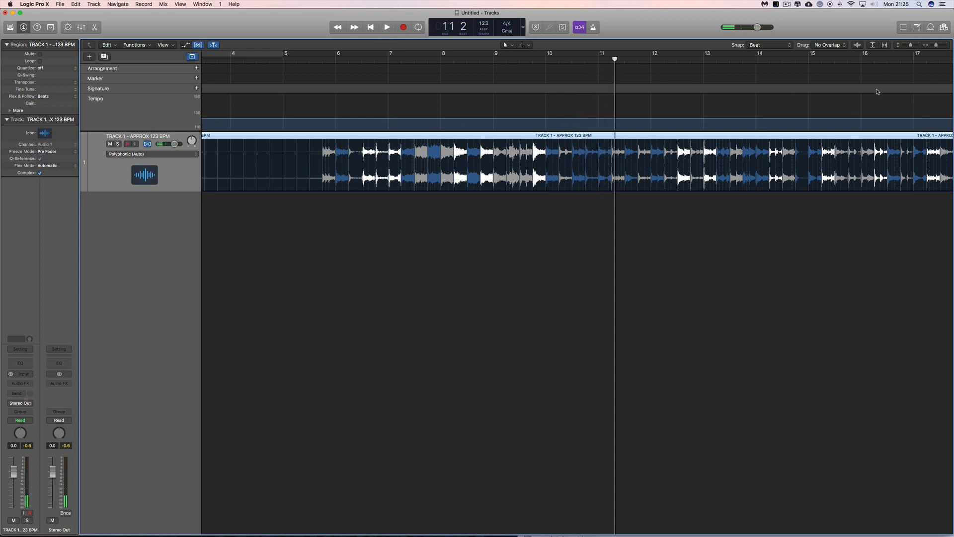
Step: Hide Flex in the Tracks area with the wider TRACK 1 arrangement in view
click(931, 45)
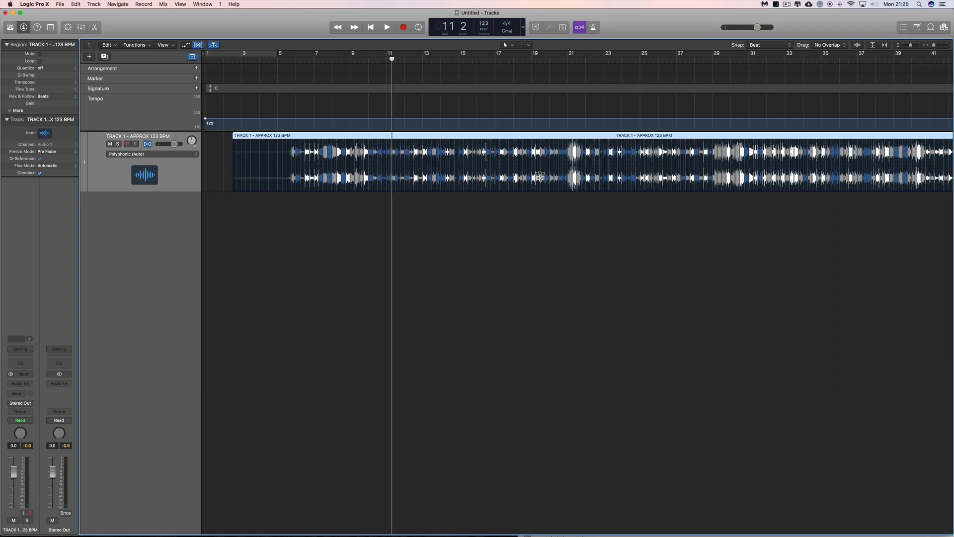
click(198, 45)
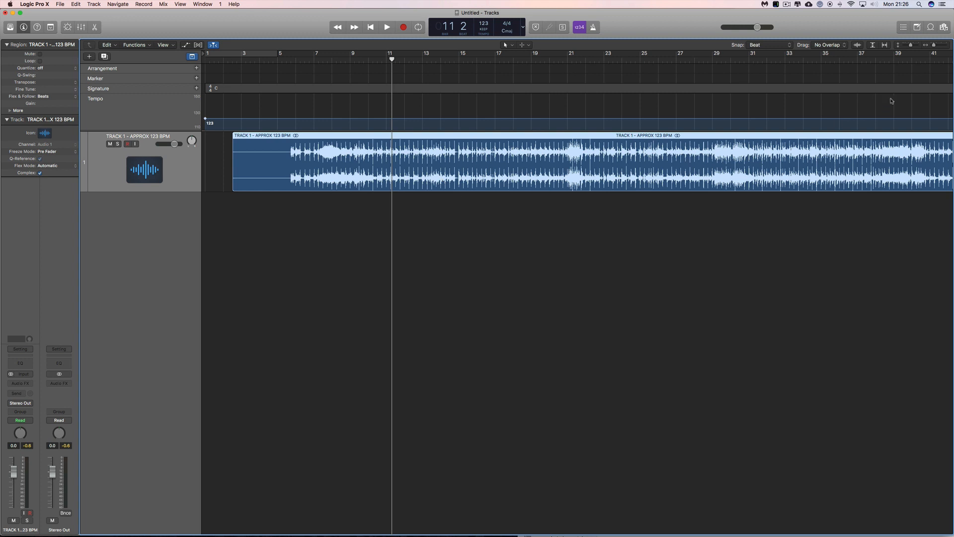
Step: Show automation on the tracks, then switch to Finder and place the SMART TEMPO FAILING folder window clear of the arrangement
click(187, 46)
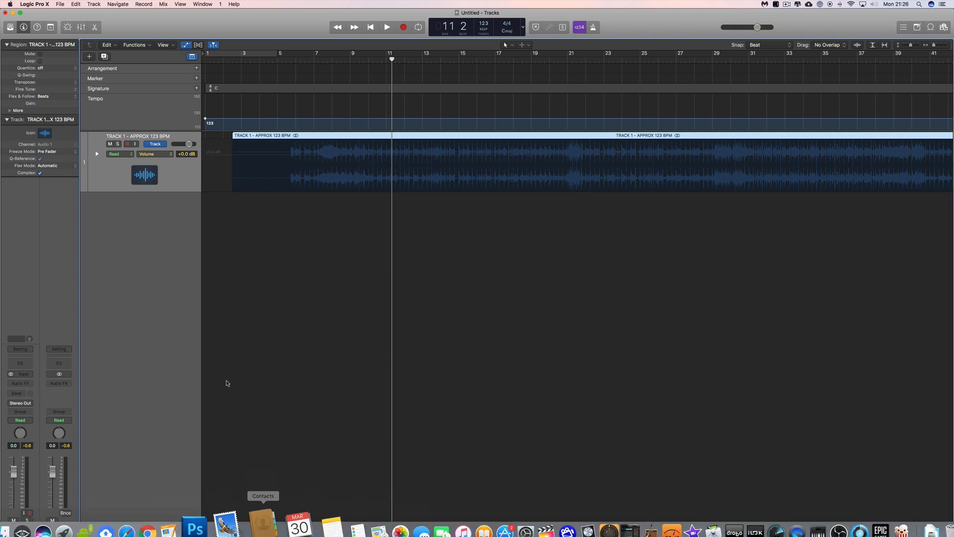
key(super+Tab)
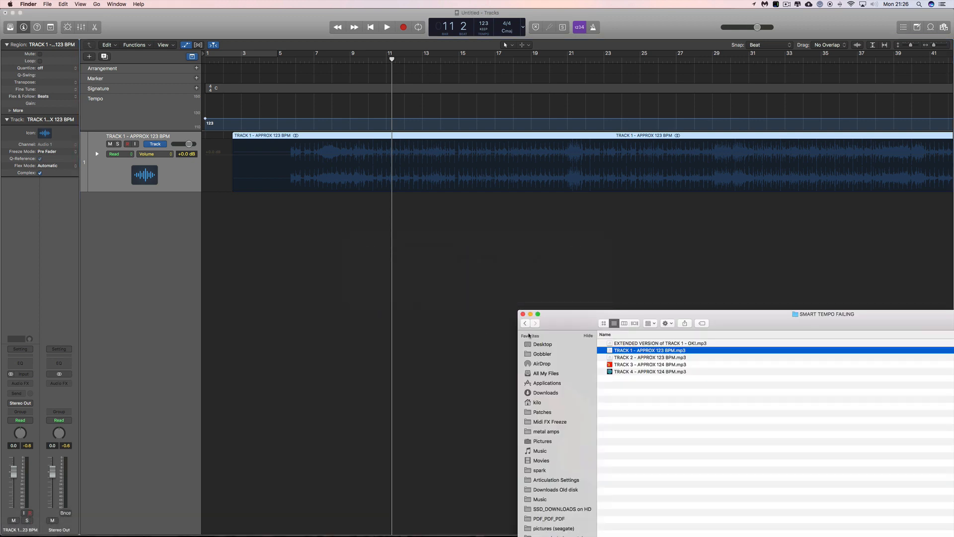
click(641, 358)
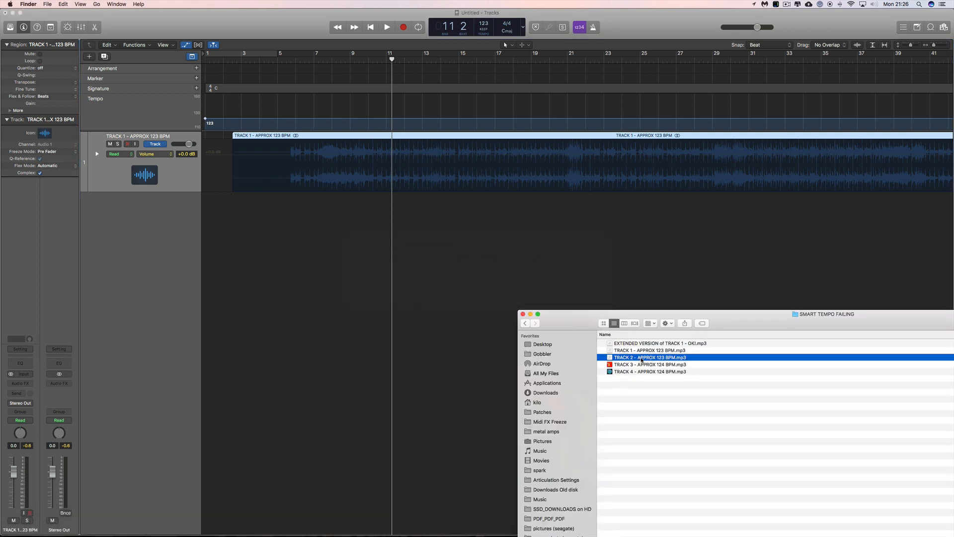
click(640, 365)
drag(646, 314, 732, 317)
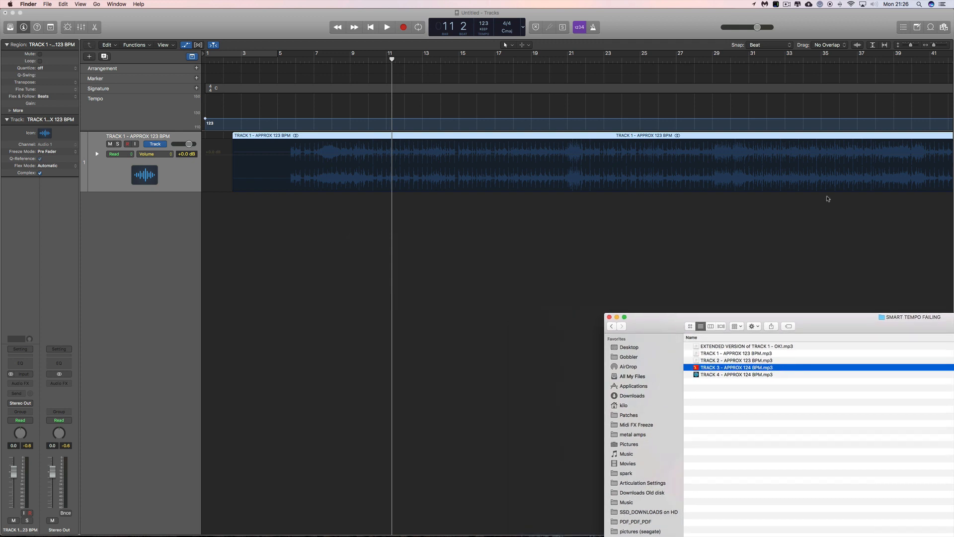
Step: Import TRACK 2 - APPROX 123 BPM.mp3 from the Finder folder at bar 3 on a new track below TRACK 1
scroll(823, 197, right, 2)
scroll(823, 197, right, 6)
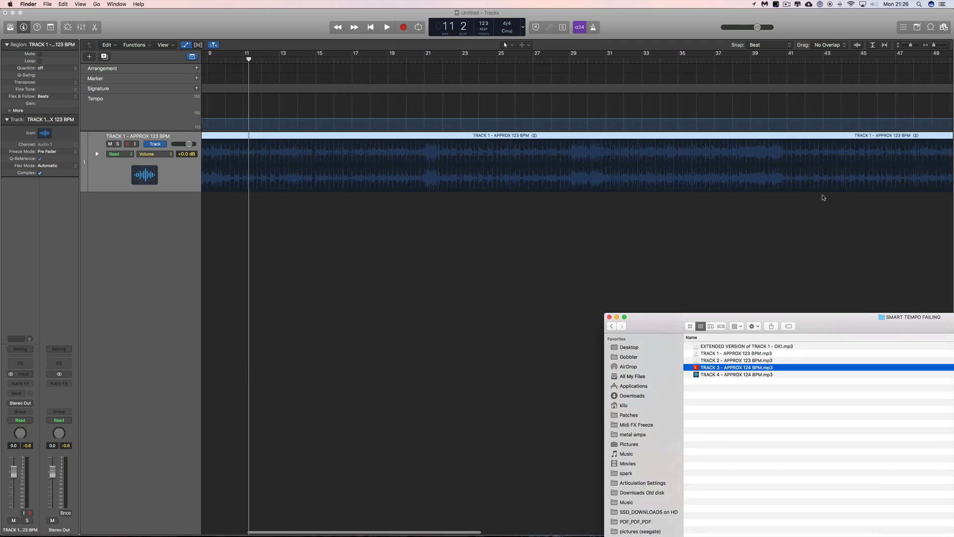
click(758, 359)
scroll(787, 272, right, 2)
scroll(787, 273, left, 10)
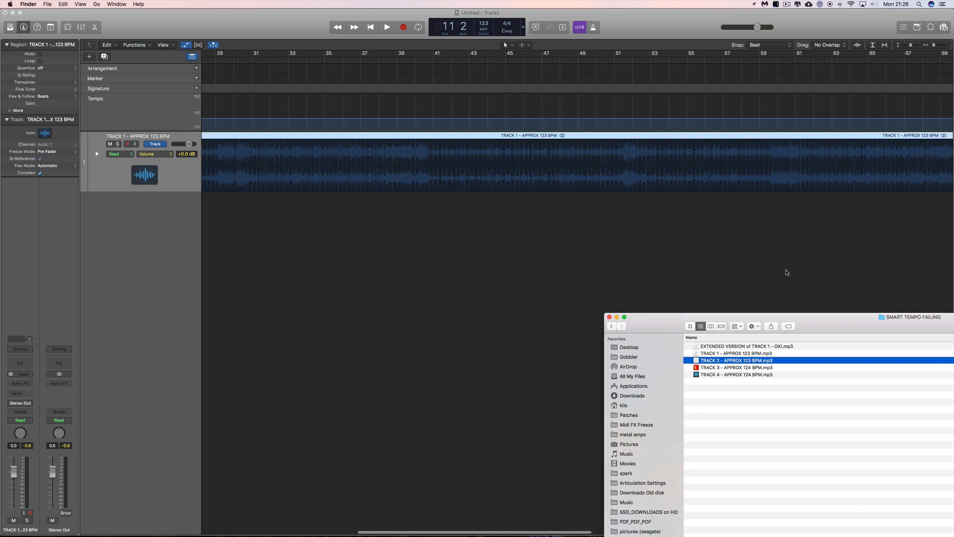
scroll(777, 255, right, 20)
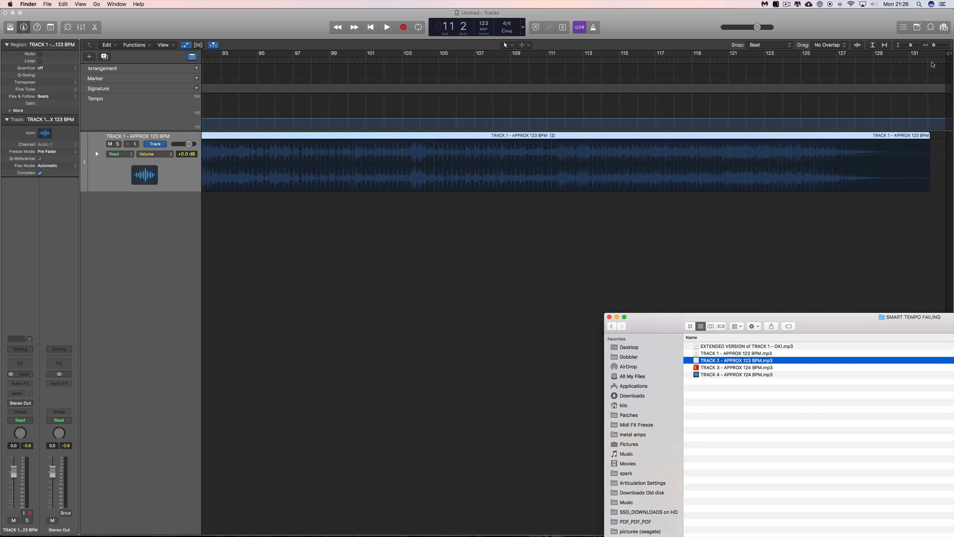
scroll(711, 206, left, 20)
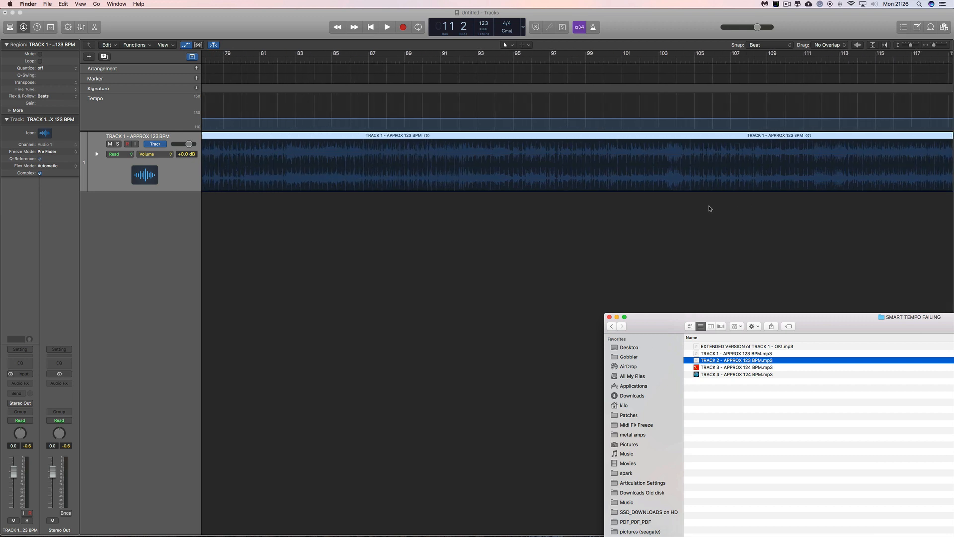
scroll(715, 205, left, 5)
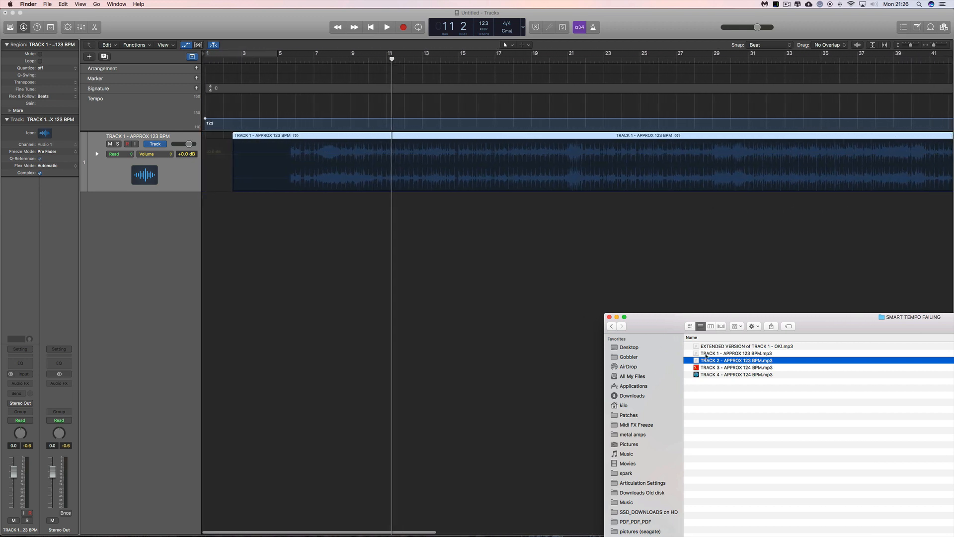
drag(702, 363, 242, 222)
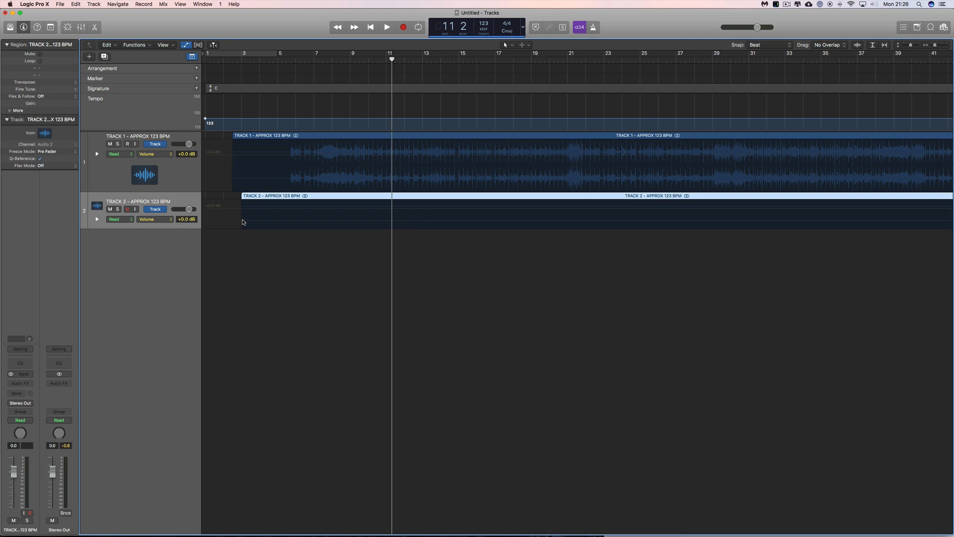
Step: Select the TRACK 1 region and listen to both tracks together from bar 12
click(363, 138)
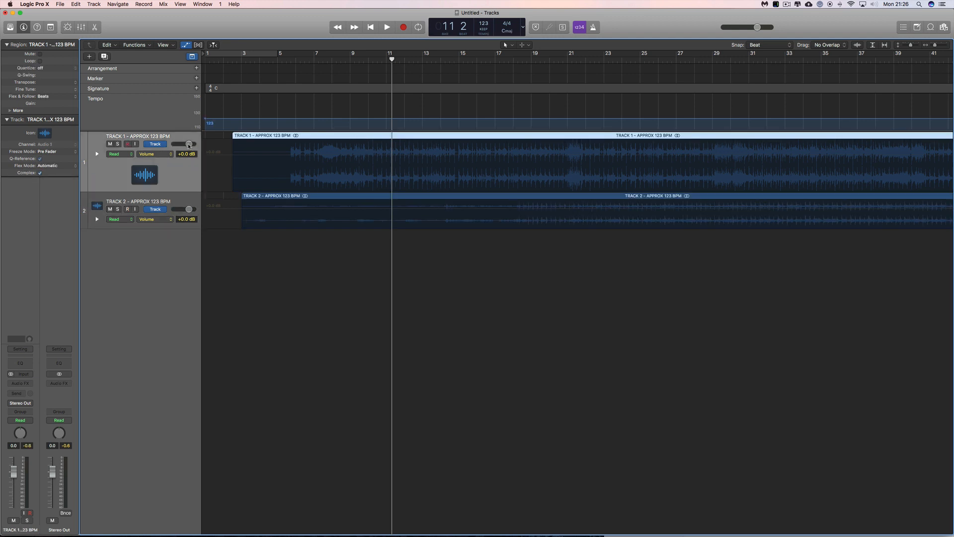
click(944, 47)
click(943, 46)
click(944, 46)
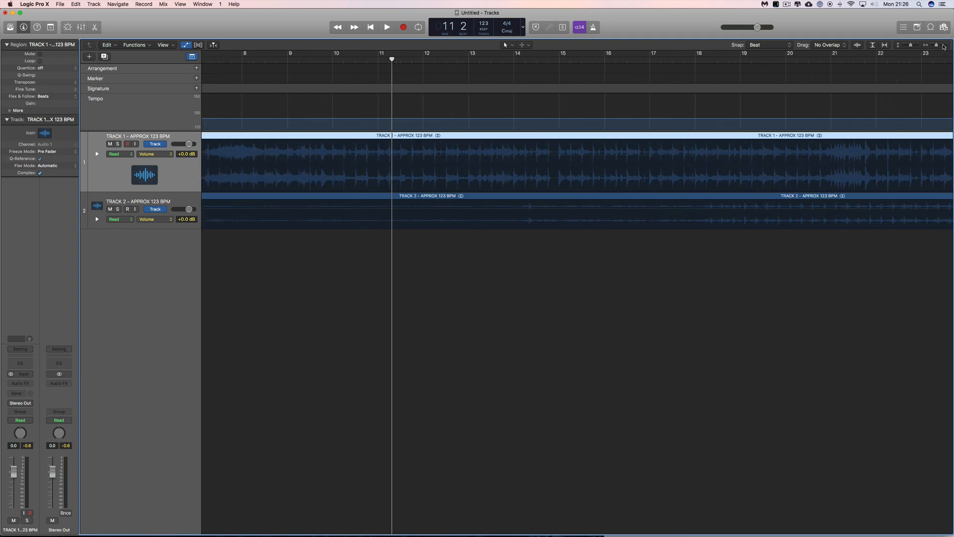
click(943, 47)
click(433, 61)
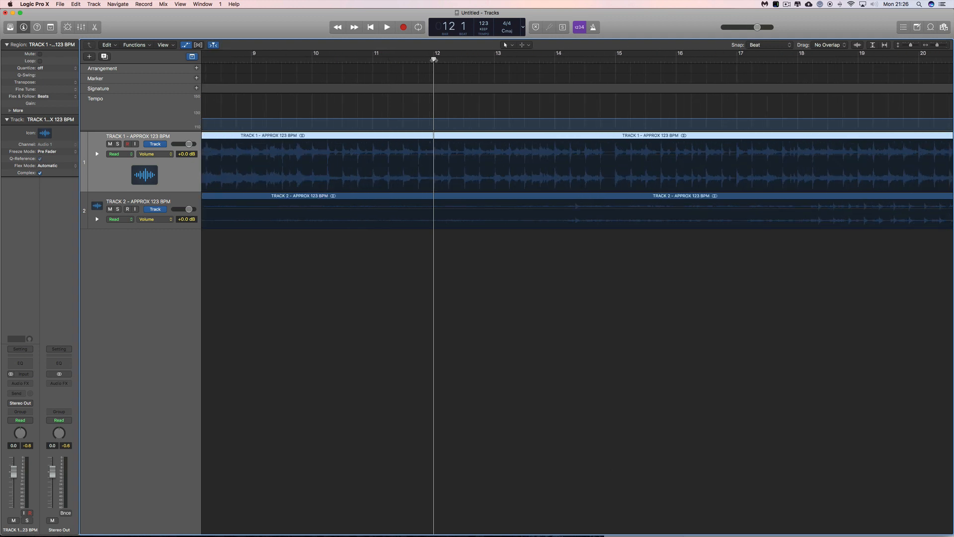
key(space)
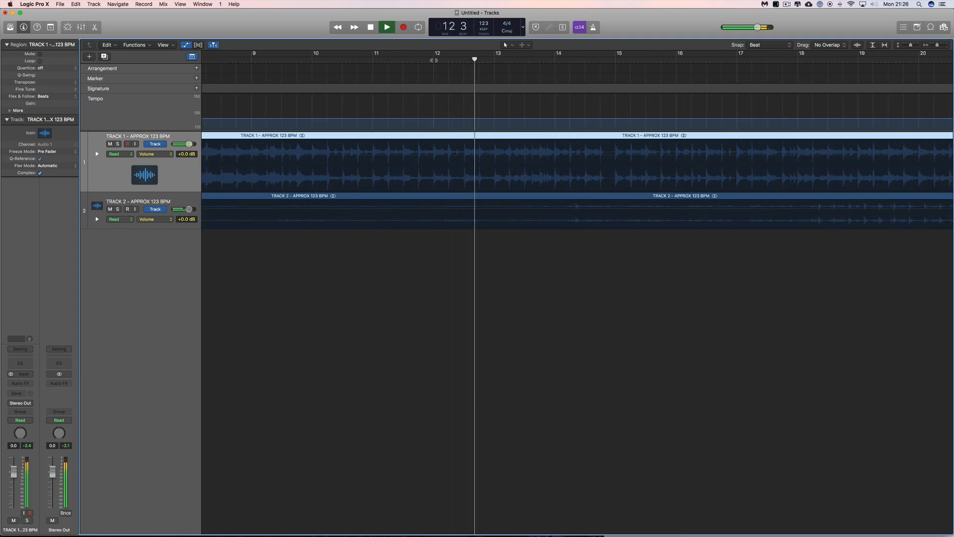
Step: Enlarge TRACK 2 to about the height of TRACK 1 and mute TRACK 1
click(186, 223)
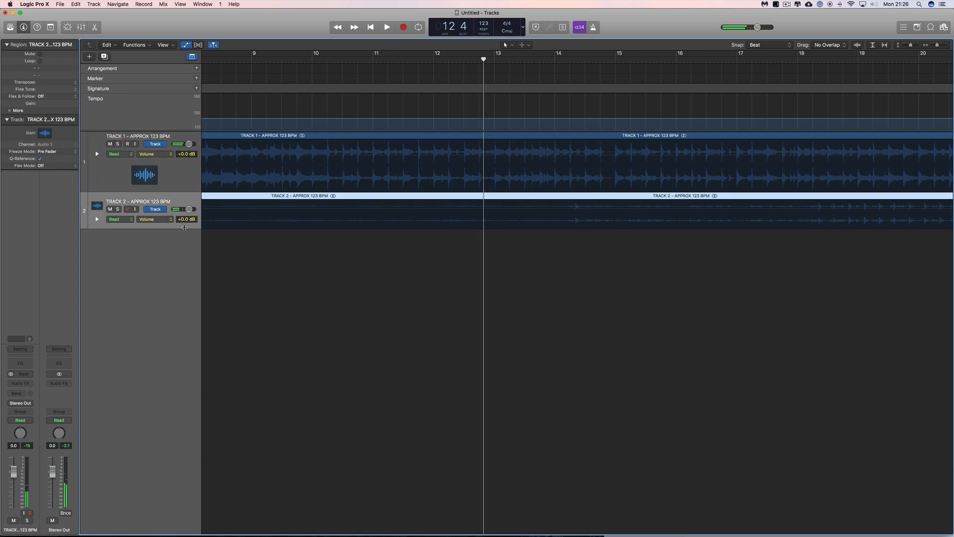
drag(184, 227, 185, 251)
click(110, 144)
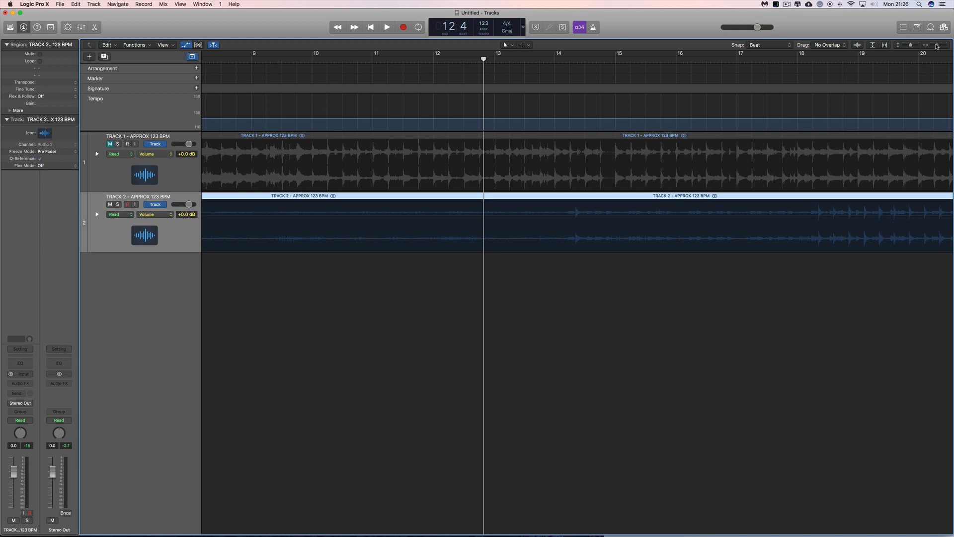
Step: Move the playhead to bar 29 and analyze the TRACK 2 region in the Smart Tempo editor
drag(936, 46, 933, 47)
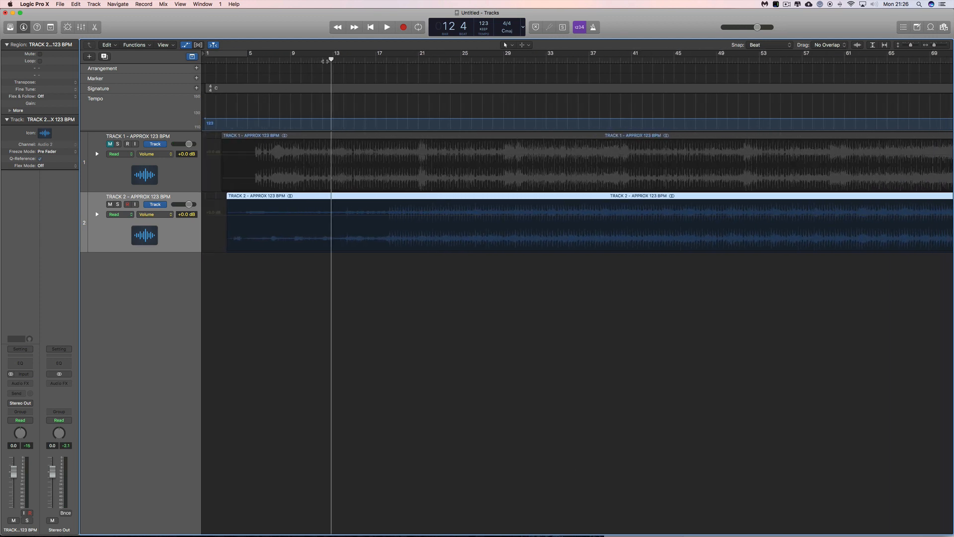
drag(331, 59, 503, 59)
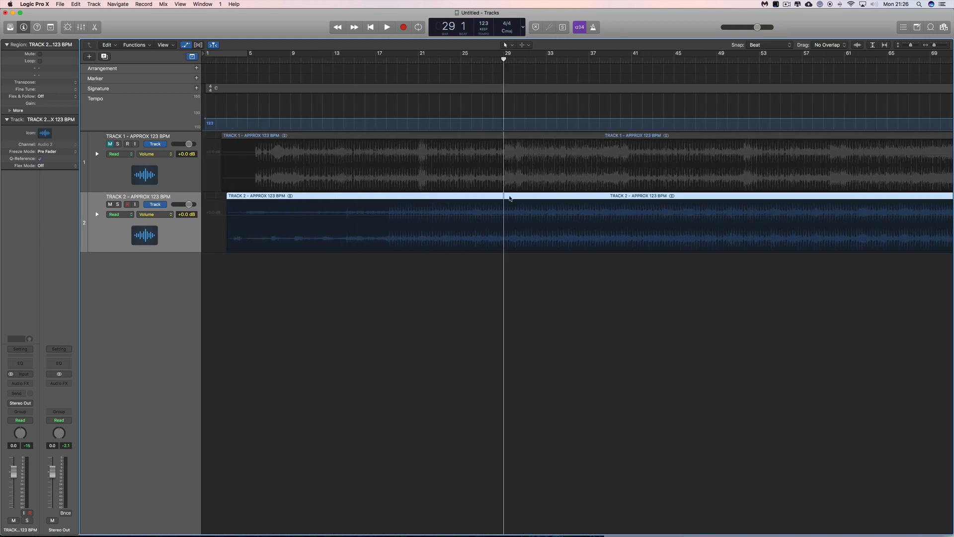
double_click(509, 199)
click(519, 438)
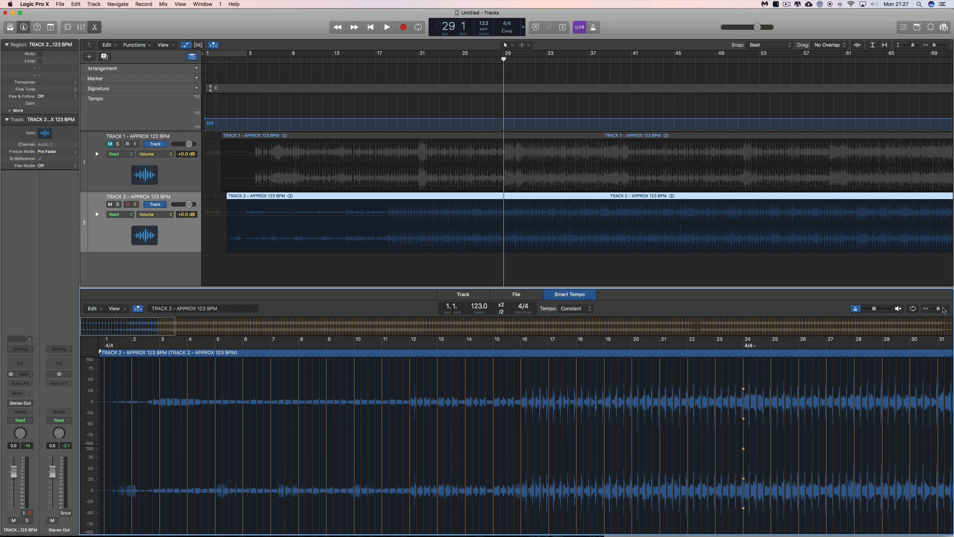
Step: Listen to the quiet intro of TRACK 2 against its beat markers in the Smart Tempo editor
drag(943, 309, 944, 308)
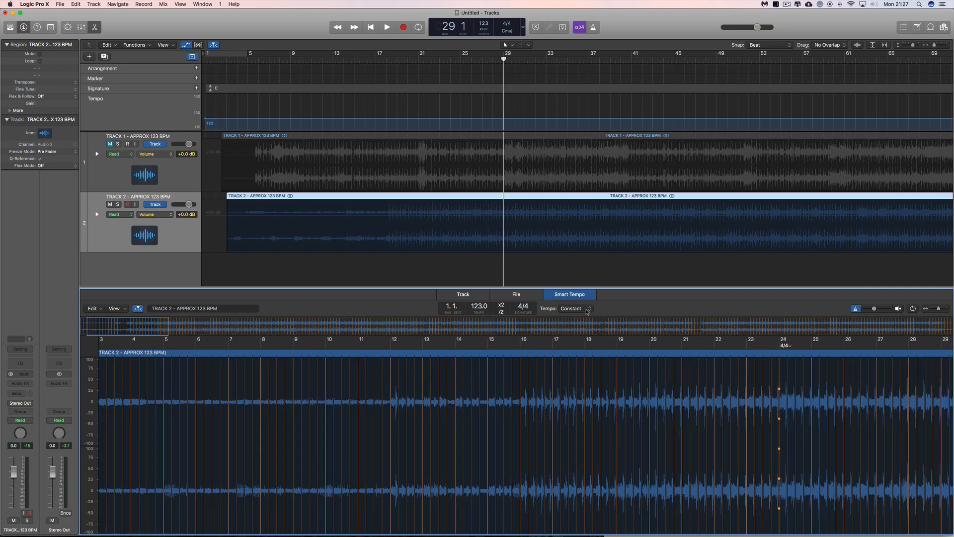
drag(943, 308, 944, 308)
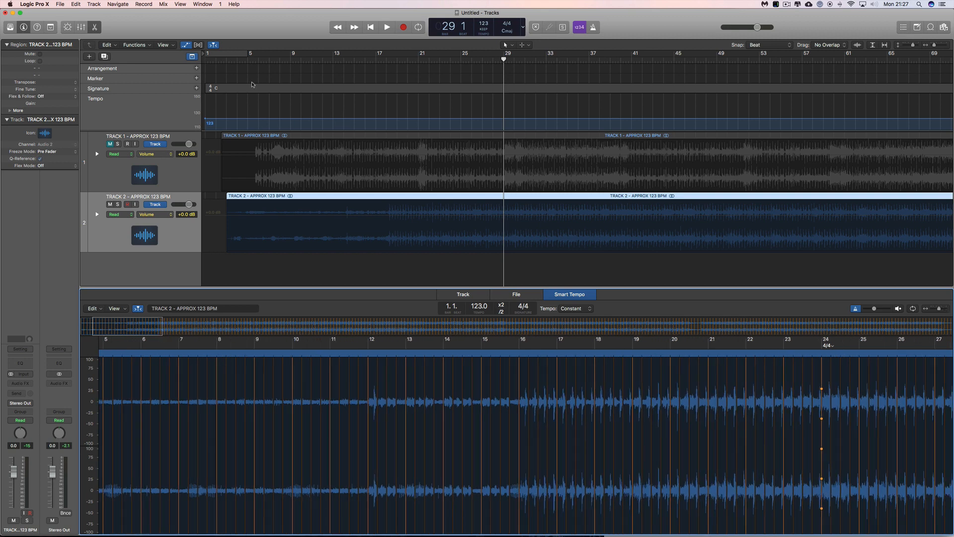
click(271, 63)
key(space)
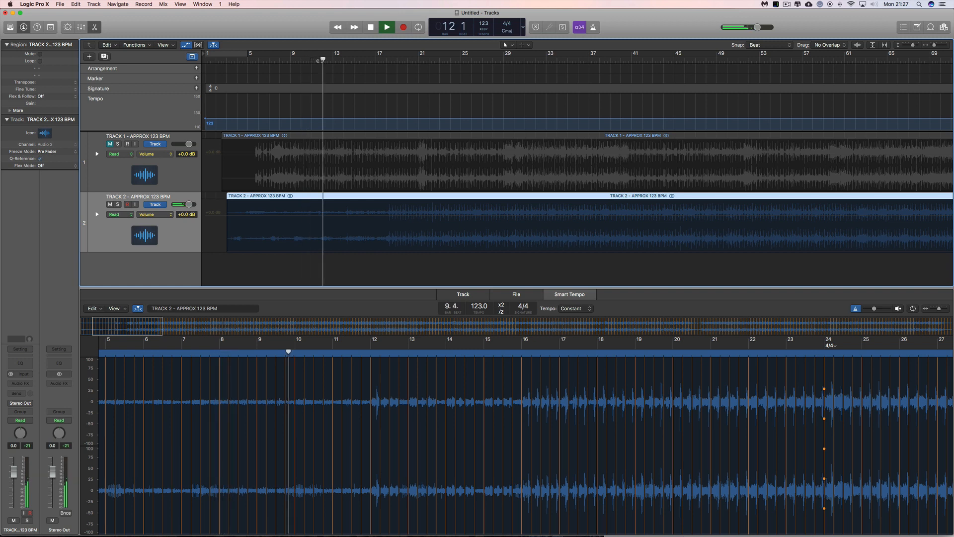
key(space)
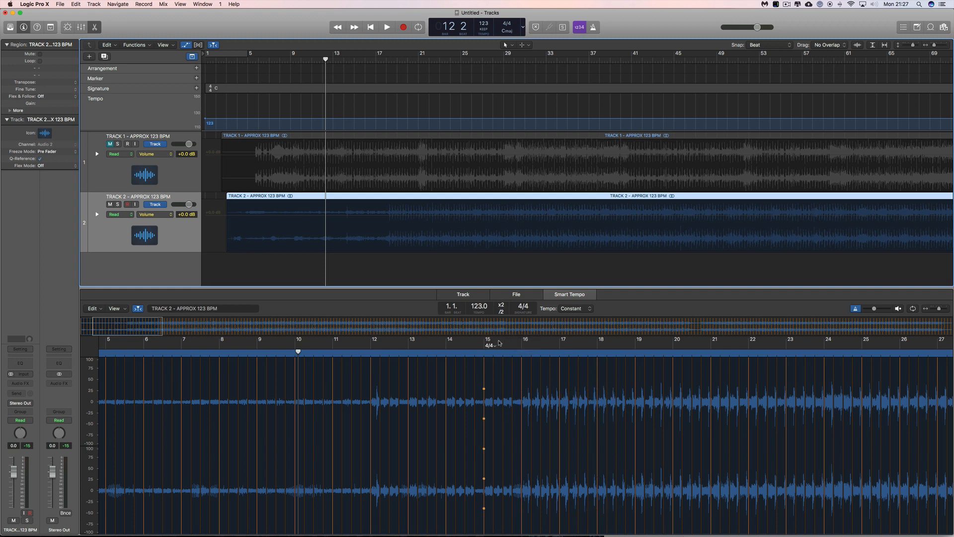
Step: Set the tempo mode of the TRACK 2 file to Variable in the Smart Tempo editor
click(587, 310)
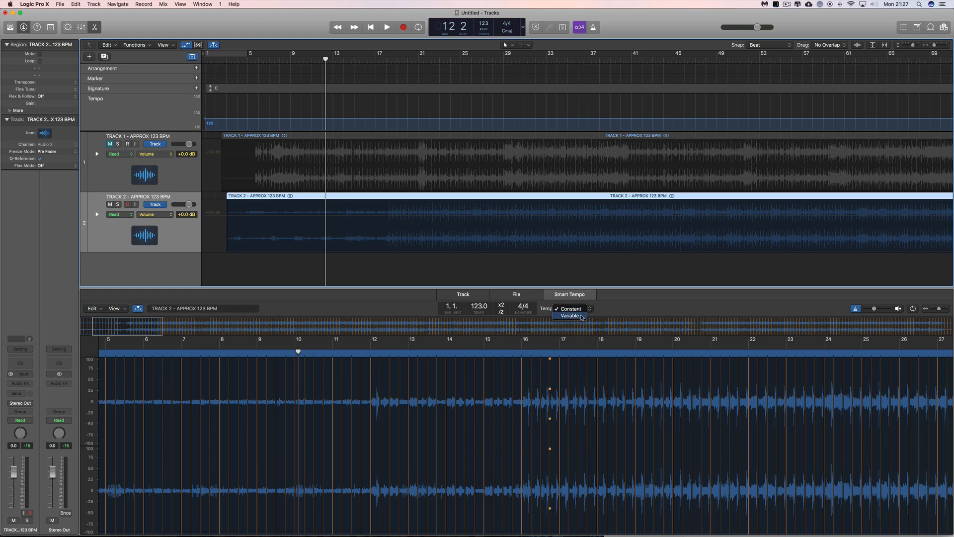
click(582, 315)
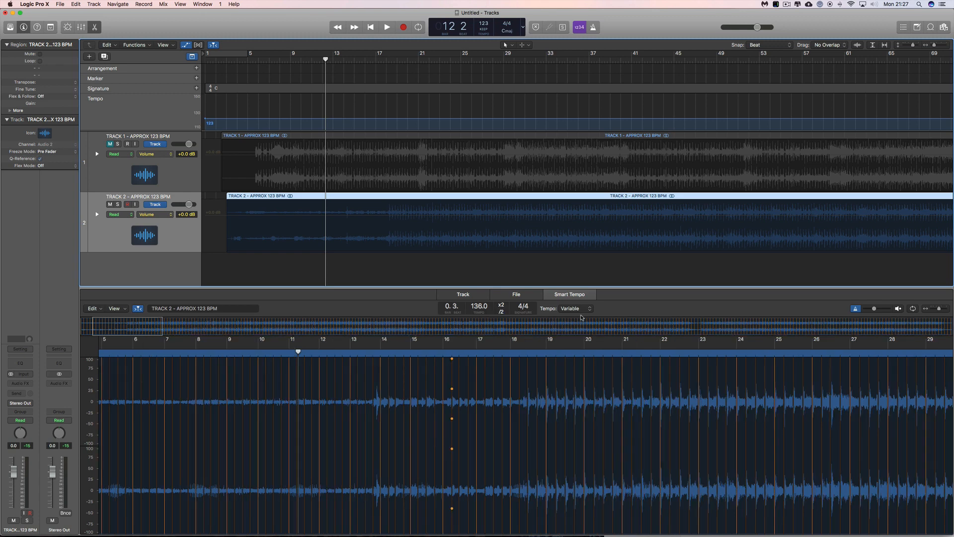
Step: Audition TRACK 2 from the bar 72 downbeat marker in the Smart Tempo editor
scroll(644, 367, right, 10)
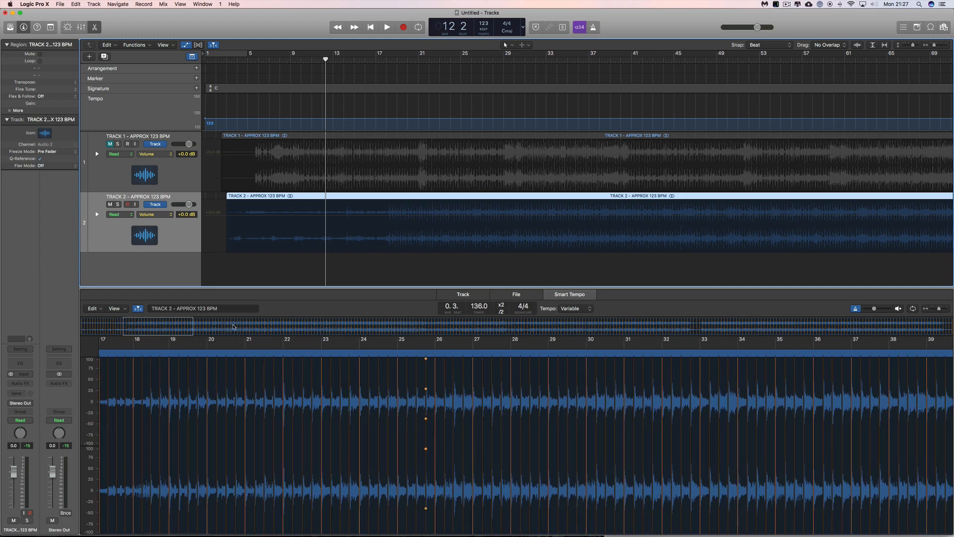
drag(187, 329, 321, 364)
drag(874, 309, 874, 310)
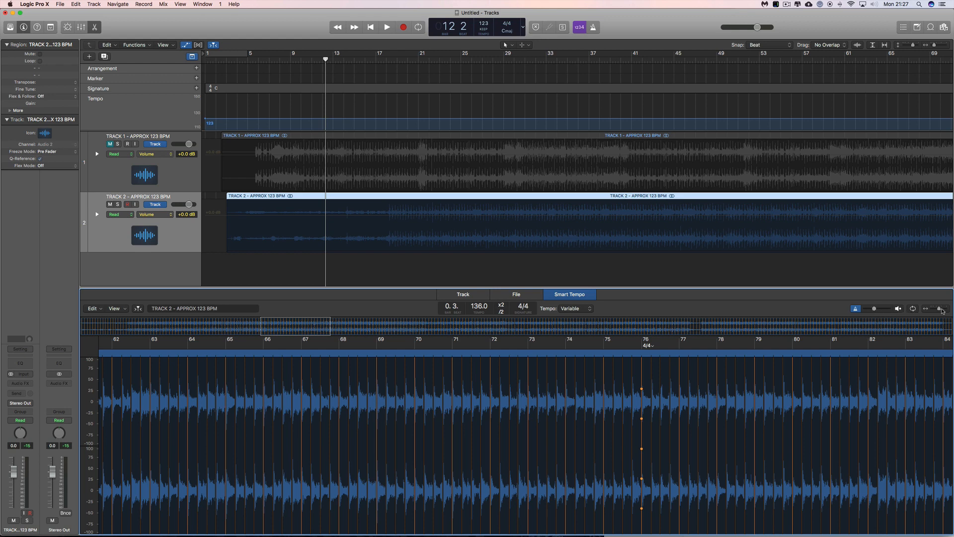
drag(939, 310, 941, 309)
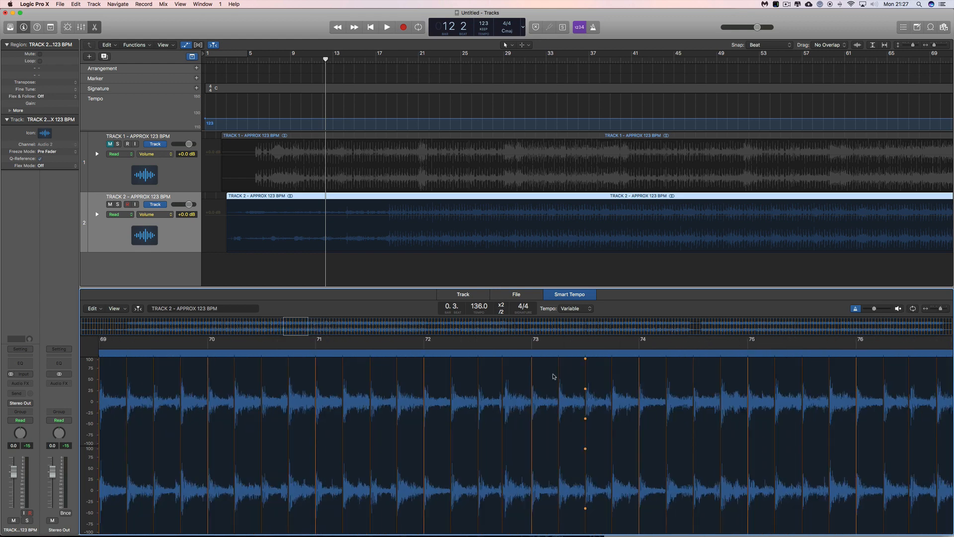
click(425, 355)
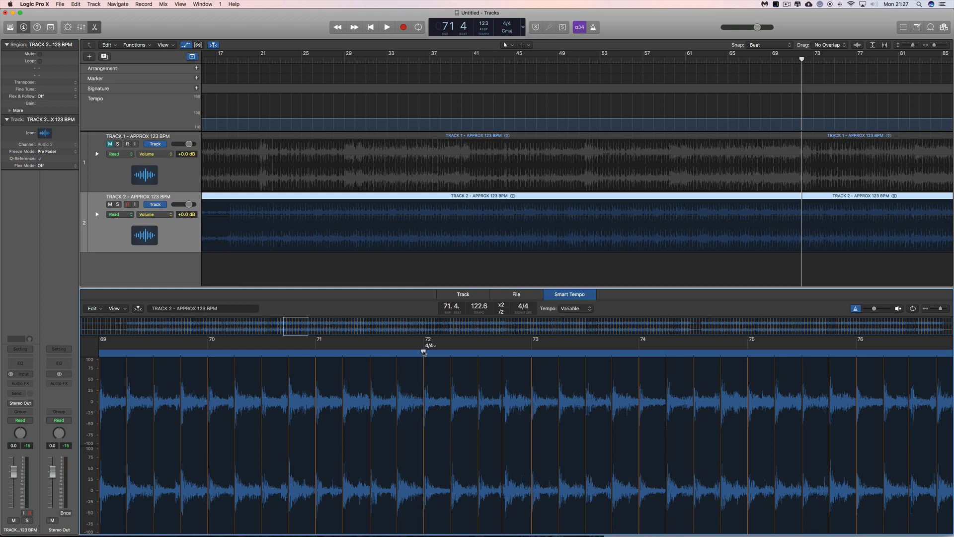
click(898, 309)
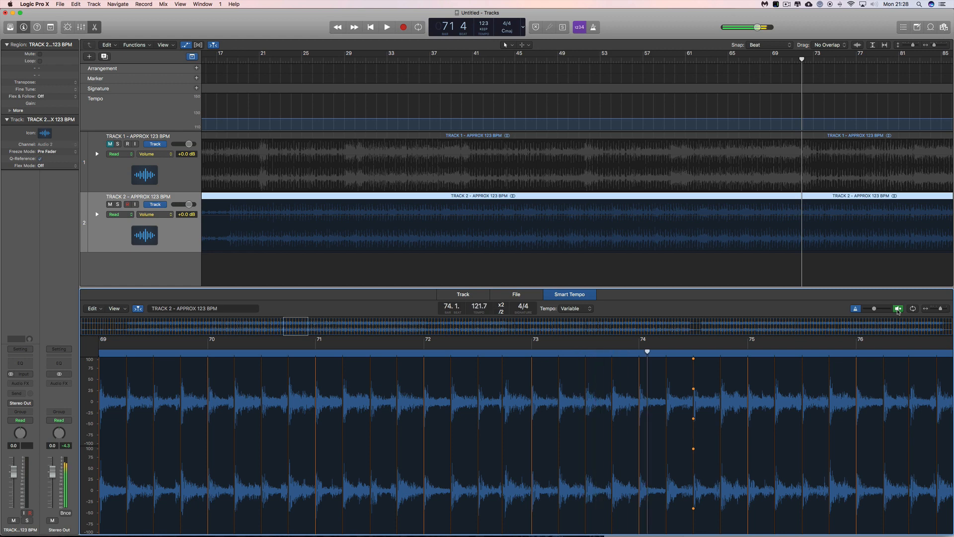
Step: Audition TRACK 2 from different beat markers between bars 70 and 72 in the Smart Tempo editor to locate the true downbeat
click(477, 355)
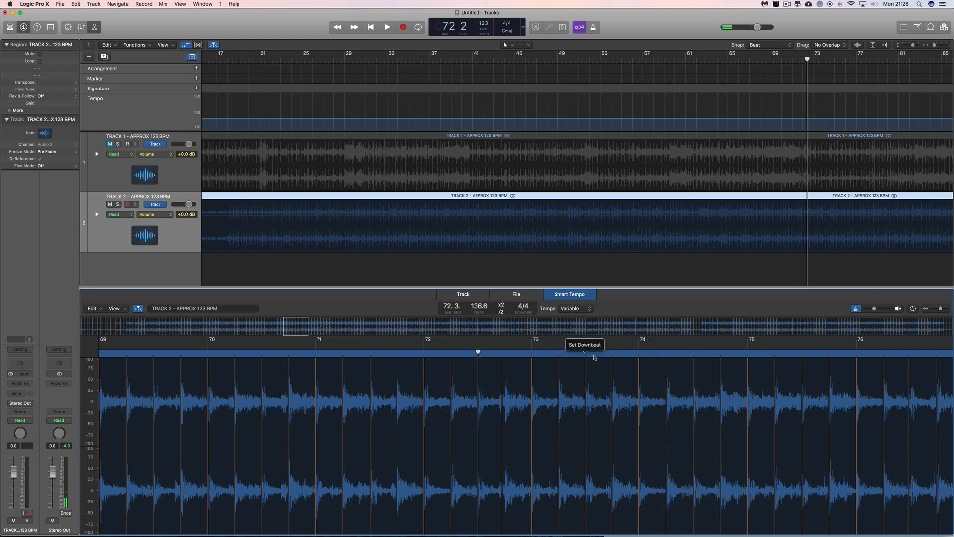
click(898, 308)
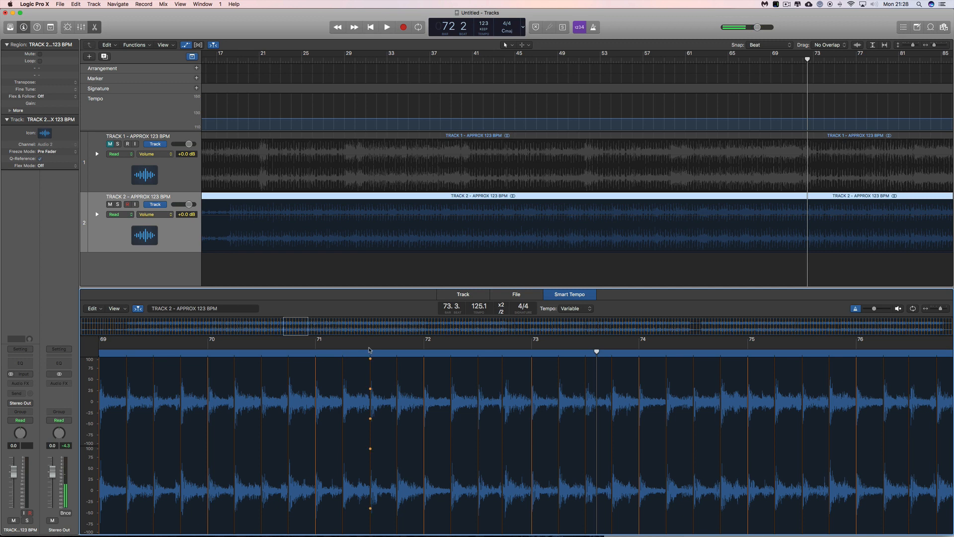
click(316, 354)
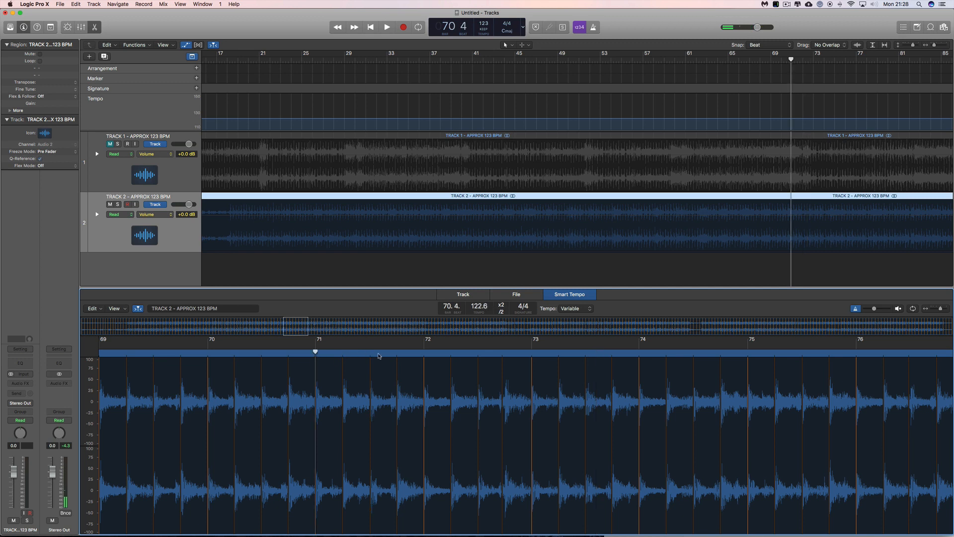
click(898, 309)
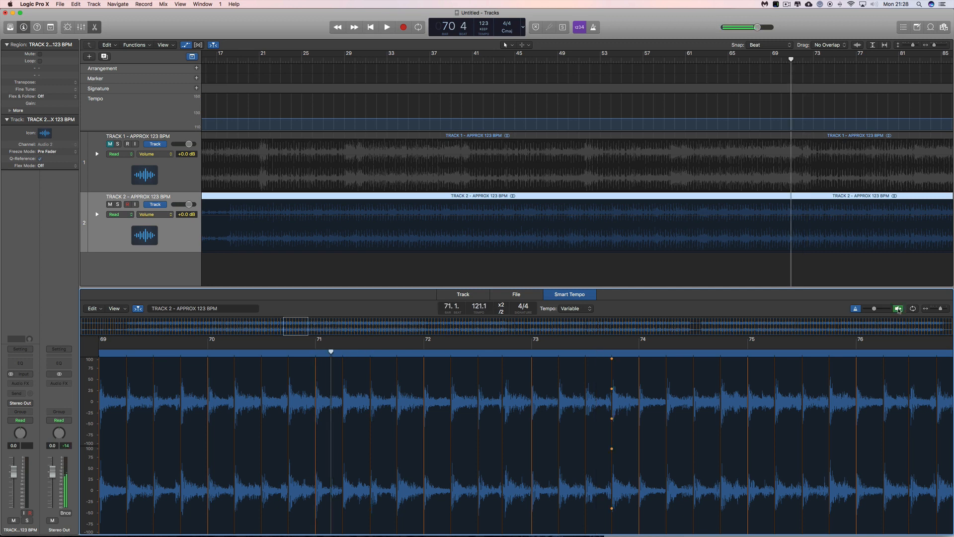
click(287, 355)
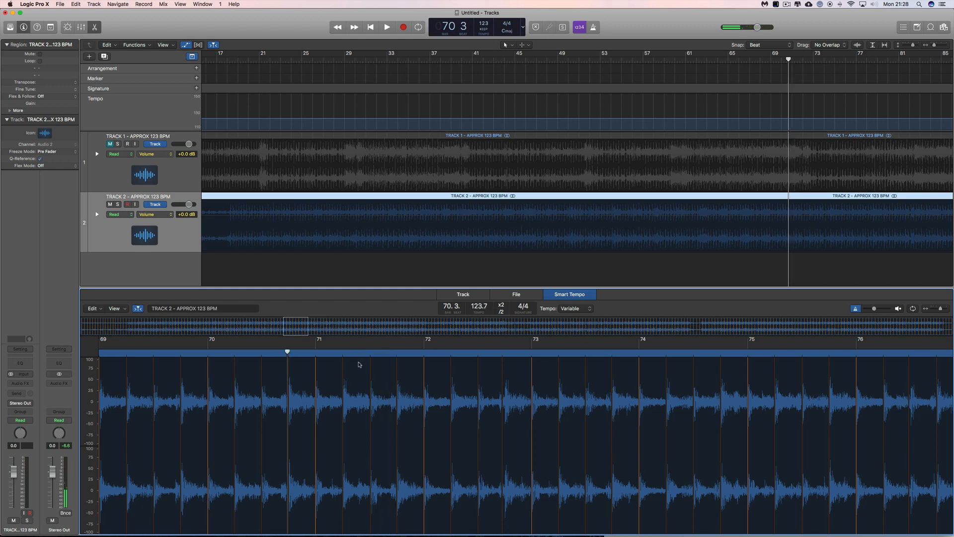
click(898, 309)
click(898, 309)
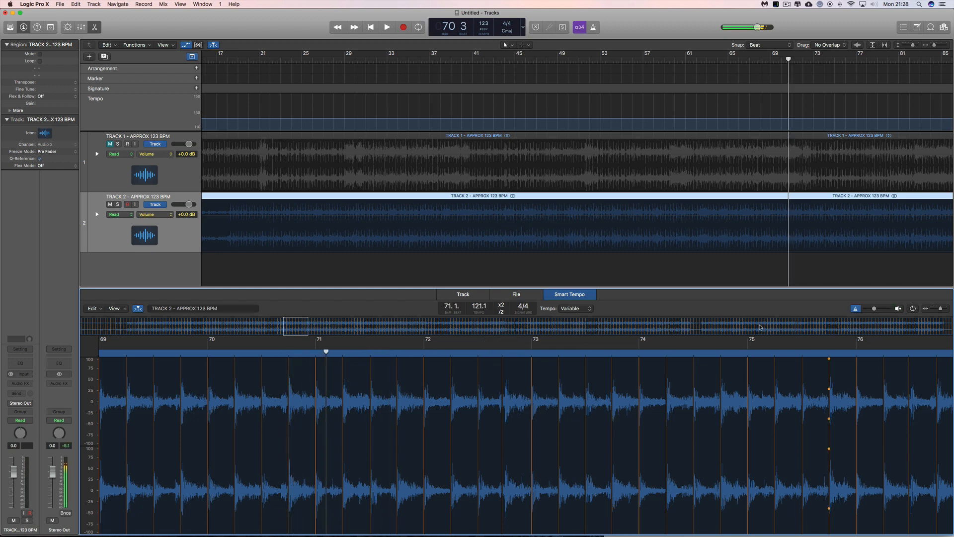
Step: Set the TRACK 2 downbeat on the third beat of bar 70 and audition the file with the shifted bars
click(262, 354)
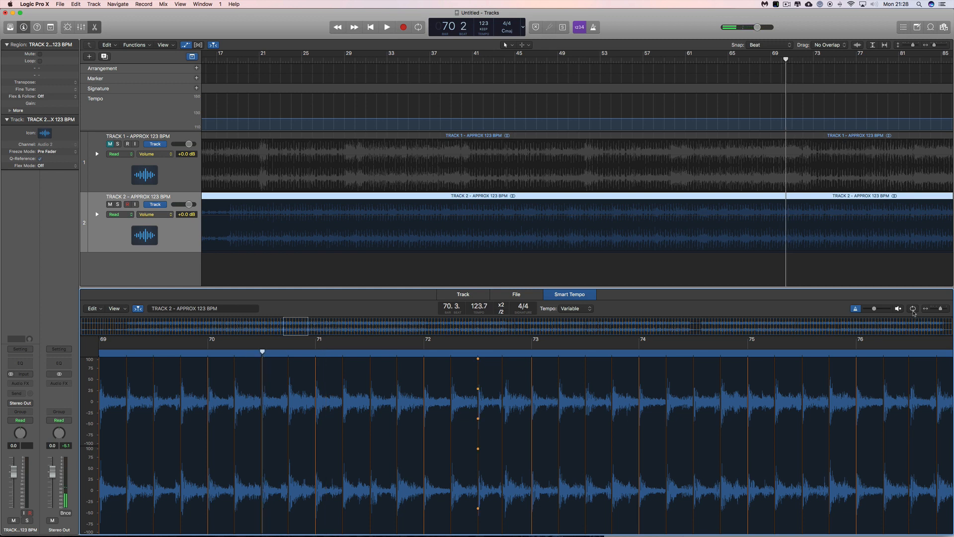
click(898, 310)
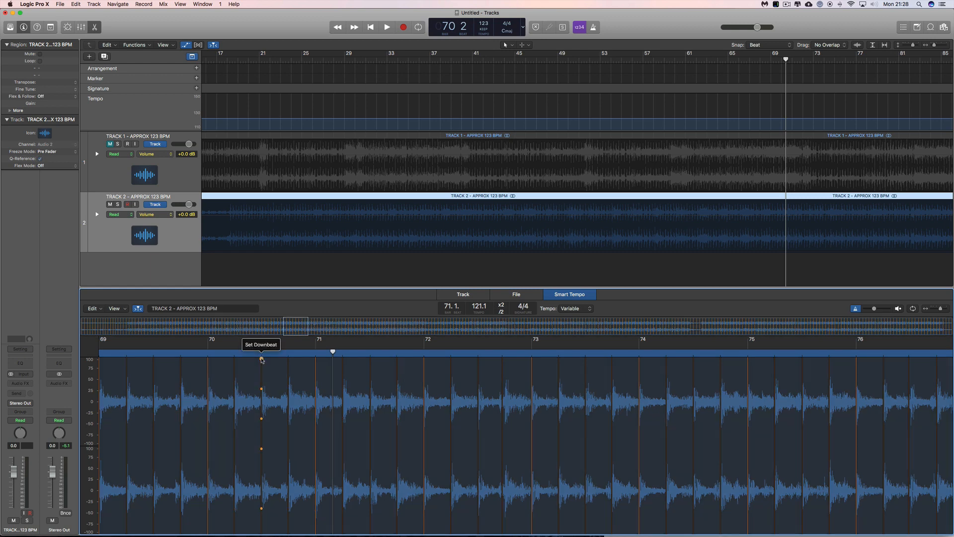
click(262, 359)
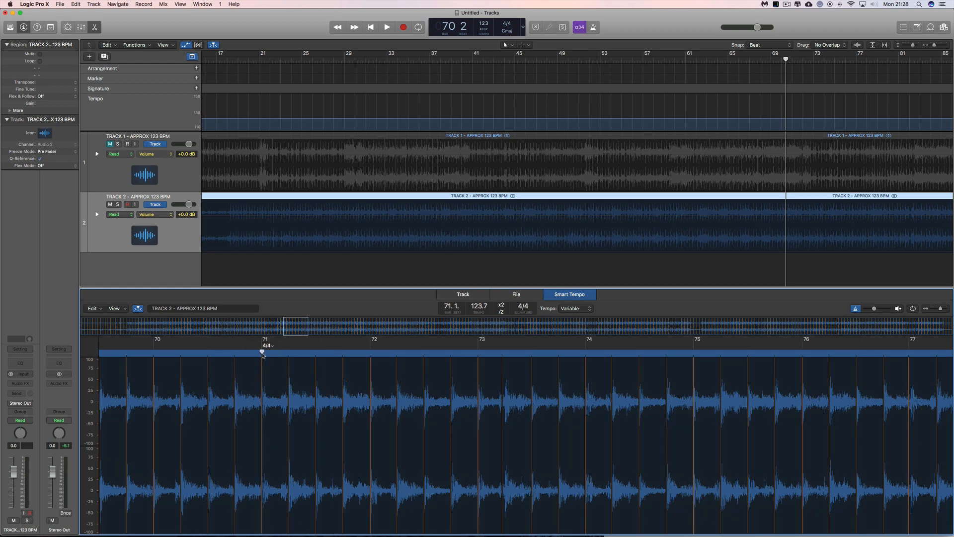
click(898, 308)
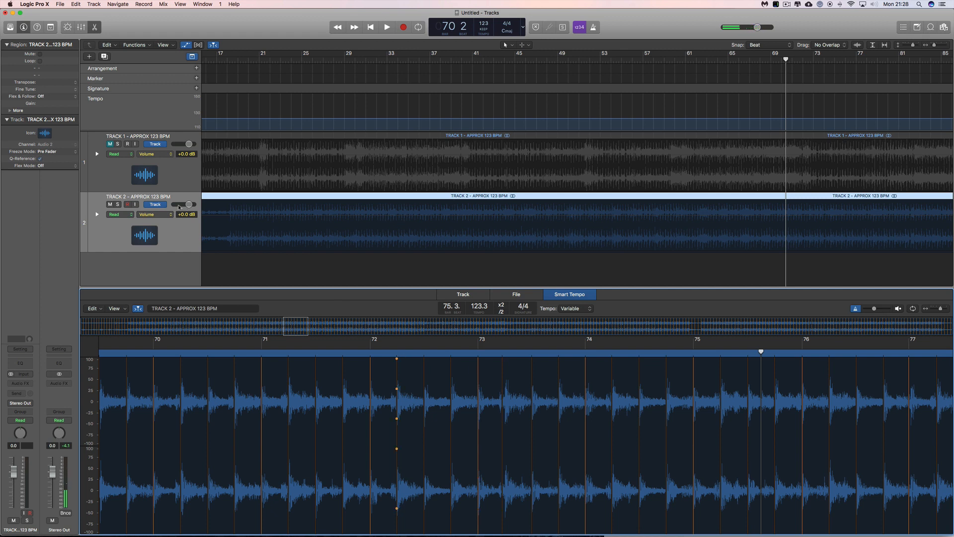
Step: Set Flex & Follow of the TRACK 2 region to On + Align Bars
scroll(219, 206, left, 8)
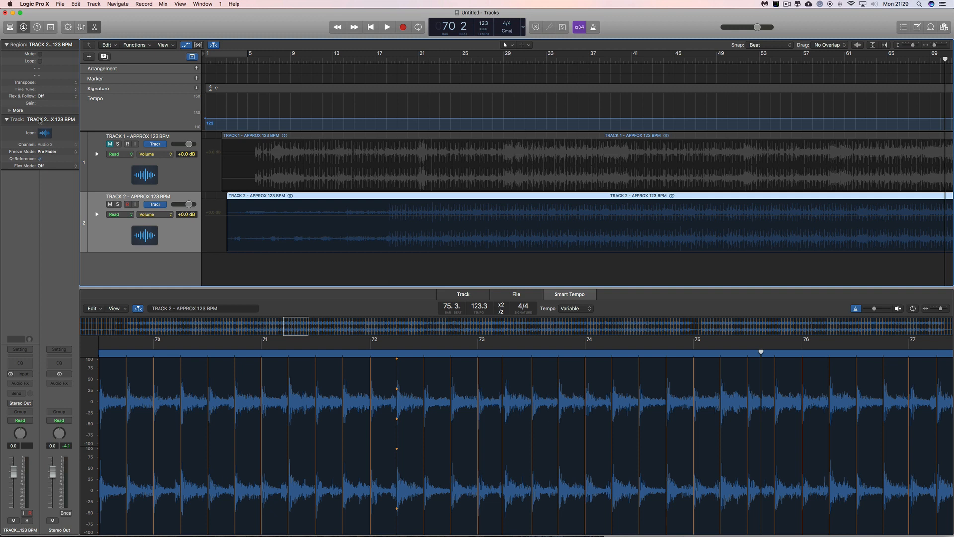
click(41, 97)
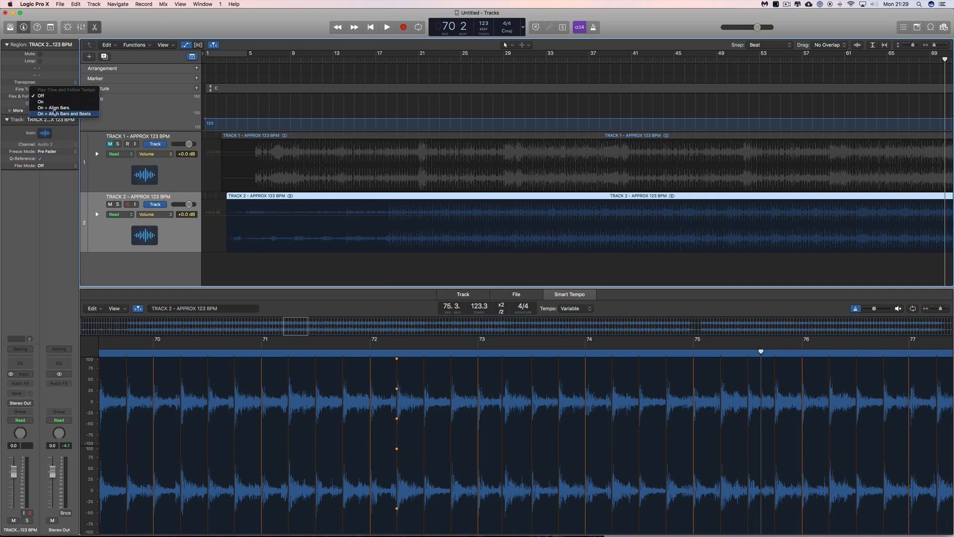
click(56, 107)
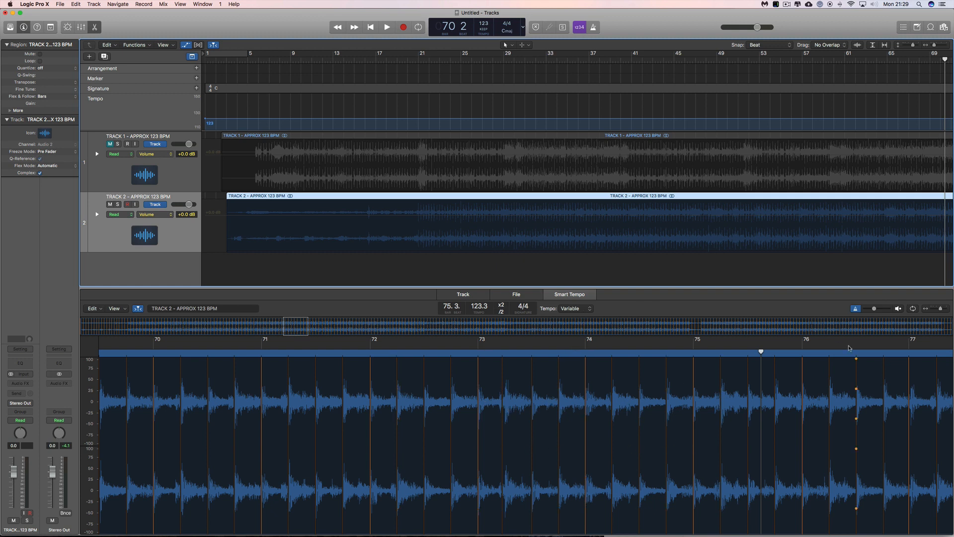
Step: Look over the TRACK 2 beat markers around bar 73 and close the Smart Tempo editor
scroll(909, 324, left, 2)
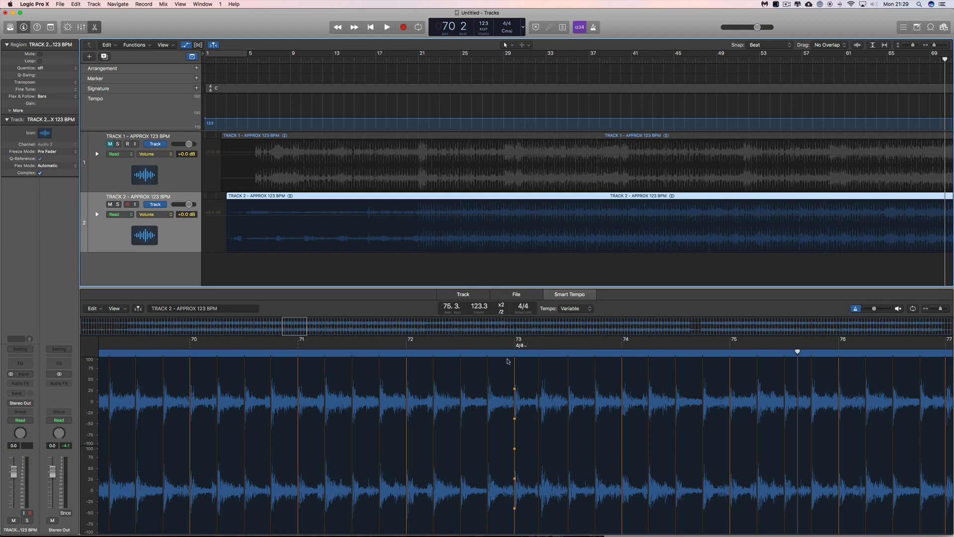
click(947, 309)
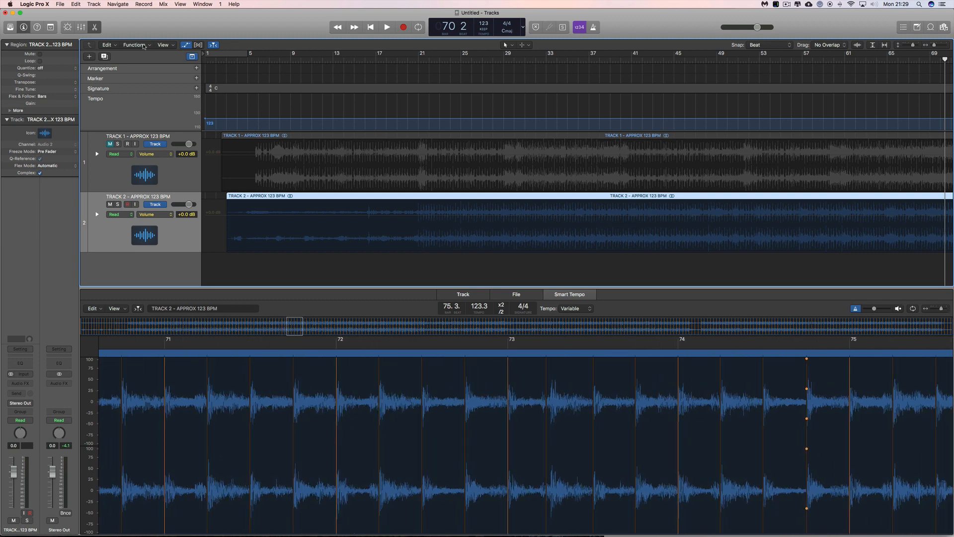
click(94, 27)
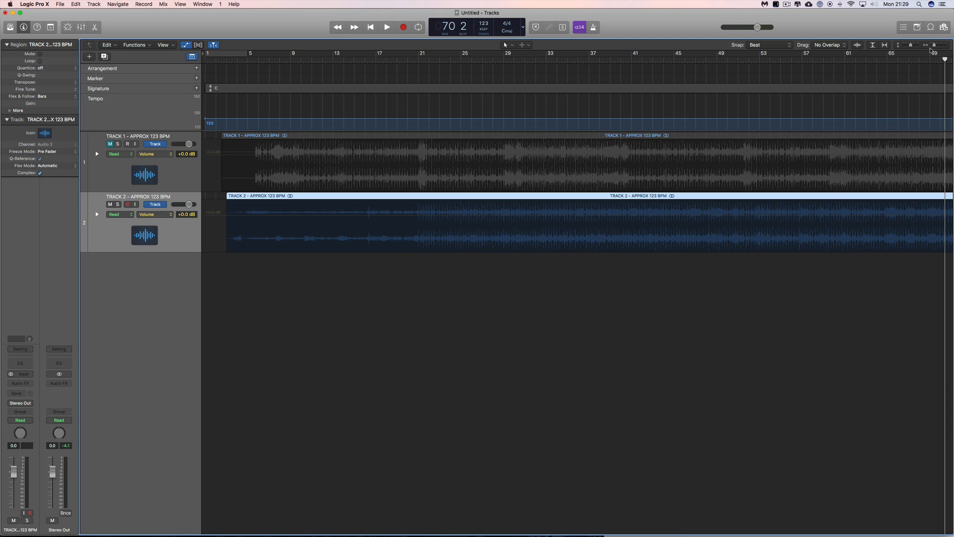
Step: Enlarge the TRACK 2 lane and compare its waveform peaks with the project's bar grid in the Tracks area
drag(934, 45, 937, 45)
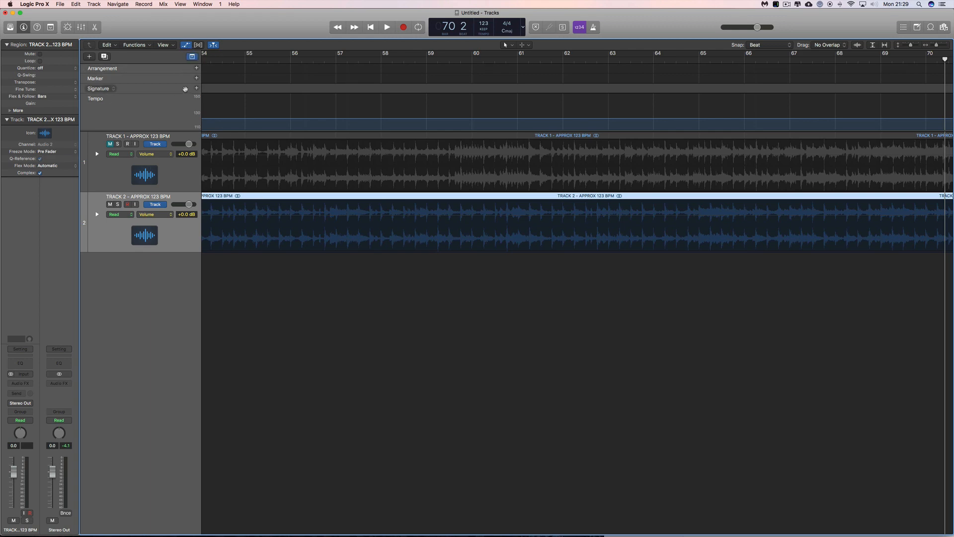
click(185, 45)
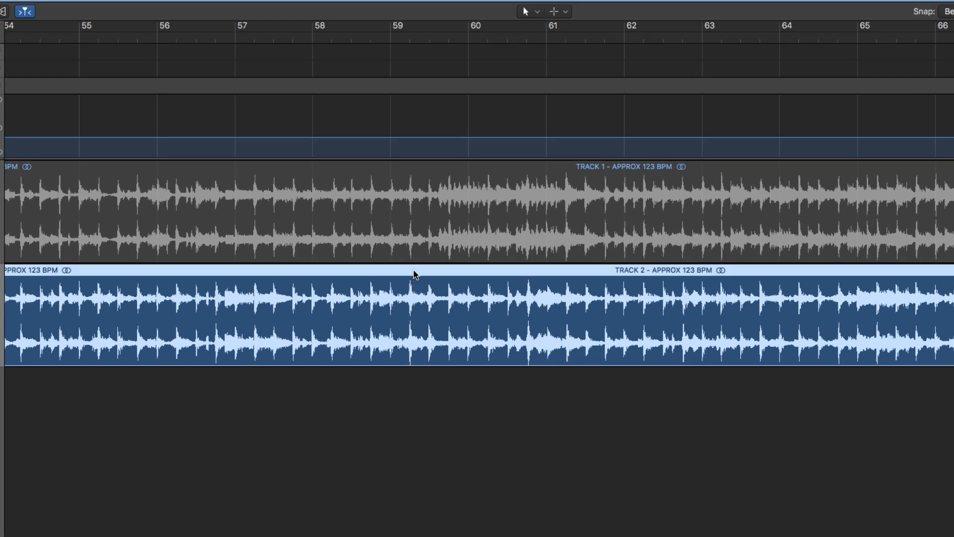
drag(419, 260, 419, 264)
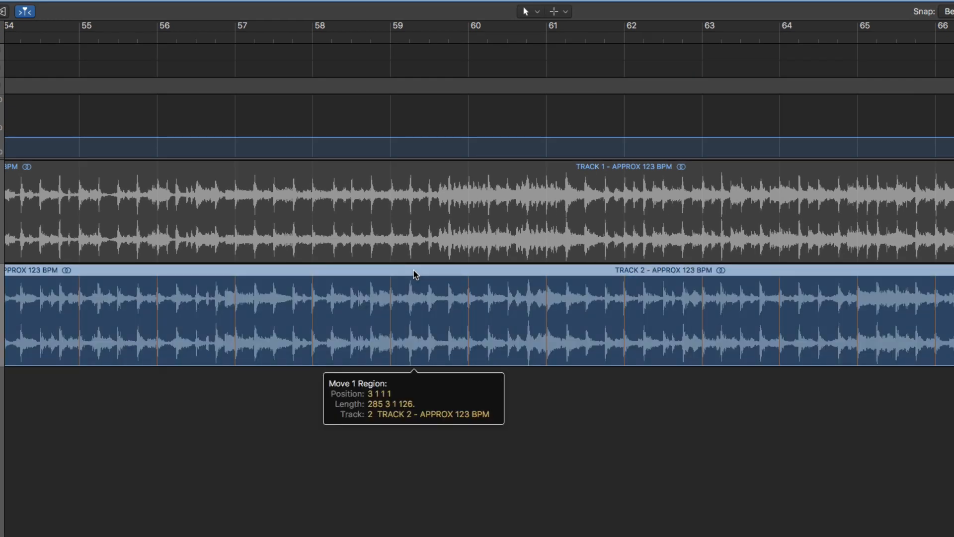
drag(416, 274, 386, 273)
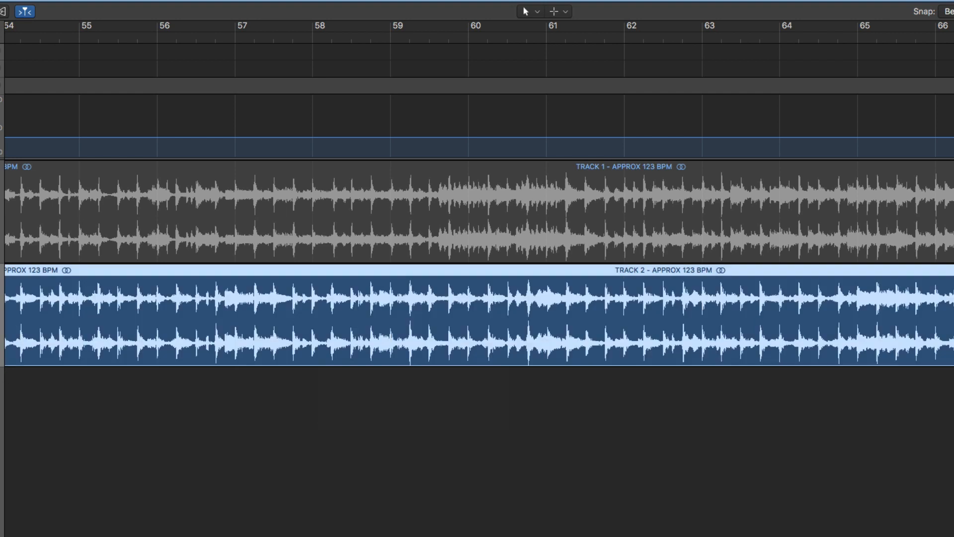
drag(1, 366, 1, 428)
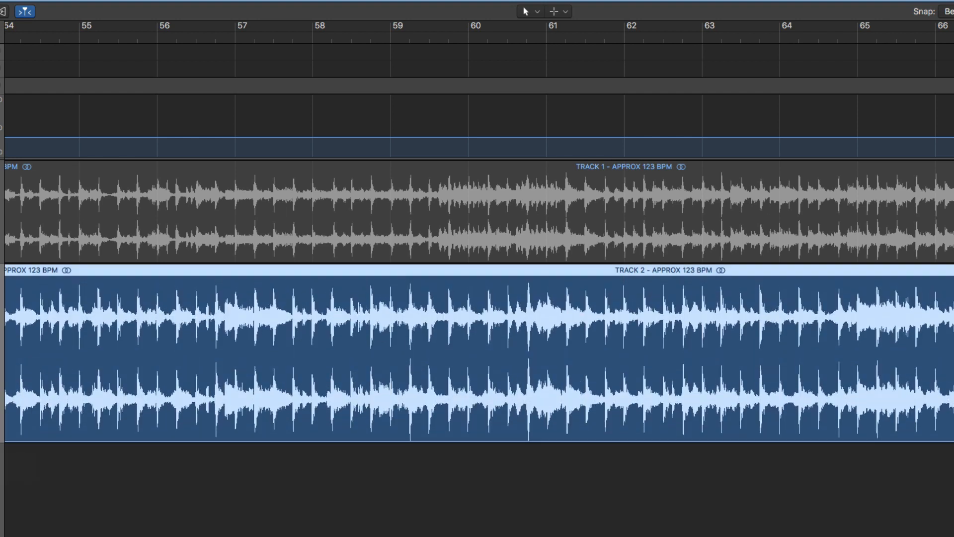
key(super+Right)
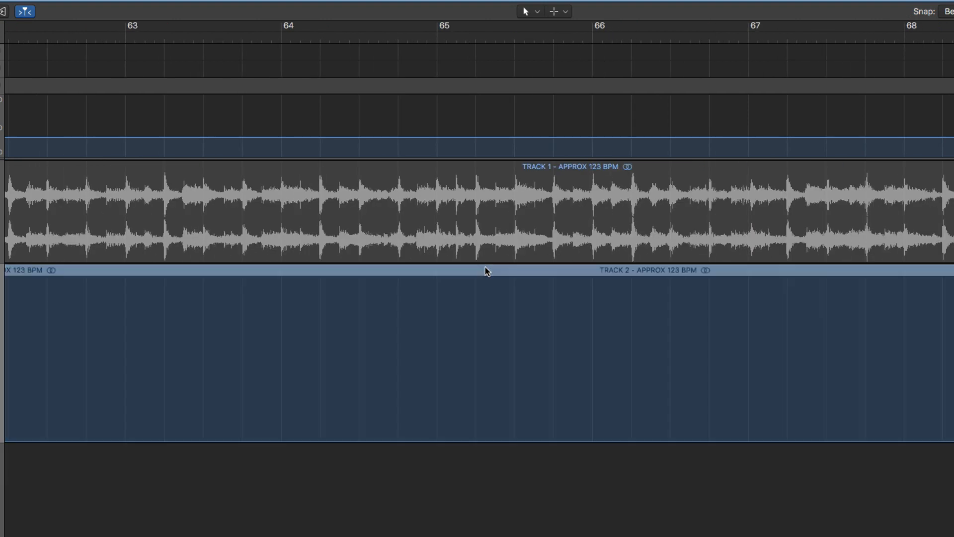
Step: Check the TRACK 2 region's beat markers near bar 65 and play the track from that bar
click(486, 271)
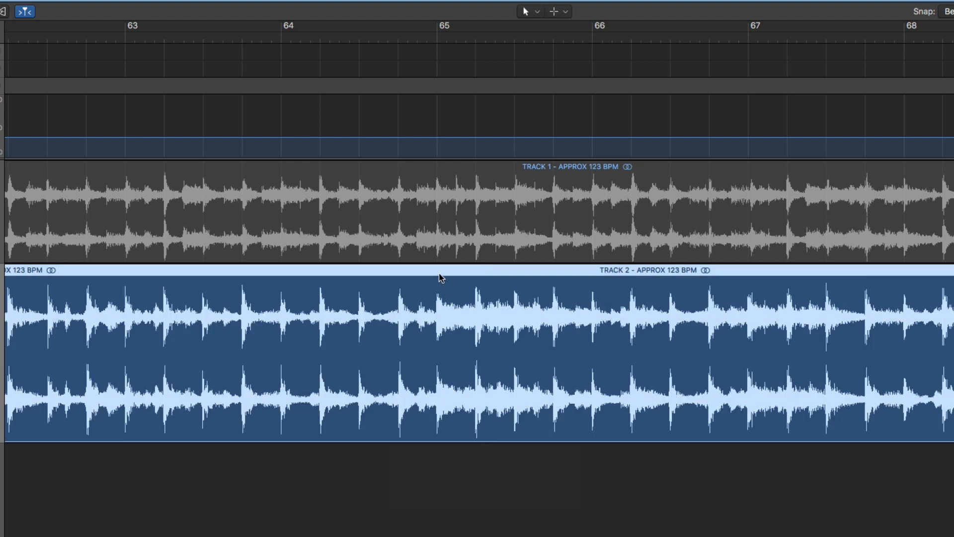
click(442, 277)
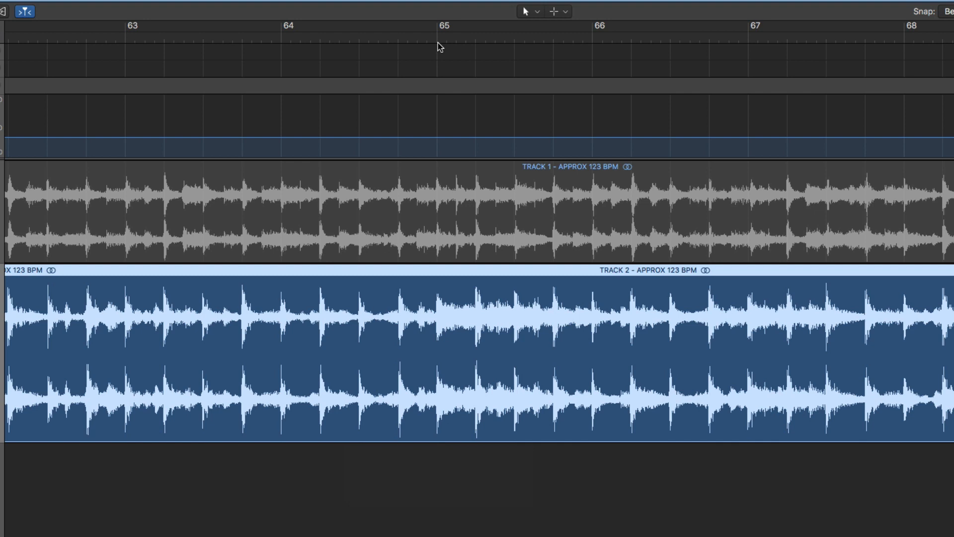
click(438, 39)
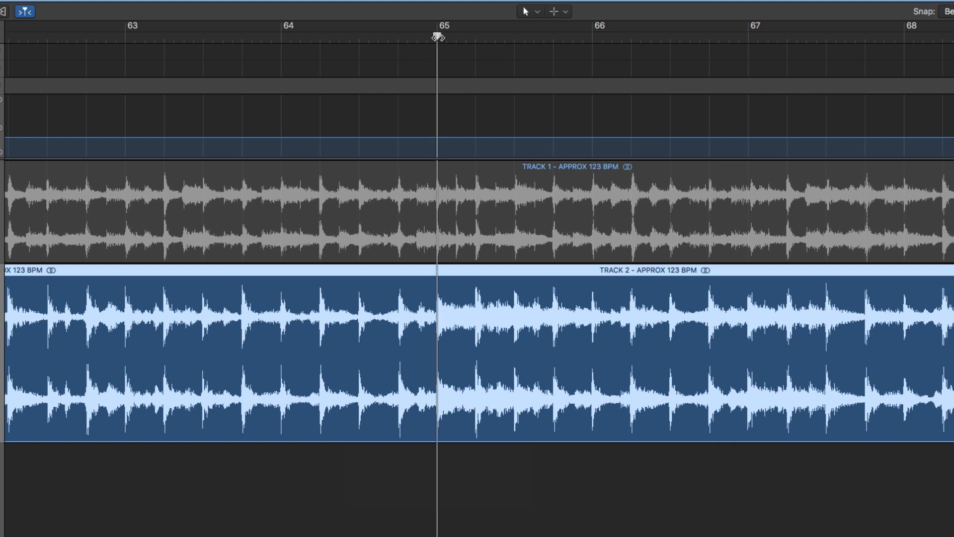
key(space)
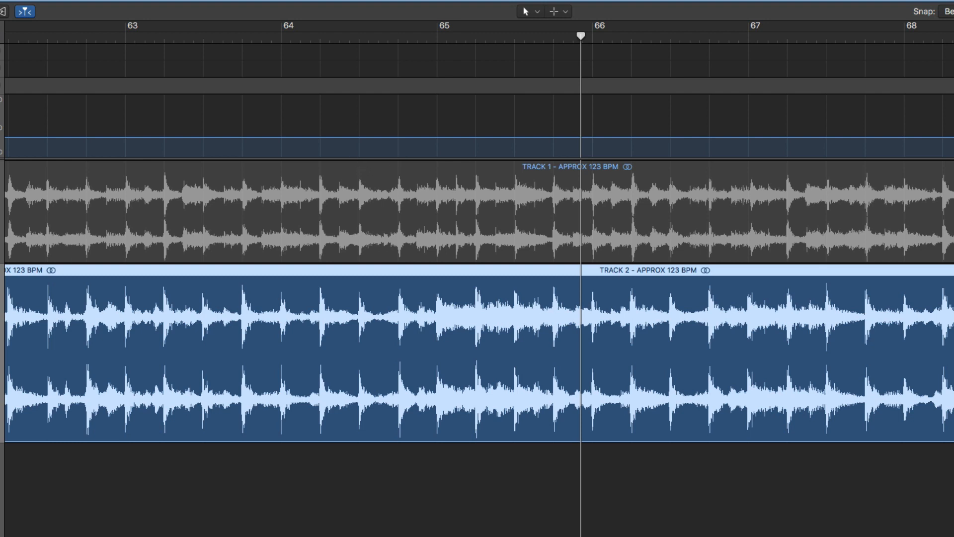
Step: Mute TRACK 2, unmute TRACK 1 and play TRACK 1 from bar 65
key(m)
click(1, 195)
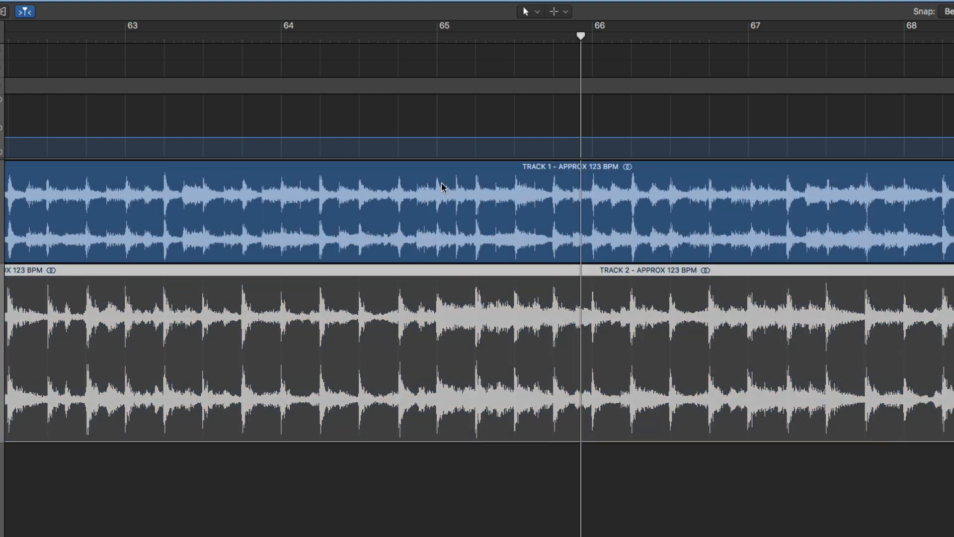
click(532, 177)
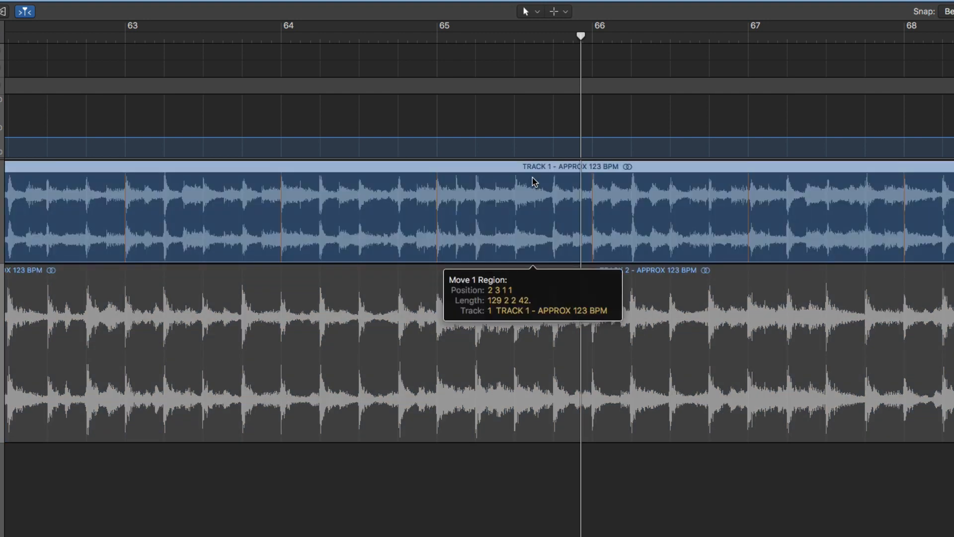
click(436, 39)
key(space)
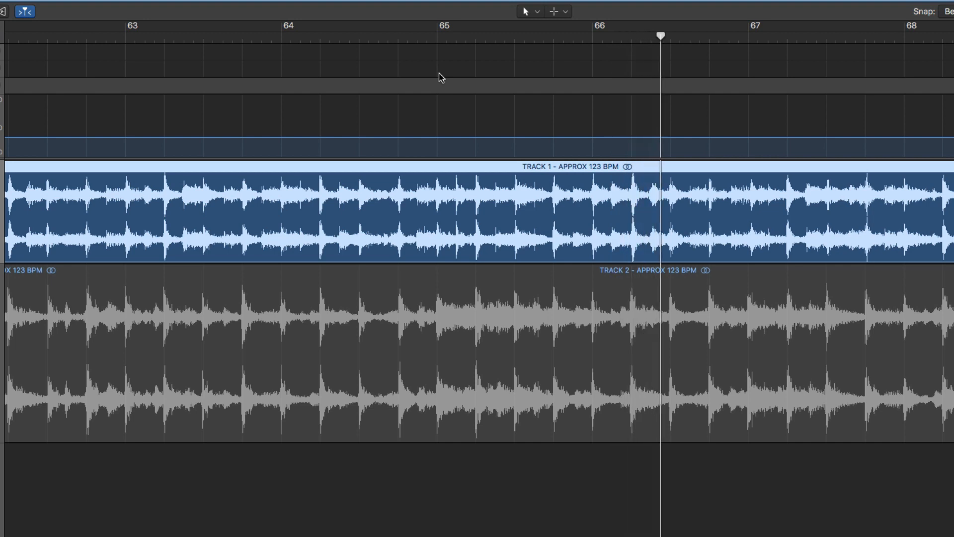
key(space)
Step: Play TRACK 1 from bar 63 to listen for its downbeat
click(128, 62)
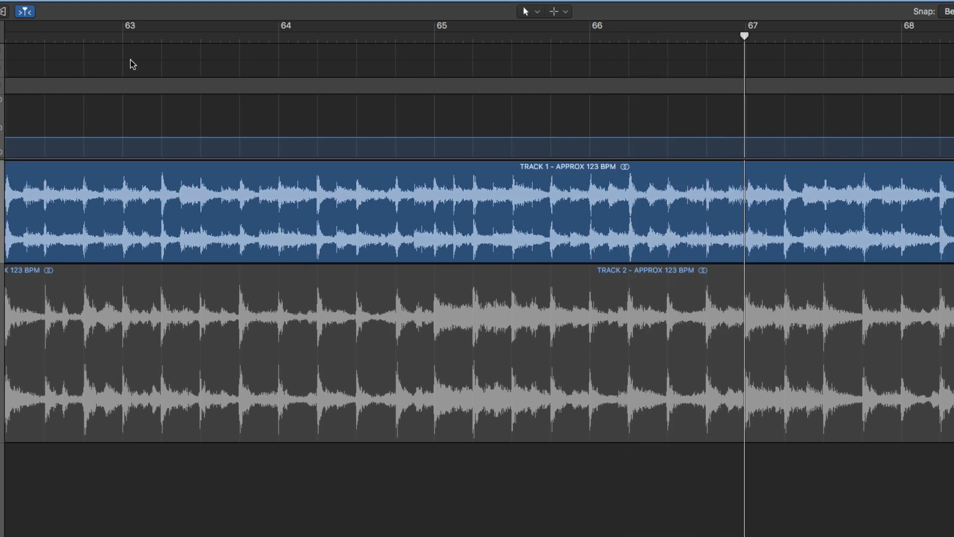
click(123, 37)
key(space)
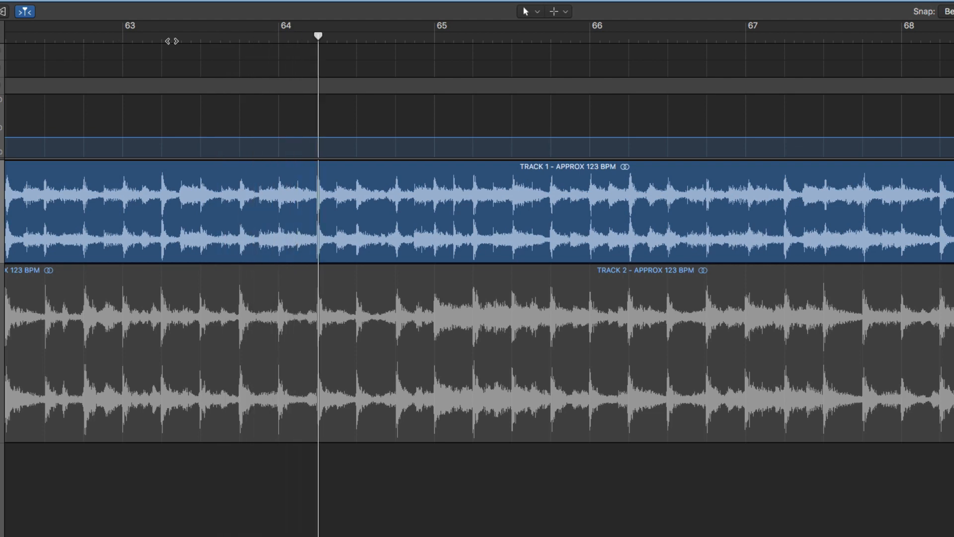
key(space)
Step: Play TRACK 1 from bar 57 and examine the TRACK 2 region at the same bar
scroll(278, 60, left, 10)
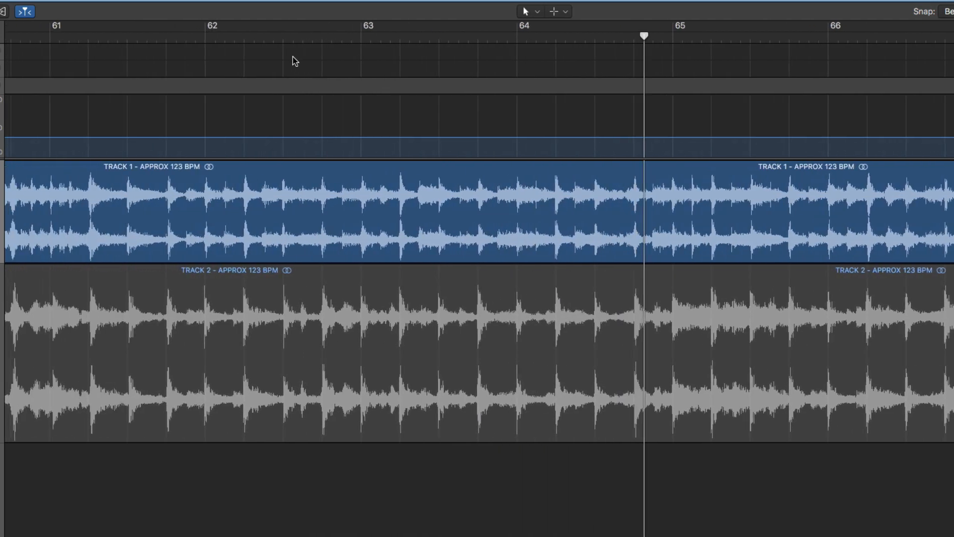
scroll(350, 96, left, 10)
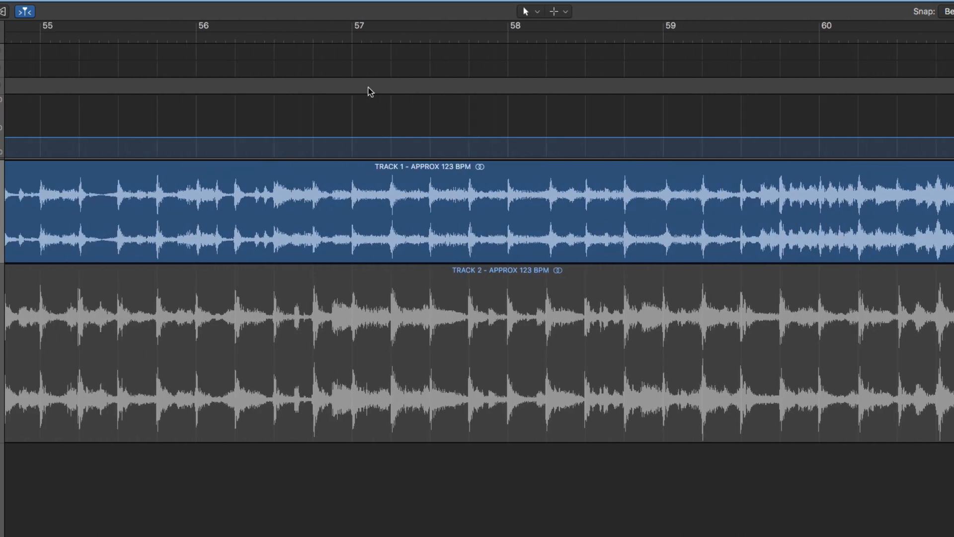
click(352, 38)
key(space)
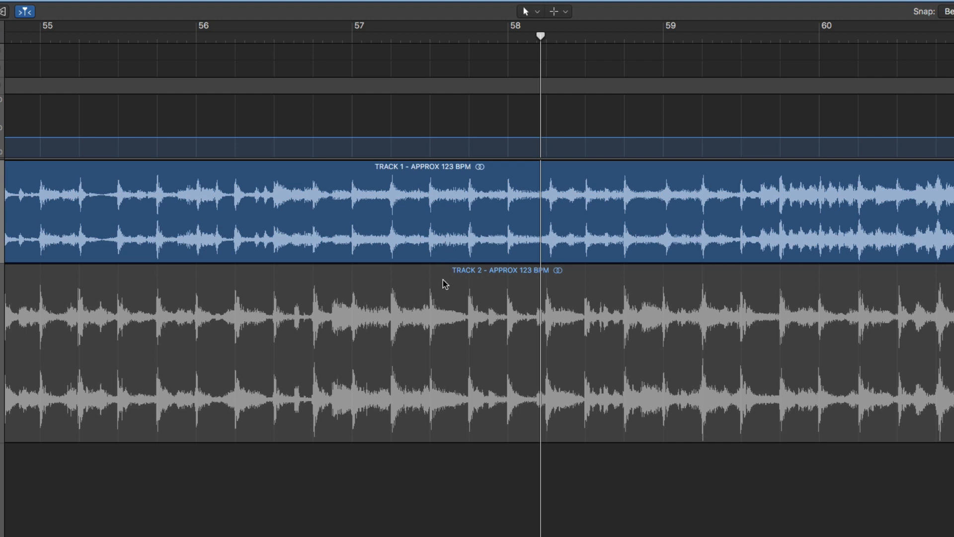
click(450, 293)
click(359, 283)
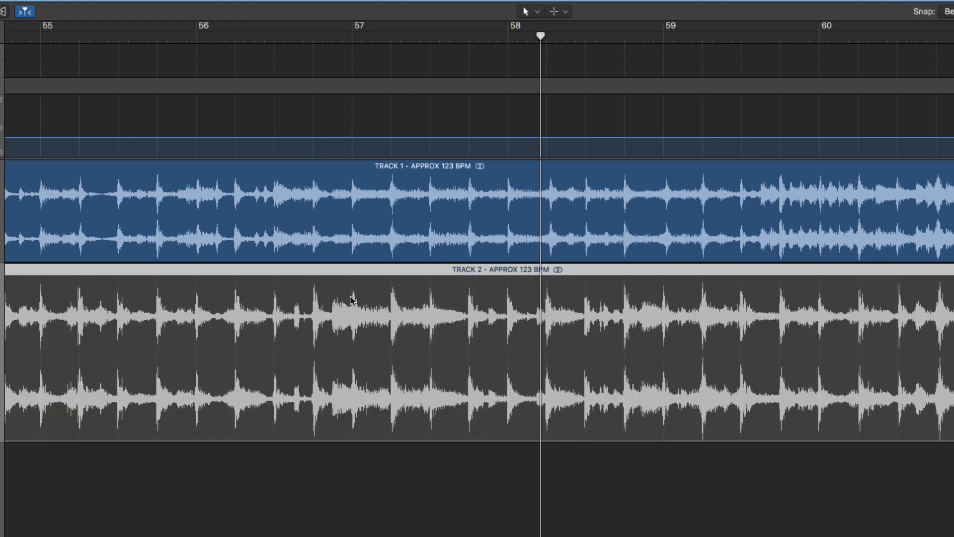
Step: Unmute TRACK 2 and play both tracks together from bar 58 and again from around bar 41
click(359, 222)
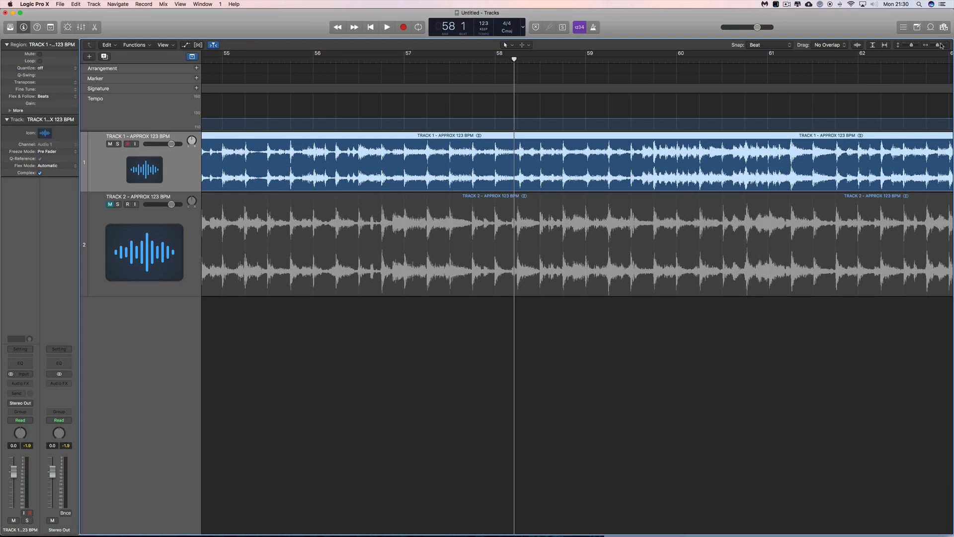
drag(939, 45, 933, 47)
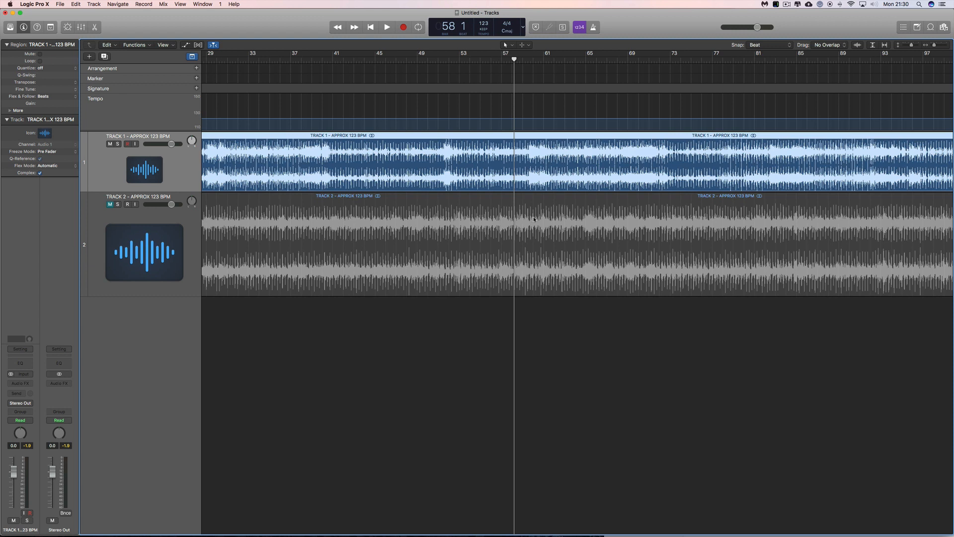
click(111, 205)
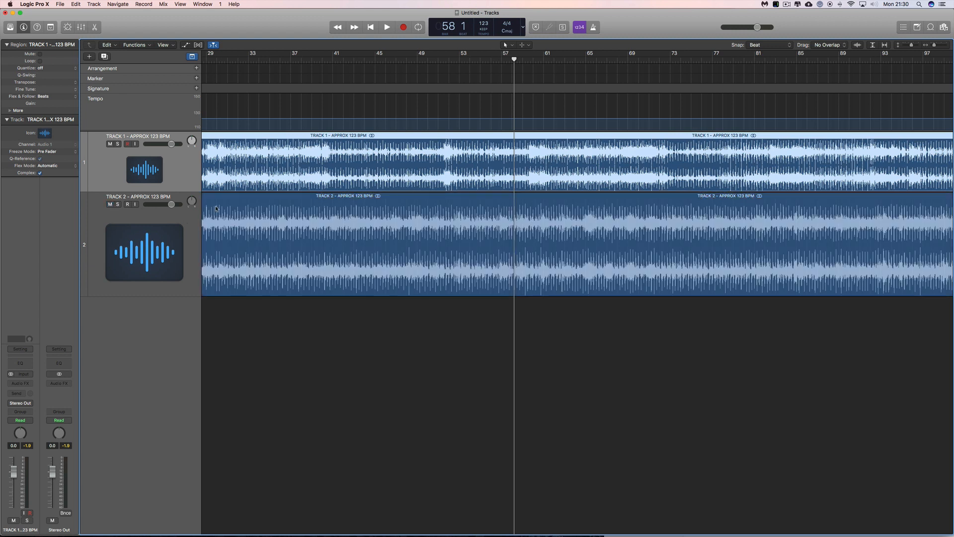
key(space)
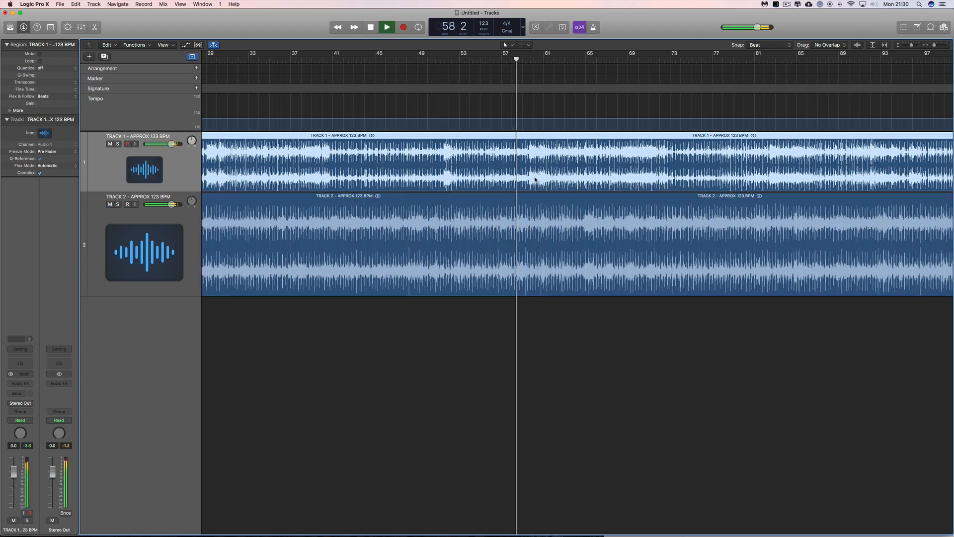
mouse_move(173, 205)
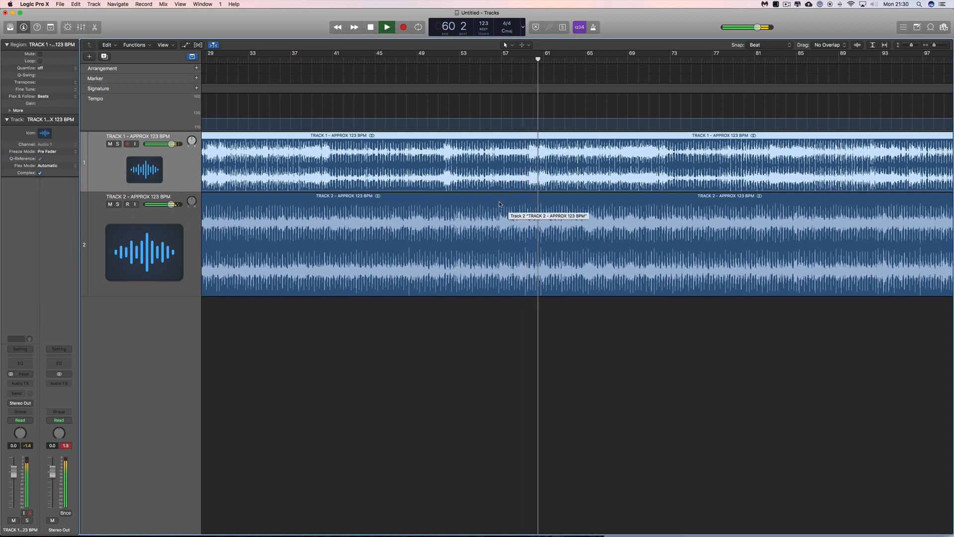
key(space)
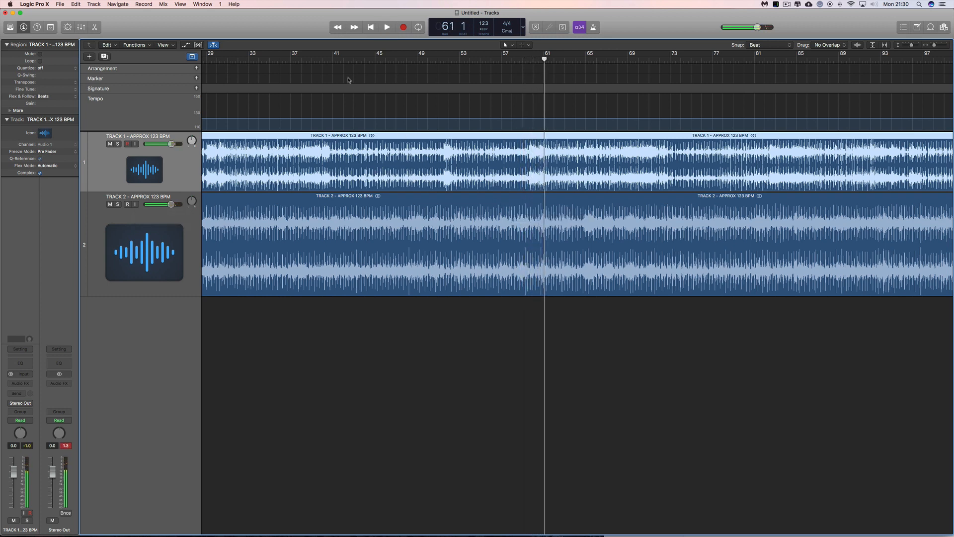
click(333, 57)
key(space)
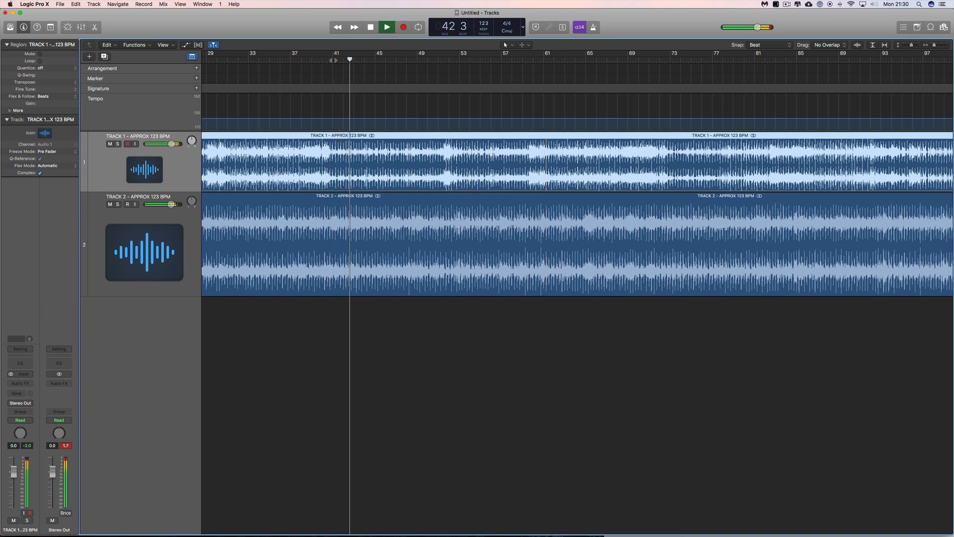
key(space)
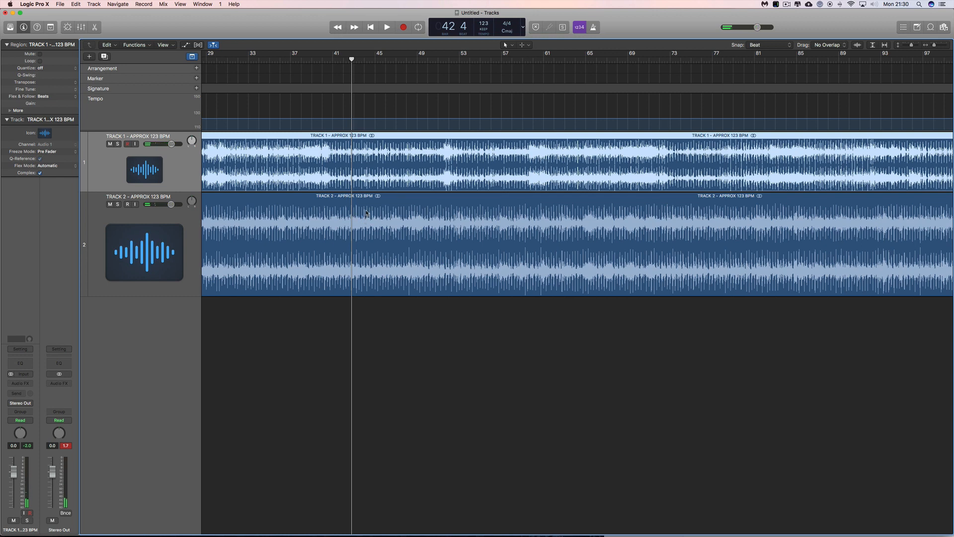
Step: Set snapping to Bar and choose Snap Regions to Absolute Value
drag(936, 46, 933, 46)
click(760, 45)
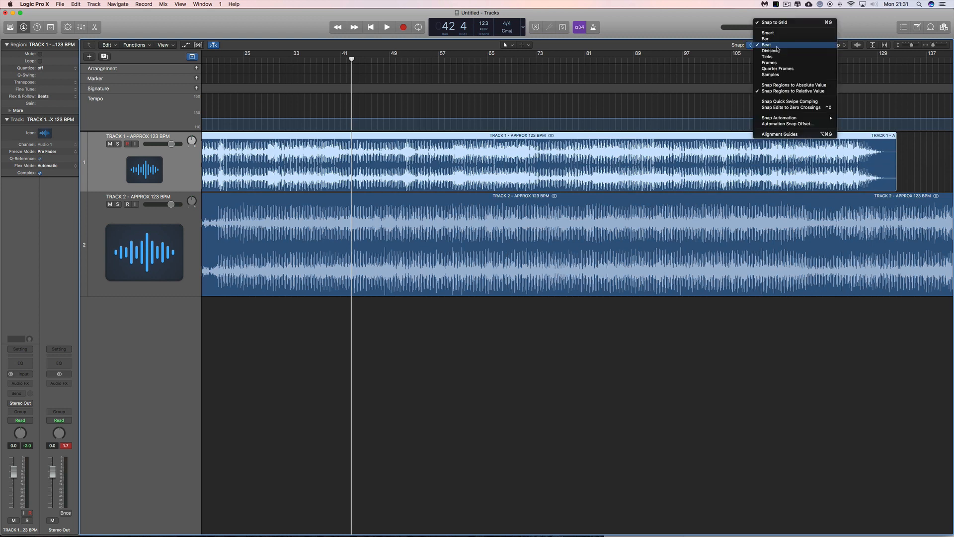
click(772, 40)
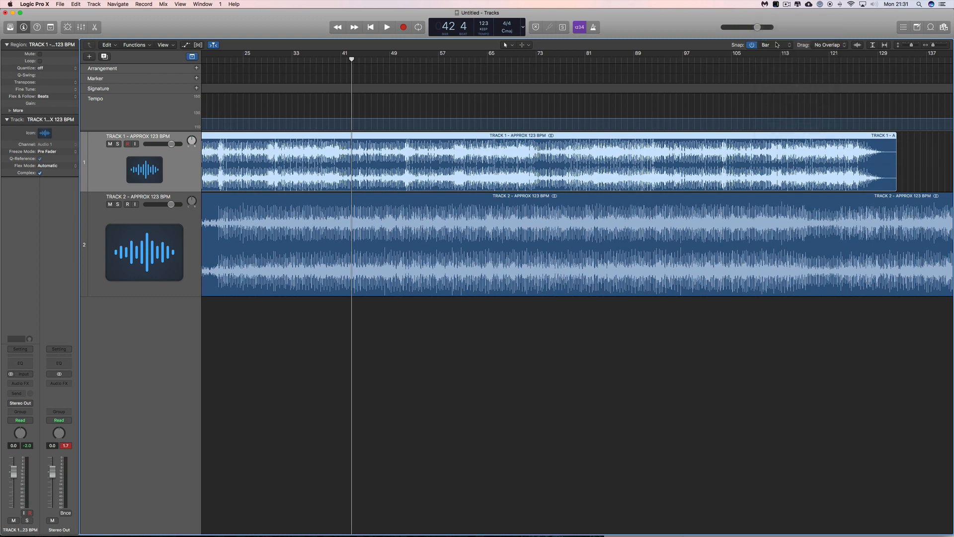
click(771, 45)
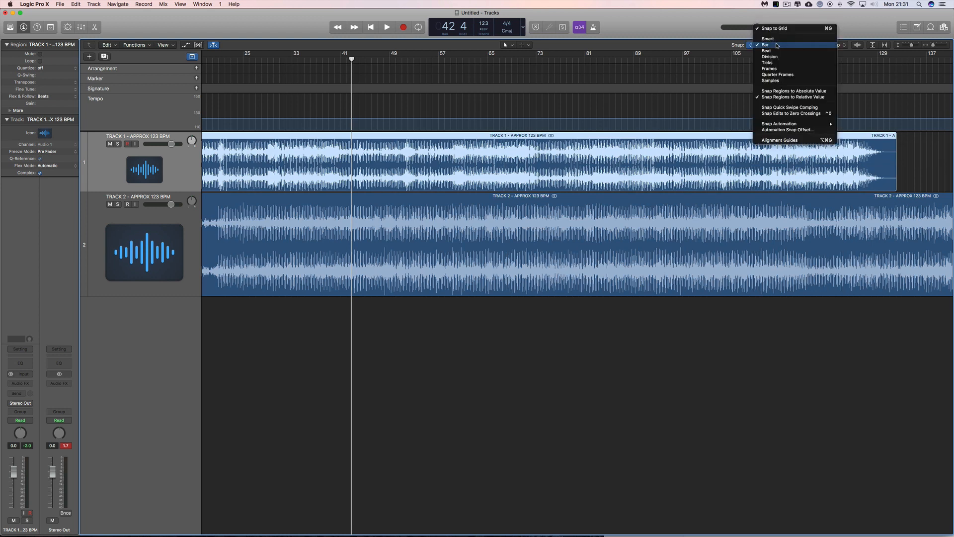
click(791, 91)
Step: Move the TRACK 2 region to start at bar 107, overlapping the end of TRACK 1, and audition the overlap near bar 125
drag(337, 205, 866, 209)
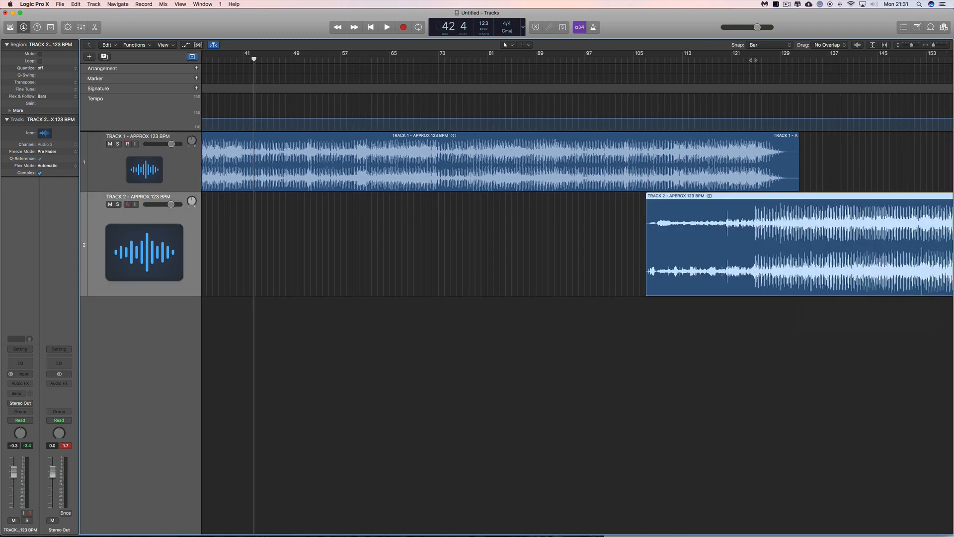
click(753, 60)
key(space)
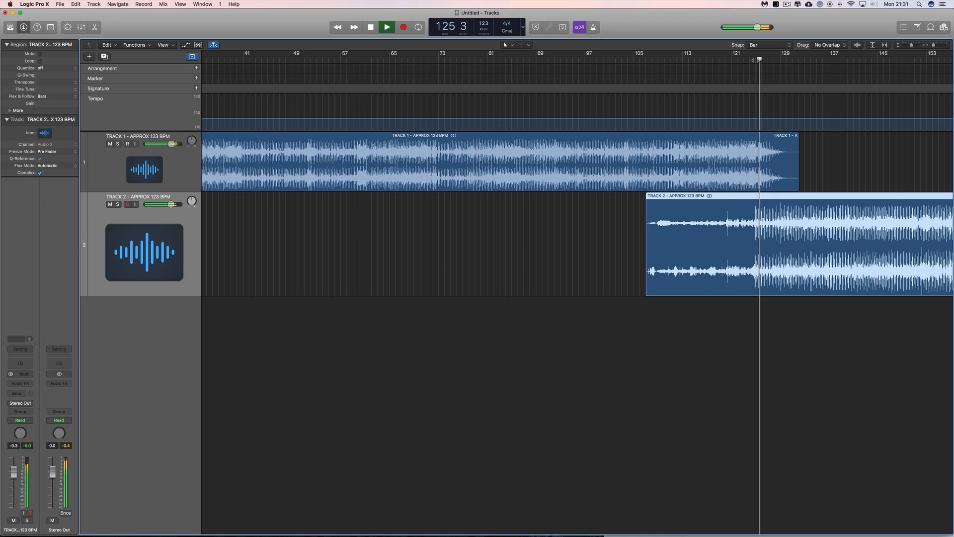
key(space)
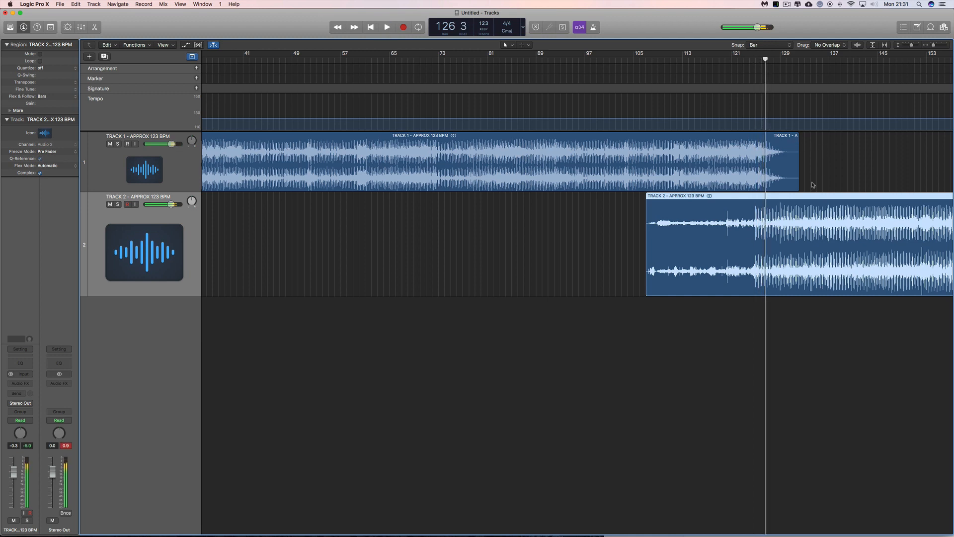
drag(792, 197, 802, 196)
Step: With the Fade tool, fade TRACK 1 out from about bar 104 and fade TRACK 2 in until about bar 134
key(t)
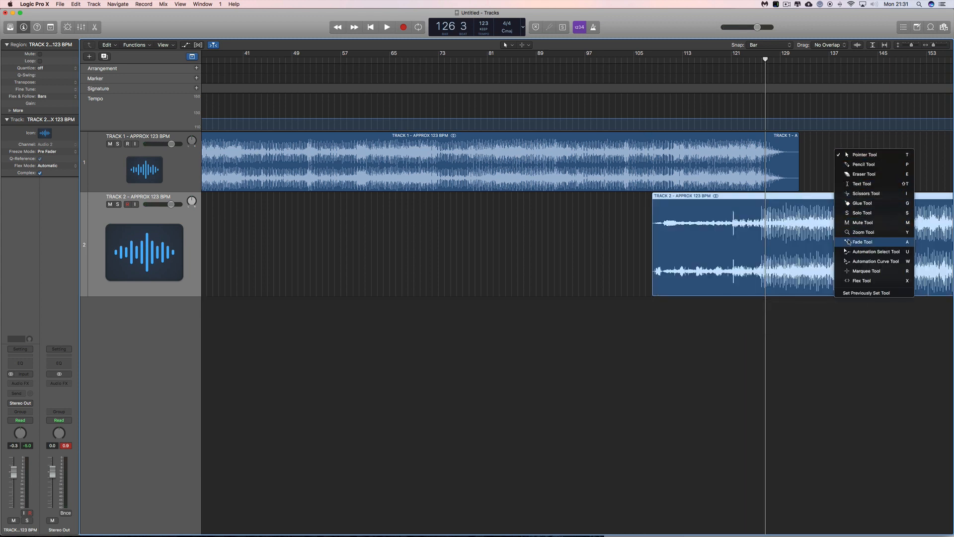
key(Escape)
drag(798, 144, 632, 141)
drag(654, 204, 815, 201)
key(t)
click(831, 166)
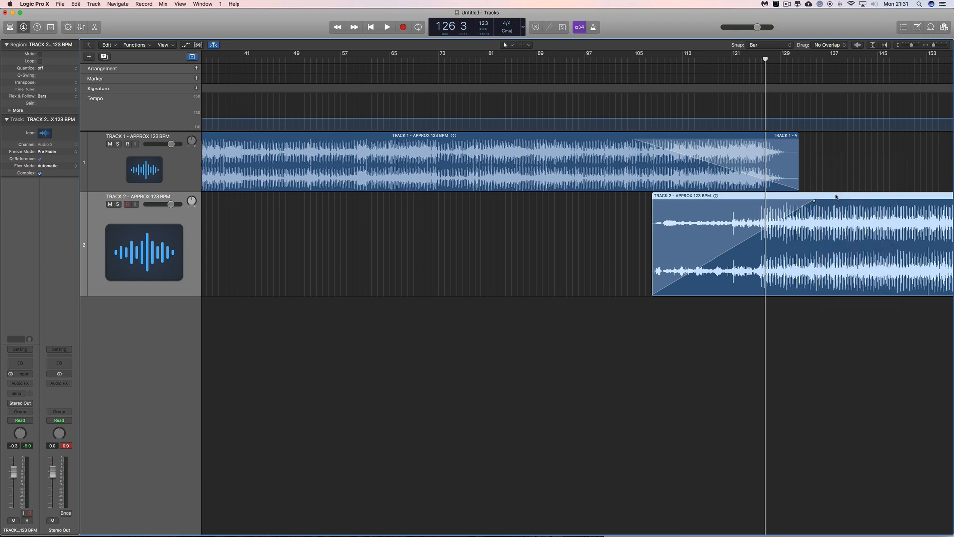
Step: Play the crossfade between the two tracks from about bar 110 and check passages near bars 124 and 128
click(670, 59)
key(space)
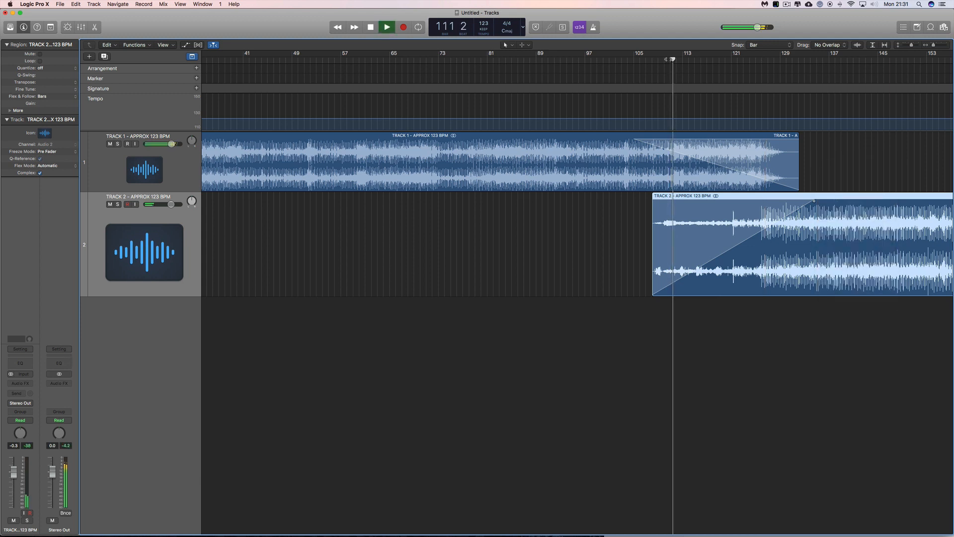
key(space)
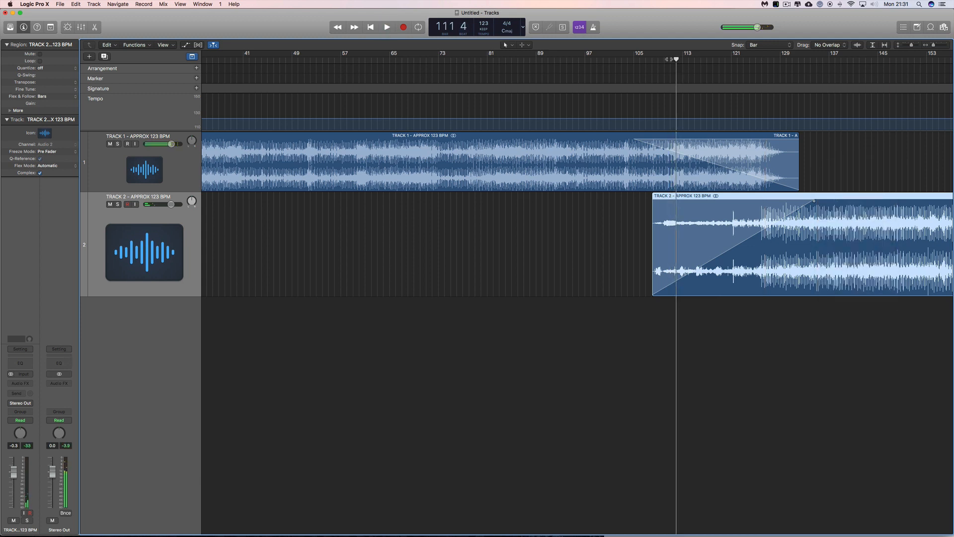
key(space)
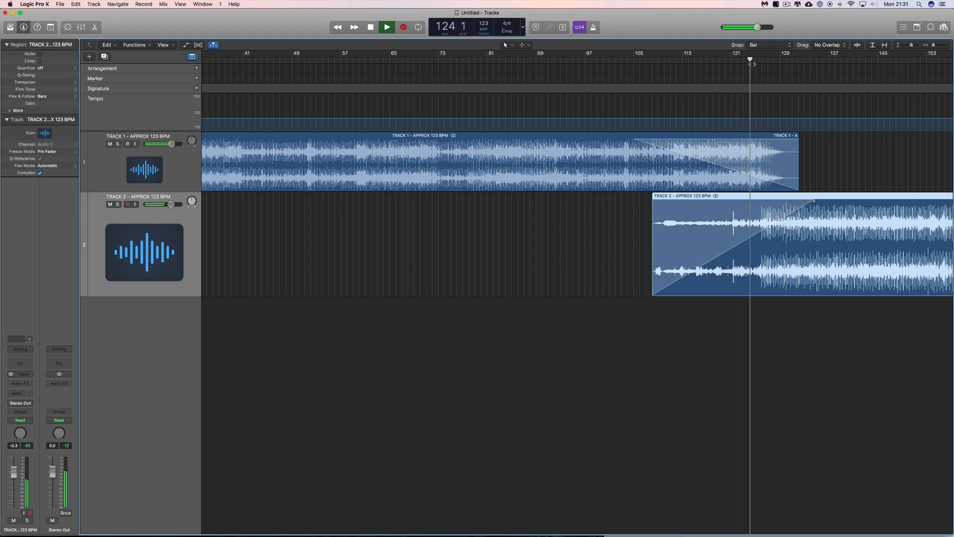
key(space)
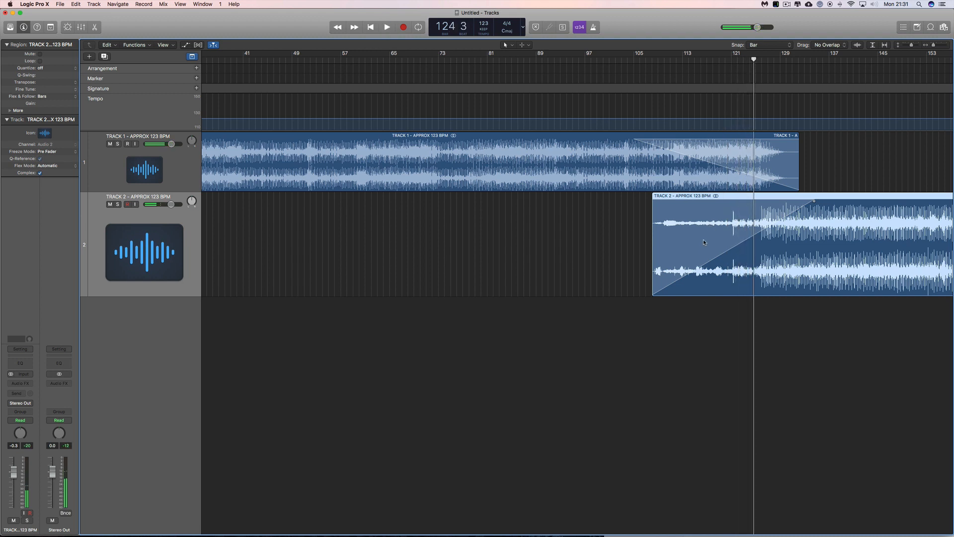
key(space)
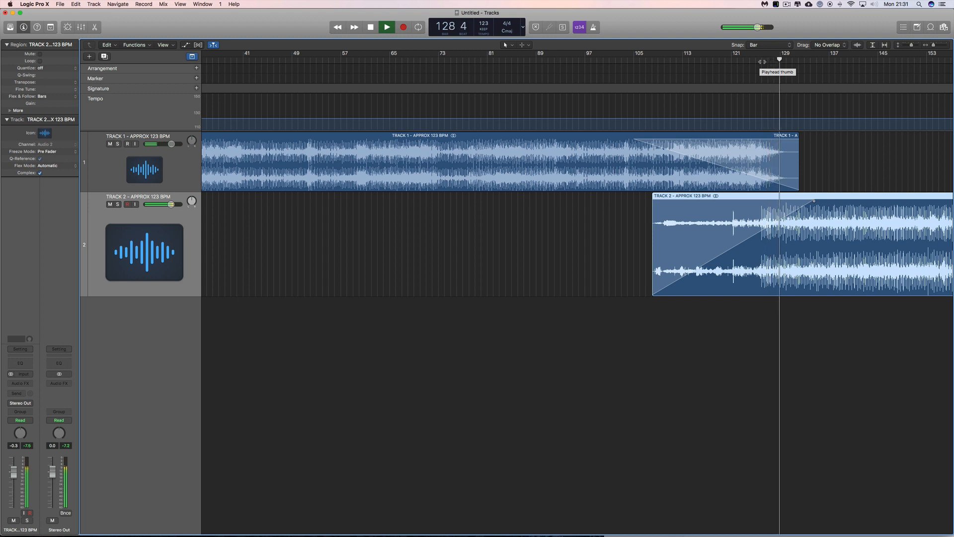
key(space)
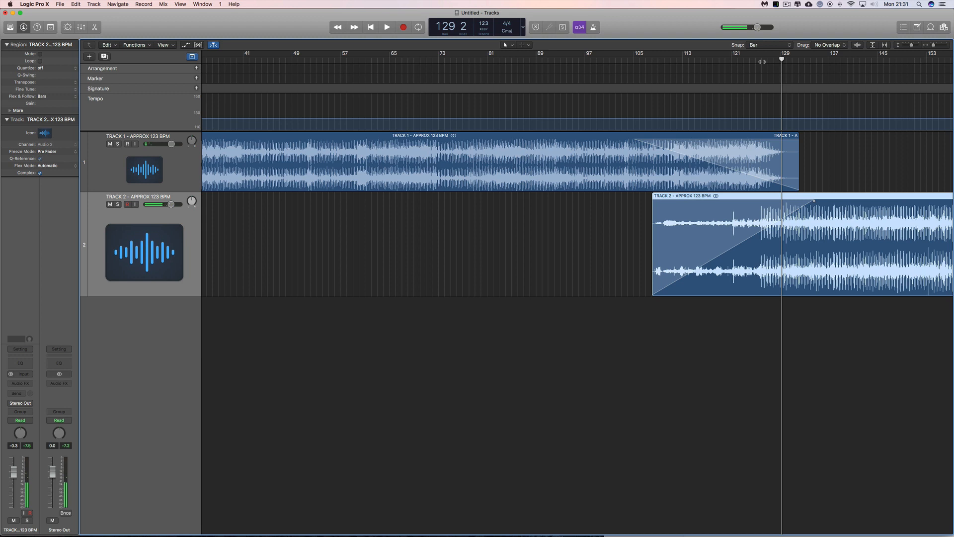
Step: Examine TRACK 1 in the Flex view and in the Smart Tempo editor, closing each view again
click(467, 142)
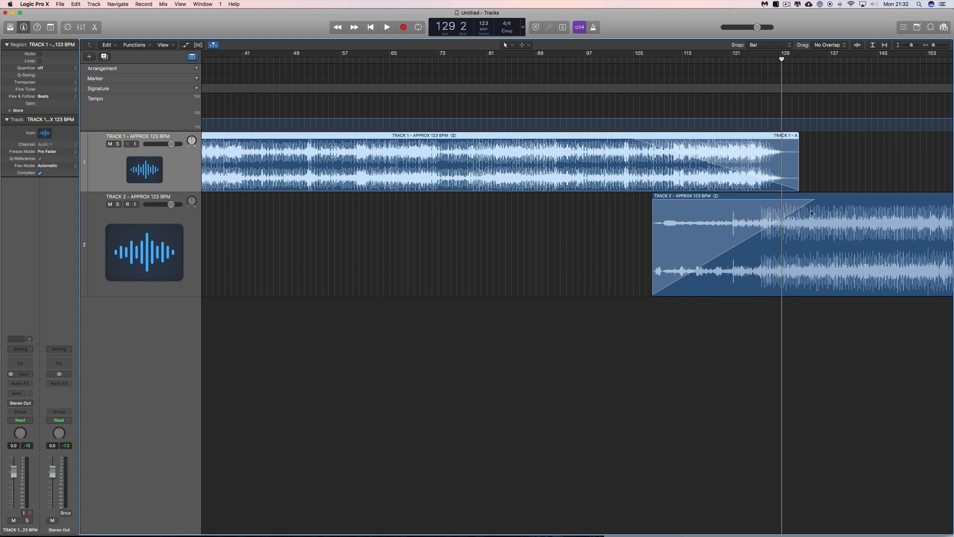
drag(852, 200, 853, 201)
drag(598, 141, 598, 141)
click(198, 45)
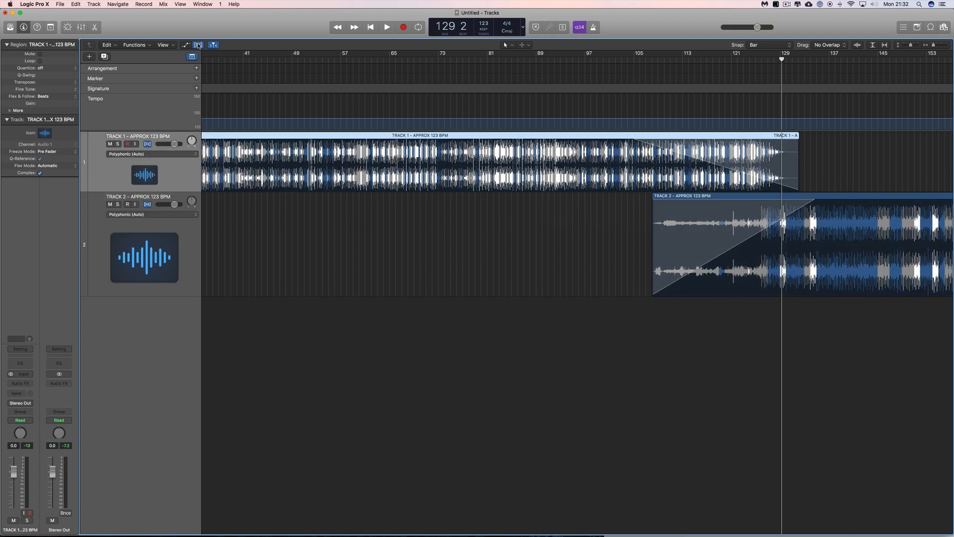
click(198, 45)
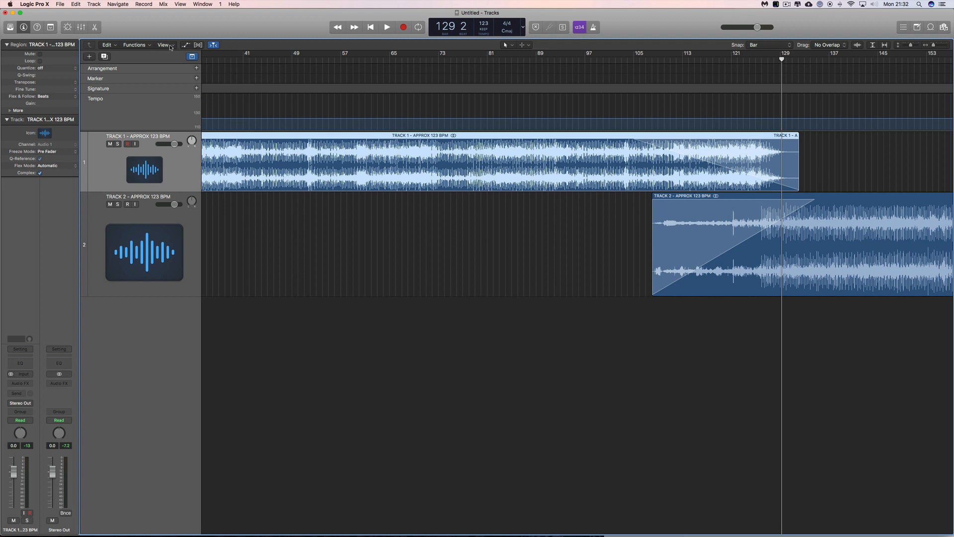
click(95, 28)
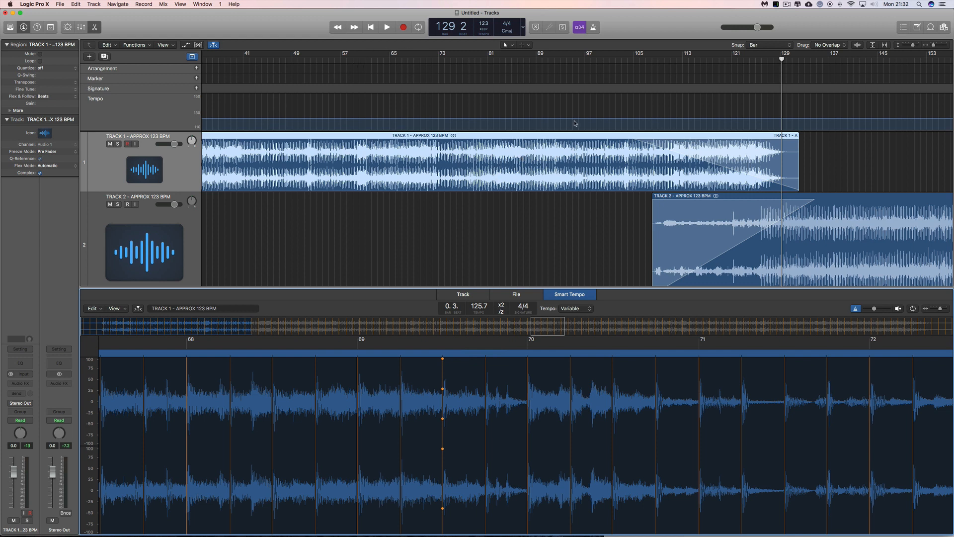
click(93, 28)
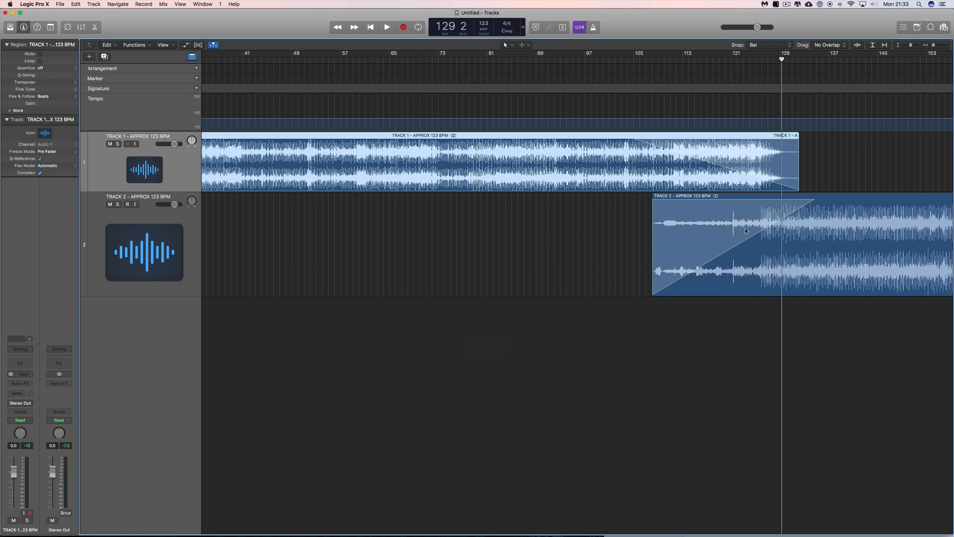
Step: Extend the project end beyond bar 394 to make room after the TRACK 2 region
scroll(745, 231, right, 10)
scroll(734, 225, right, 10)
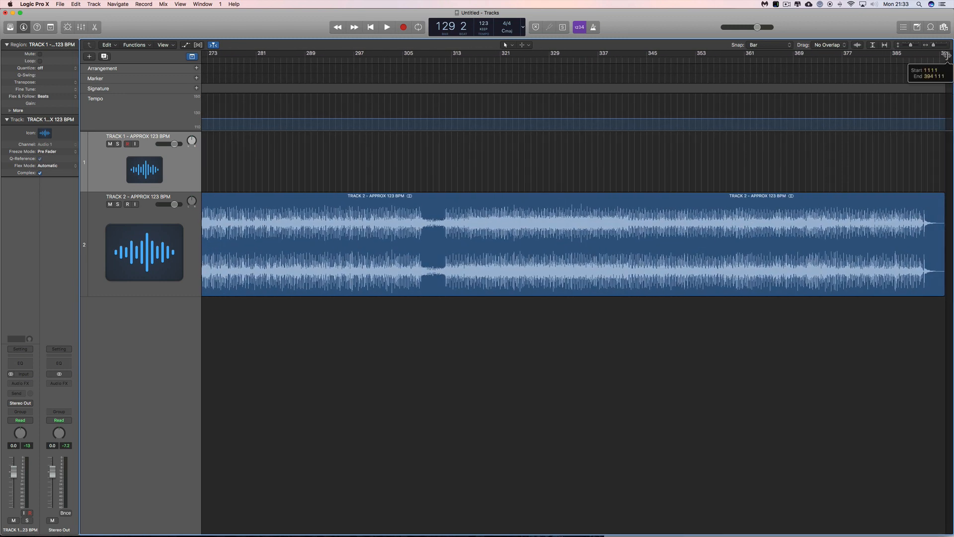
scroll(951, 57, right, 3)
drag(950, 57, 950, 57)
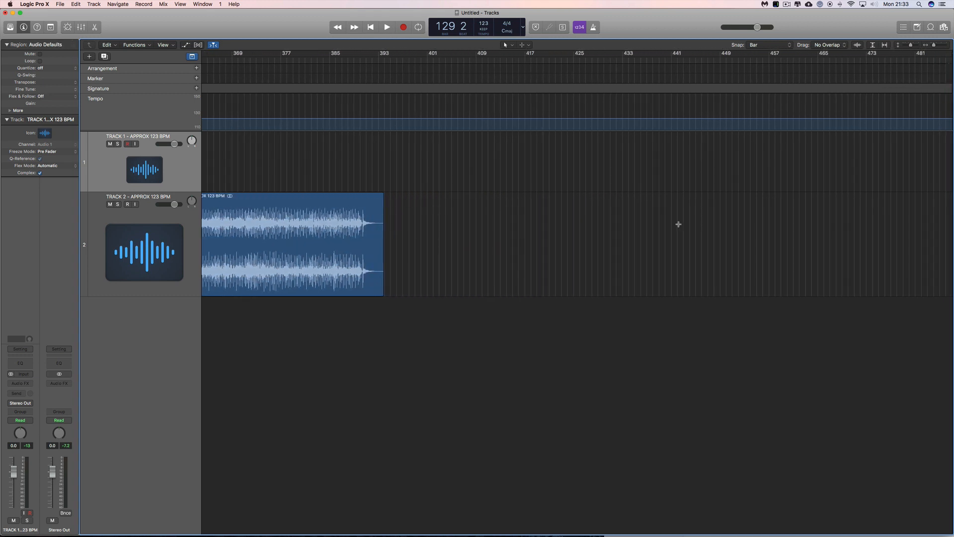
Step: Import TRACK 3 - APPROX 124 BPM.mp3 from Finder onto a new track at bar 406 and move the Finder window aside
key(super+Tab)
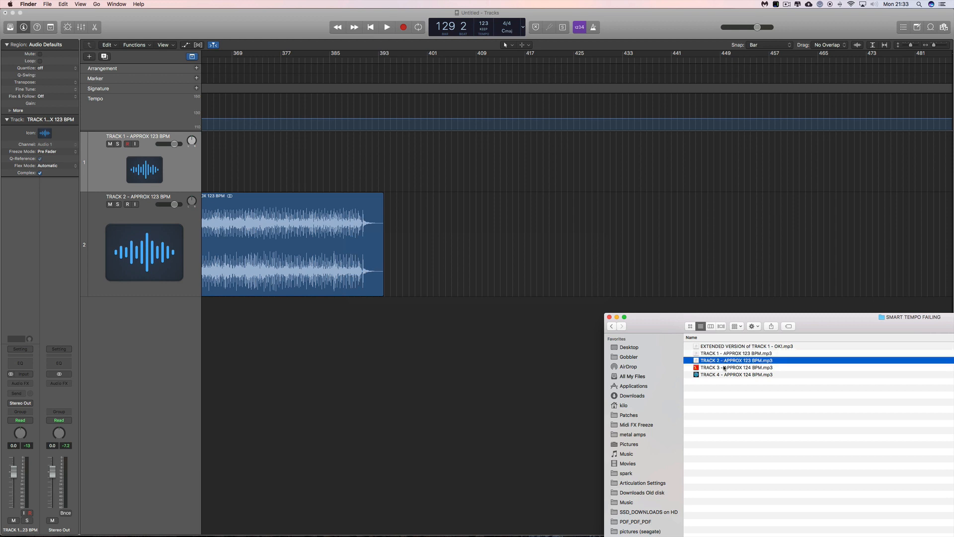
click(725, 368)
drag(813, 322, 836, 351)
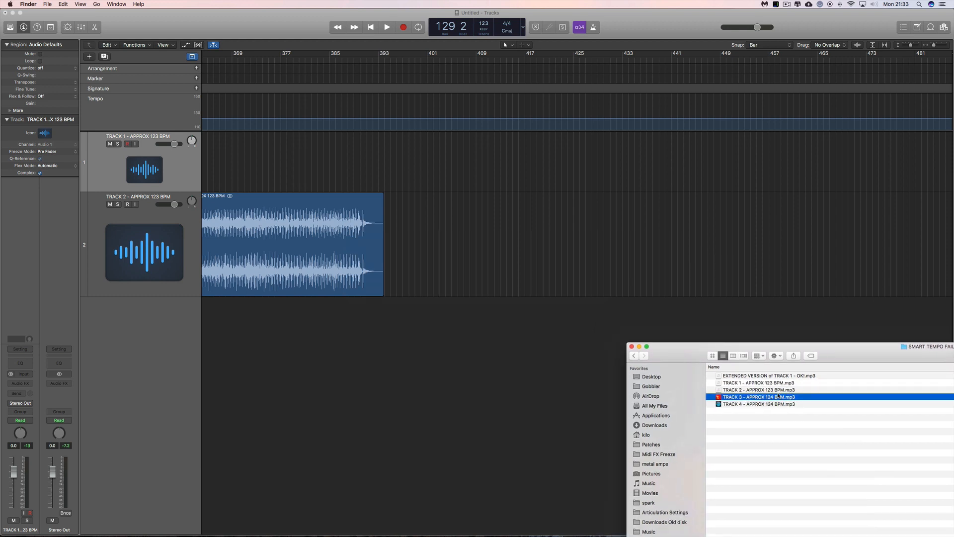
drag(762, 399, 458, 325)
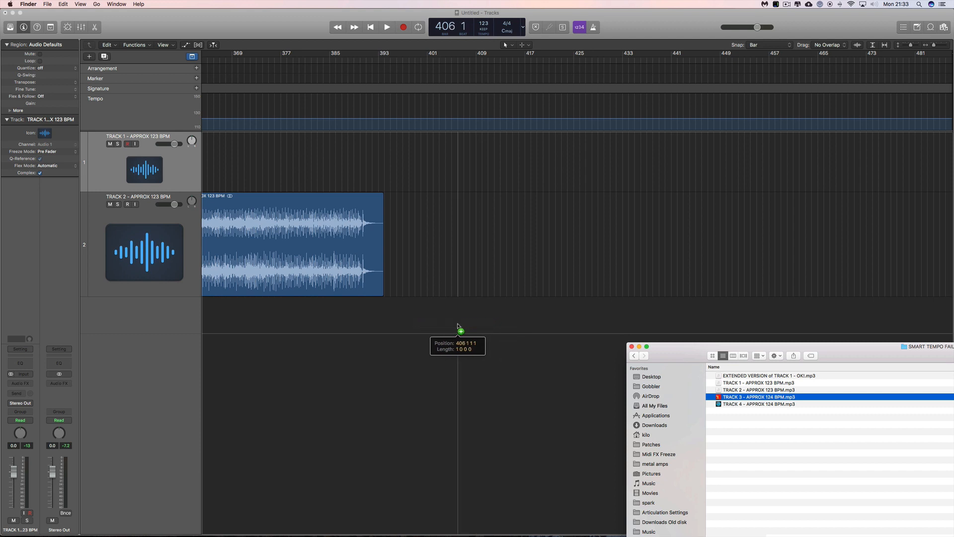
drag(642, 346, 879, 453)
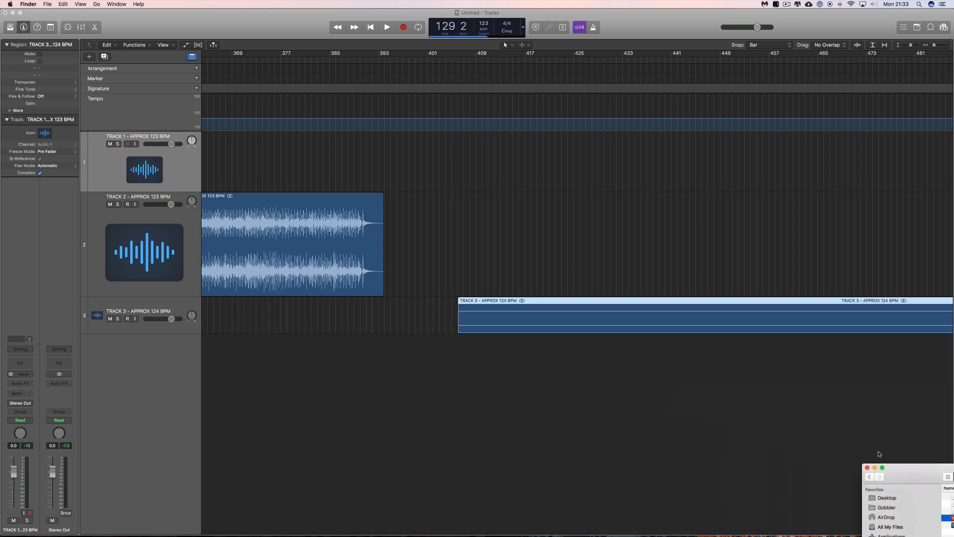
Step: Open the TRACK 3 region in the Smart Tempo editor and analyze its tempo
double_click(554, 308)
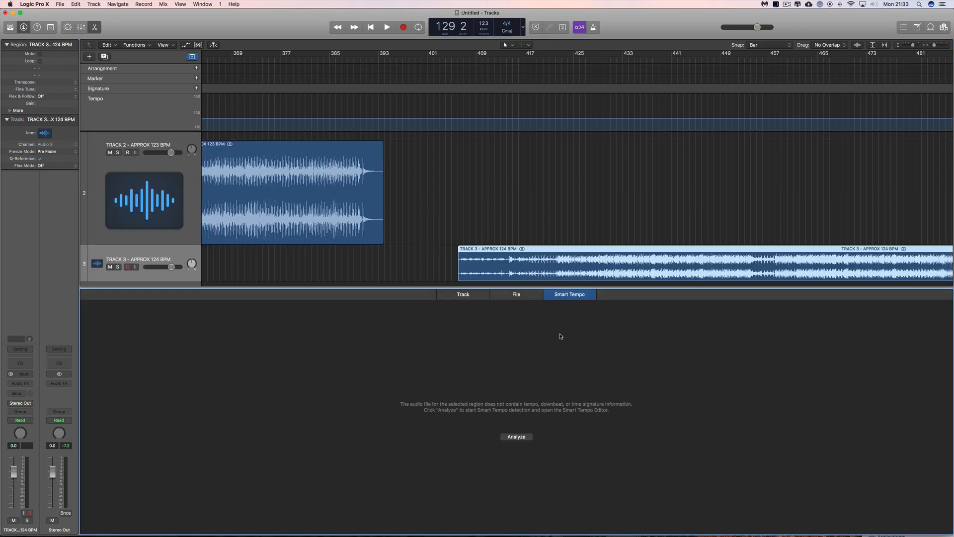
click(525, 438)
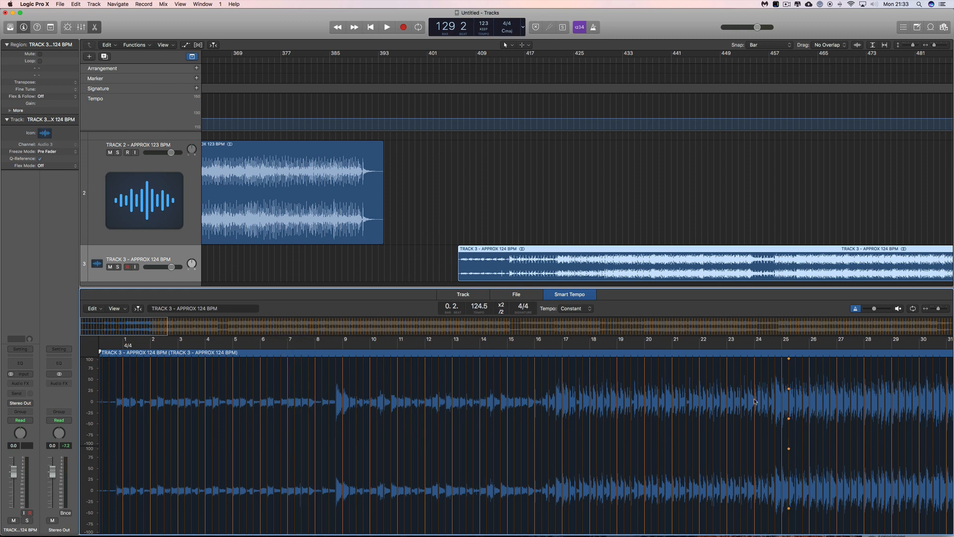
Step: Set TRACK 3's tempo type to Variable in the Smart Tempo editor and inspect its beat markers across the file
click(588, 310)
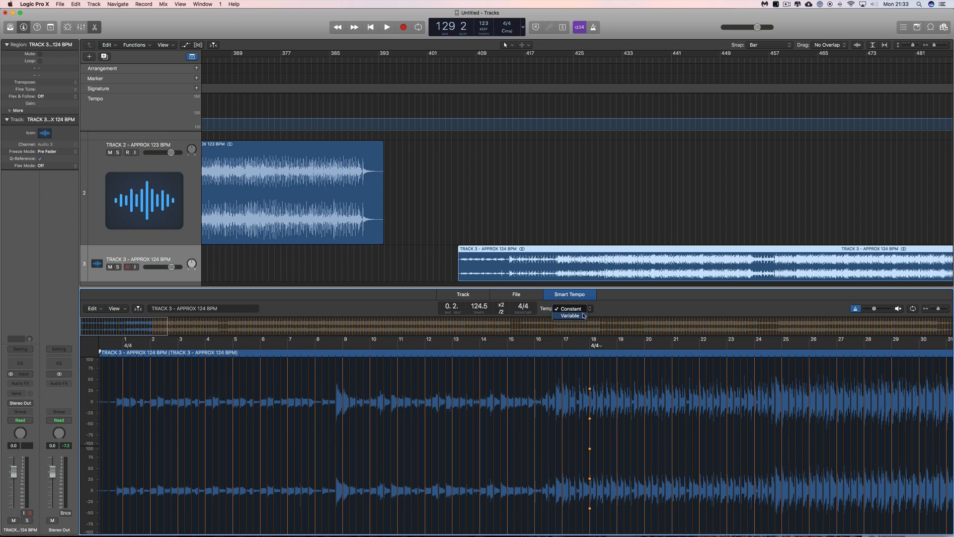
click(583, 316)
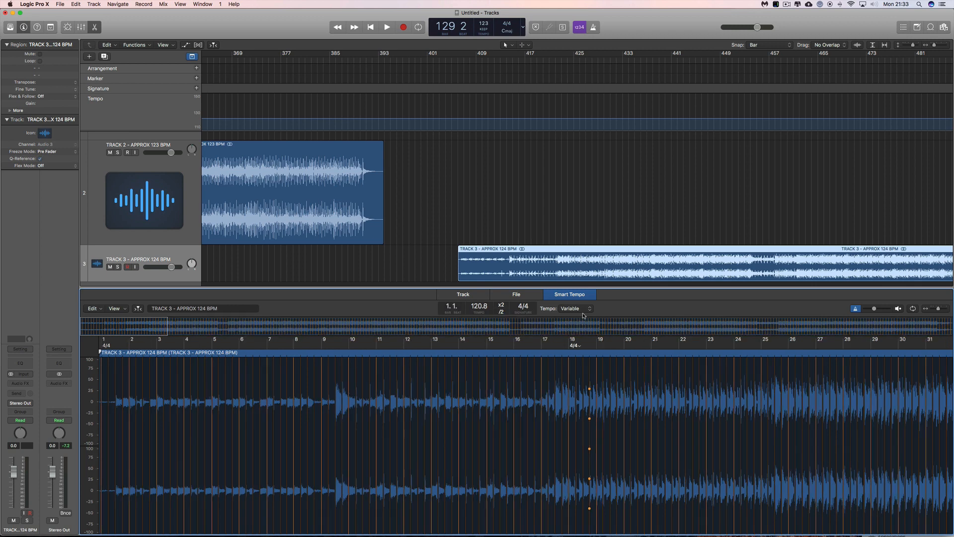
click(947, 311)
click(947, 310)
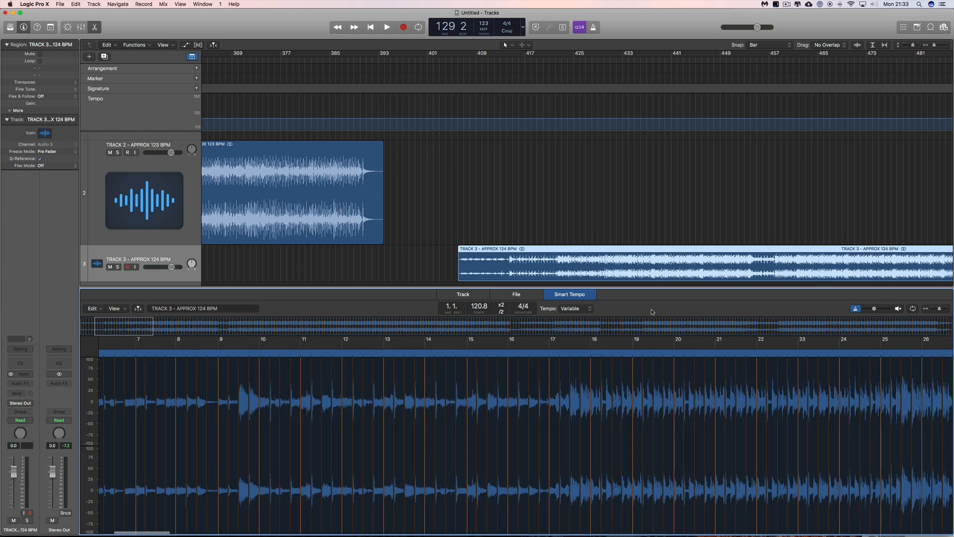
drag(135, 331, 517, 338)
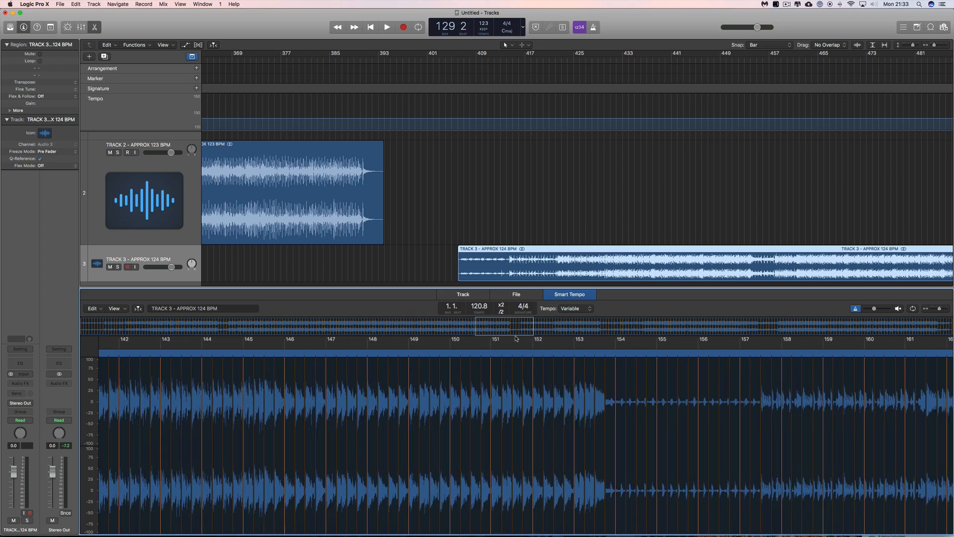
click(946, 309)
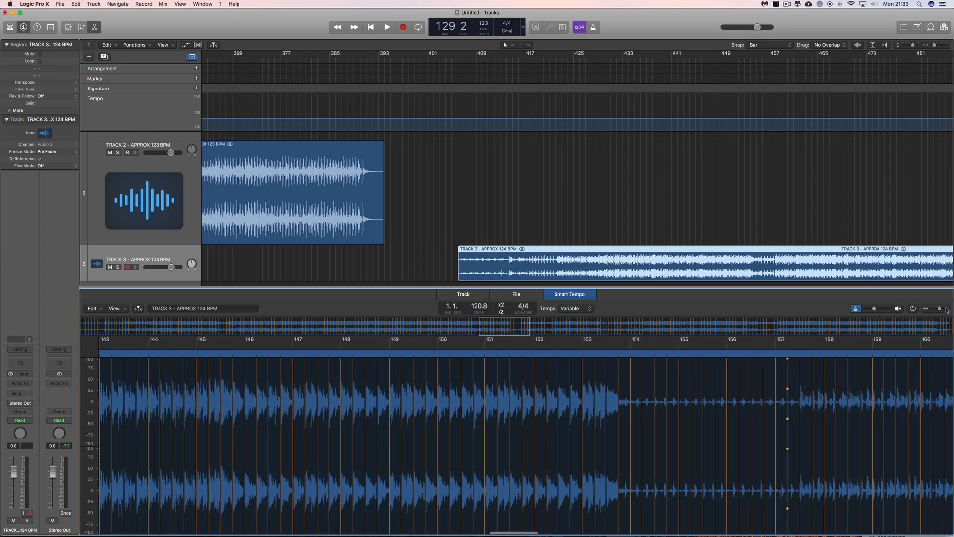
click(947, 309)
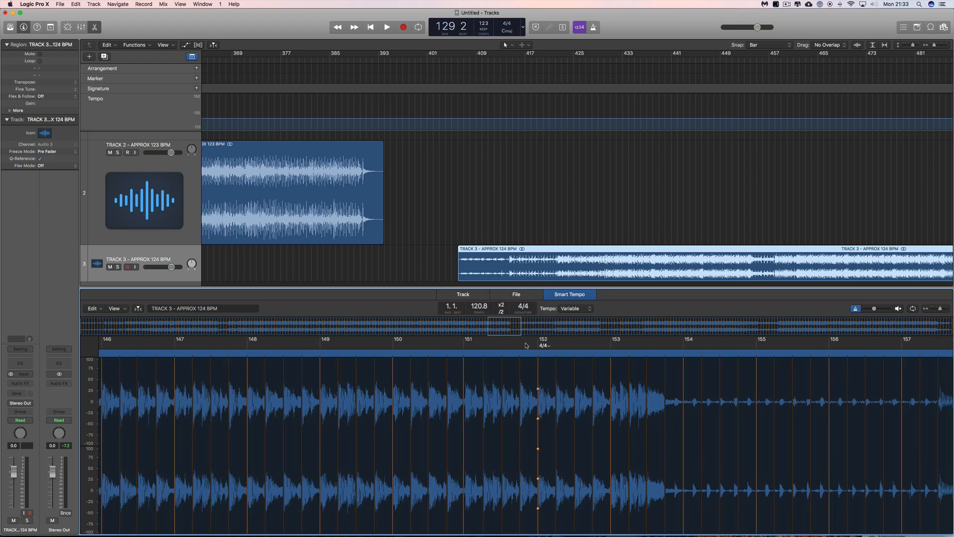
drag(506, 331, 174, 330)
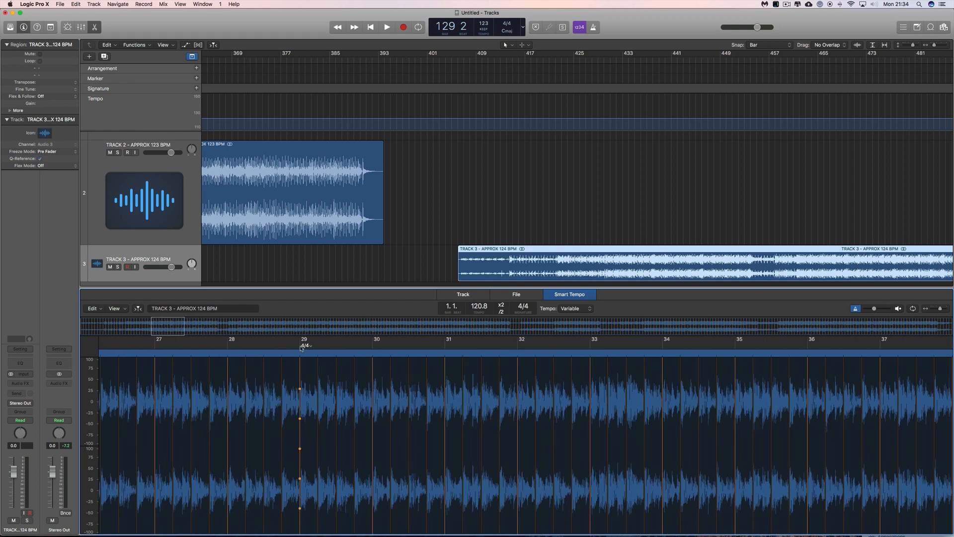
Step: Audition TRACK 3 in the Smart Tempo editor from bar 29 and from bar 28 to check where the downbeats fall
click(300, 349)
click(300, 349)
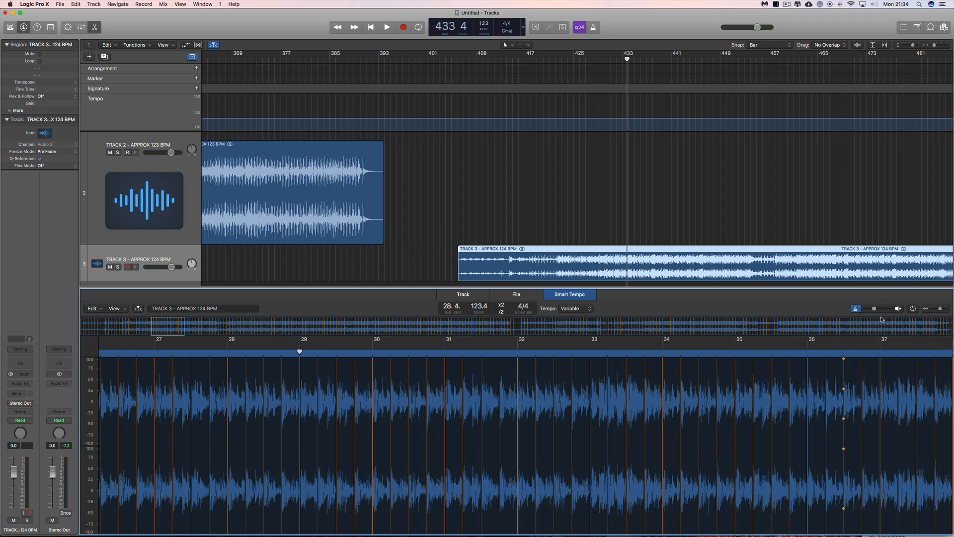
click(899, 309)
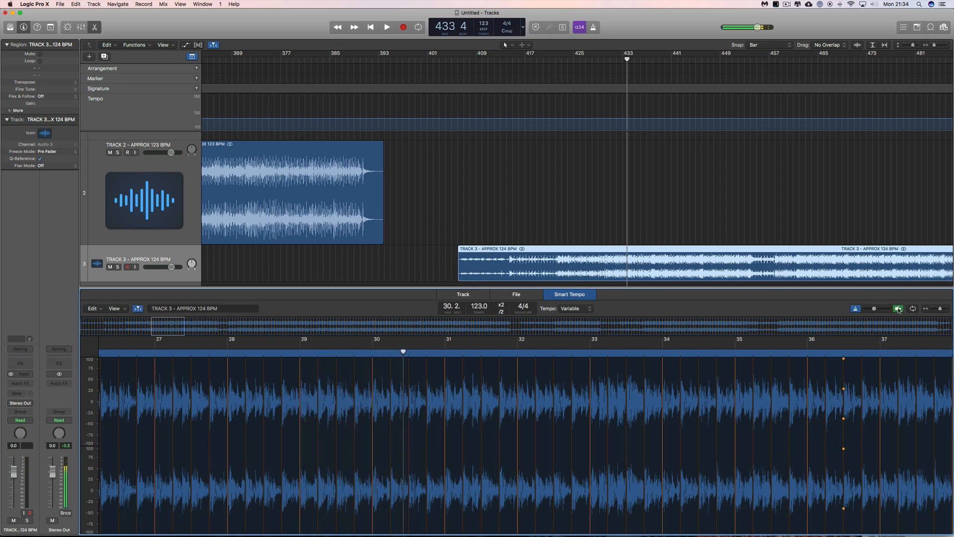
click(898, 309)
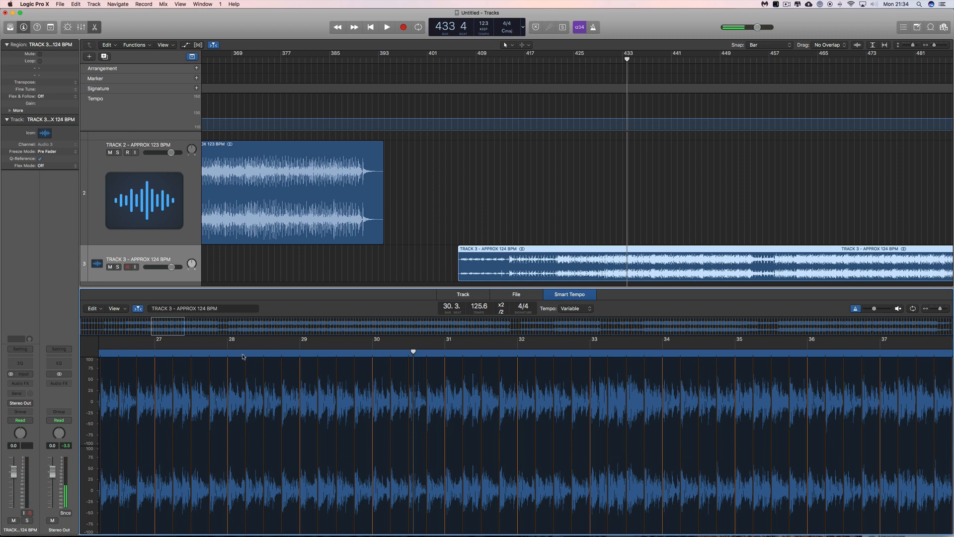
click(227, 348)
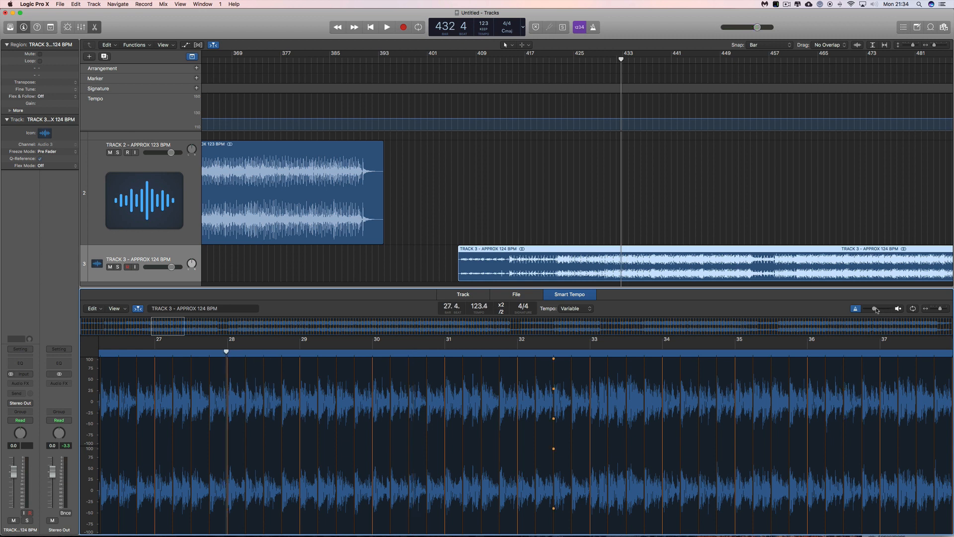
click(898, 309)
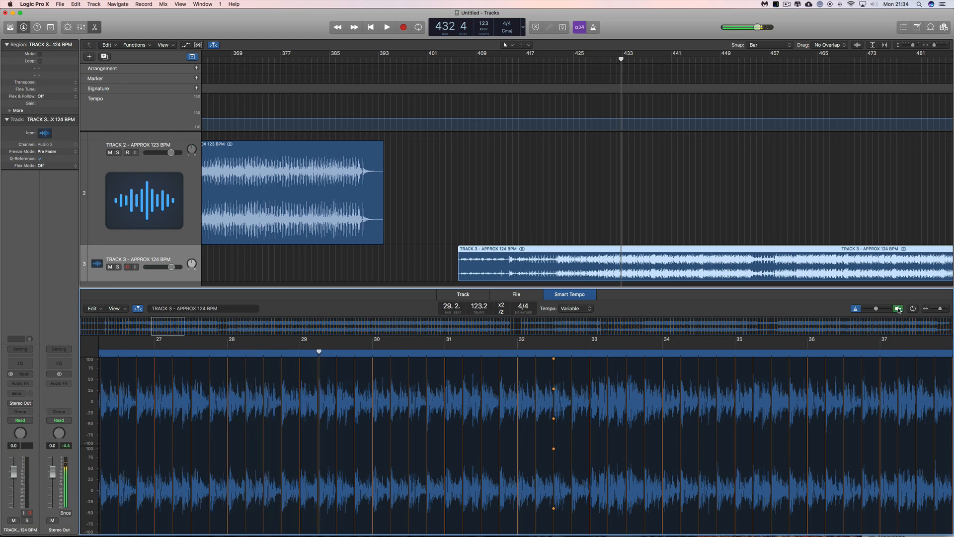
click(898, 309)
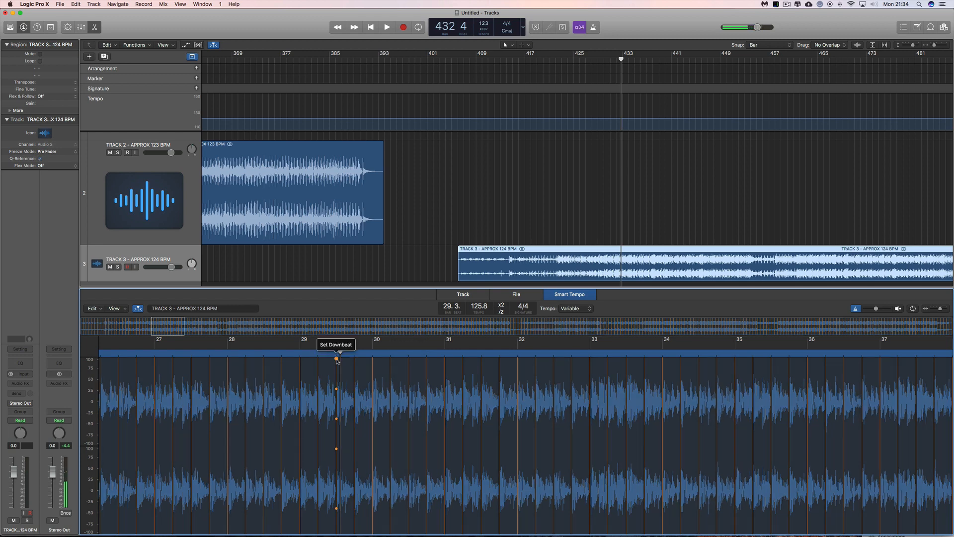
Step: Set TRACK 3's downbeat at the third beat of bar 29 and audition the corrected beat grid
click(337, 353)
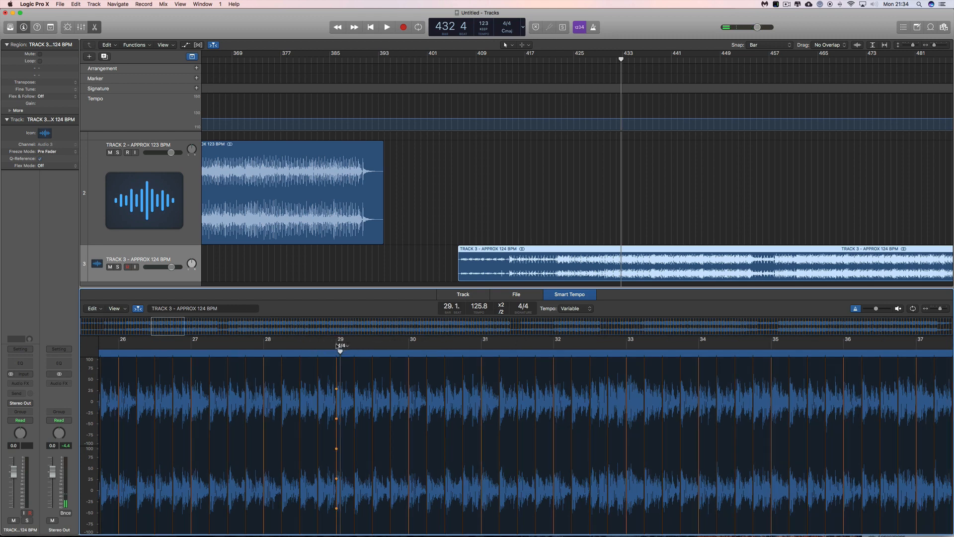
click(898, 309)
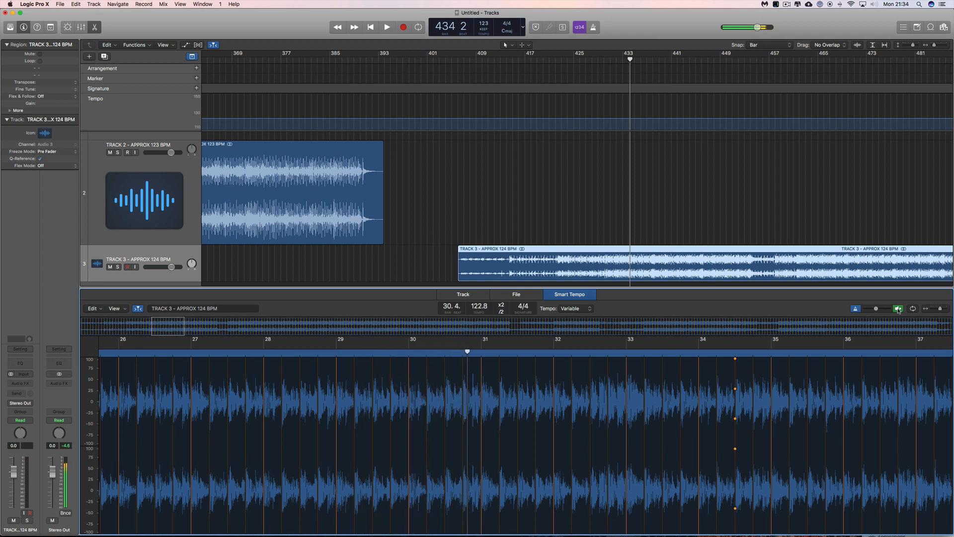
click(898, 309)
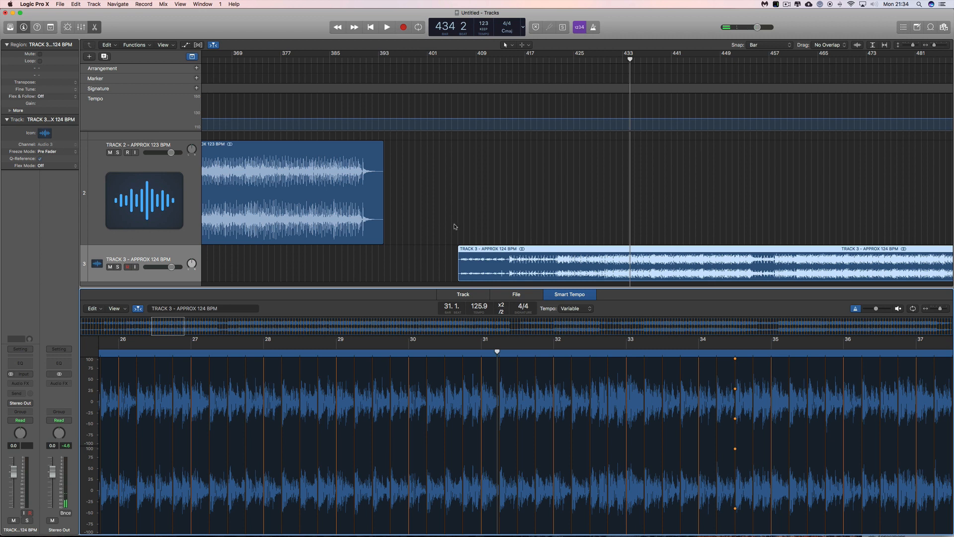
Step: Set the TRACK 3 region's Flex & Follow to On + Align Bars and place the playhead at bar 417
click(44, 97)
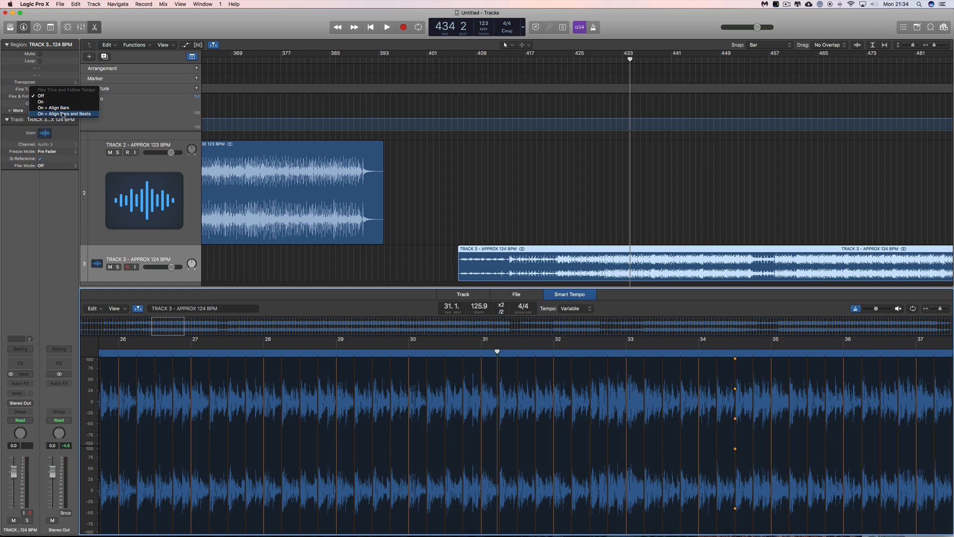
click(53, 108)
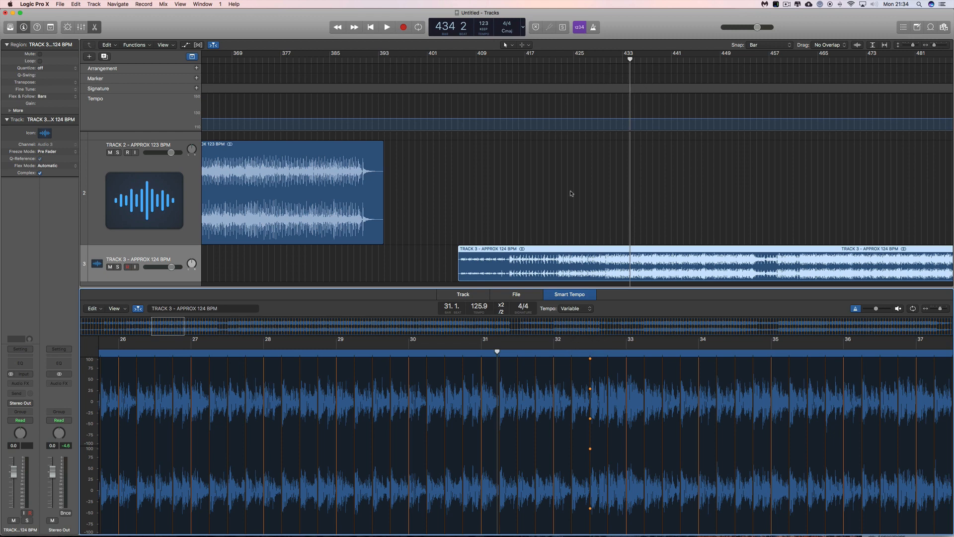
click(525, 60)
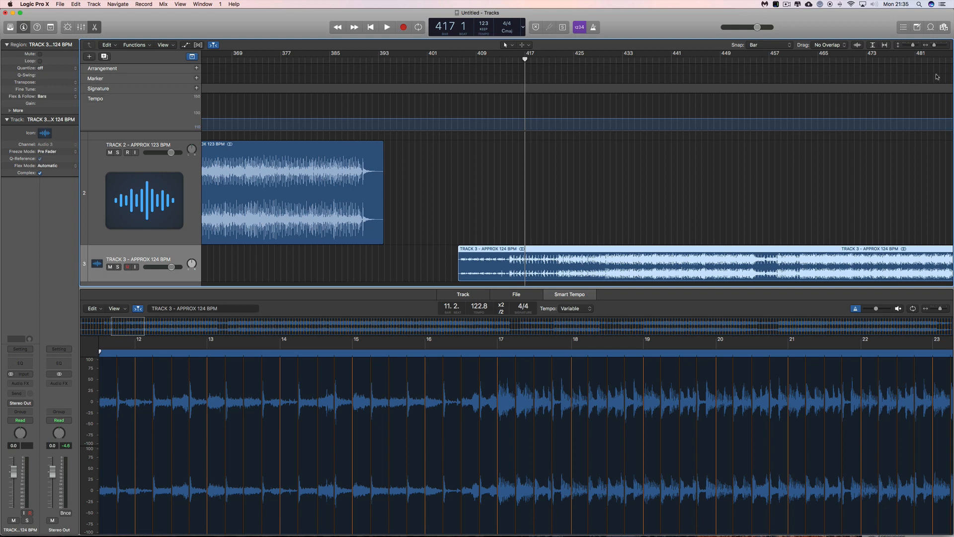
Step: Set Snap to Division, enlarge the tracks area, and move the TRACK 3 region about half a bar earlier
drag(934, 45, 937, 45)
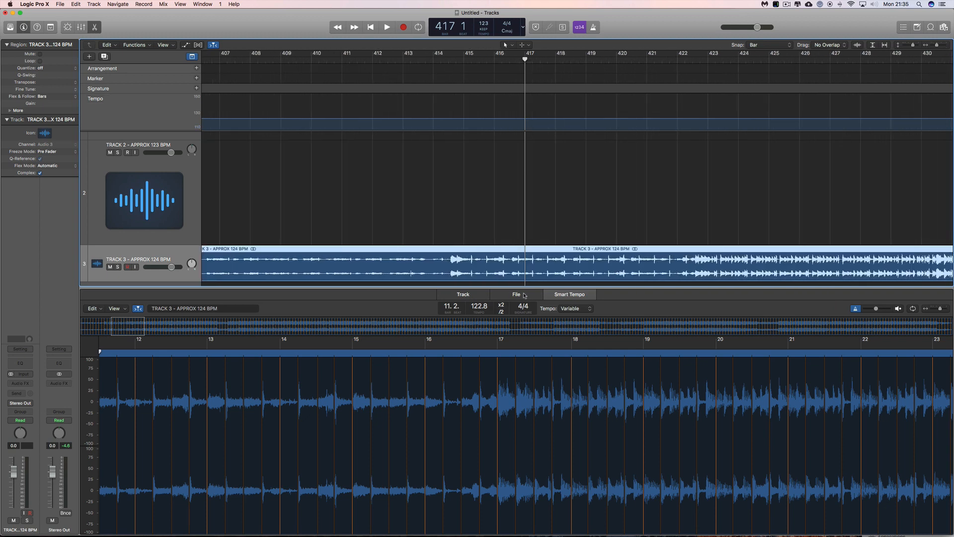
scroll(671, 226, right, 8)
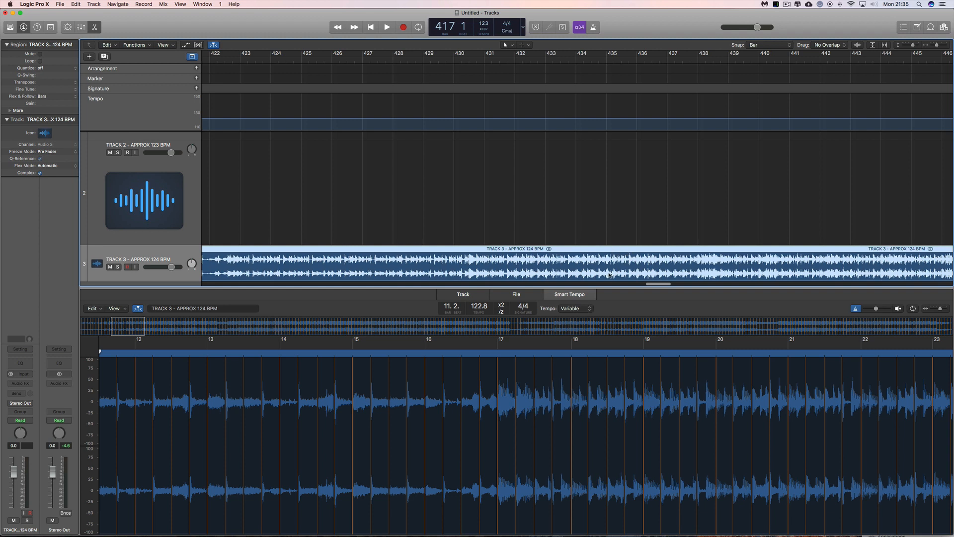
drag(622, 252, 628, 244)
click(762, 44)
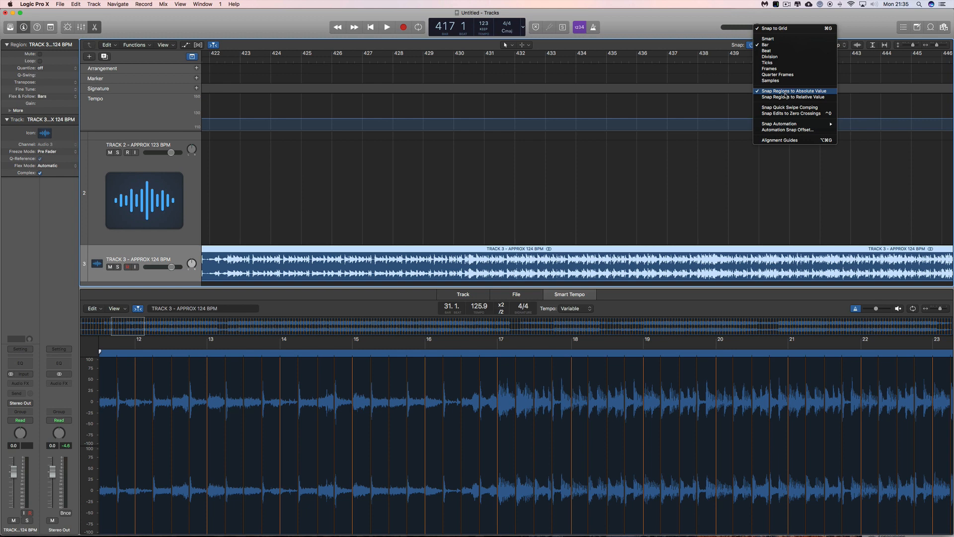
click(774, 57)
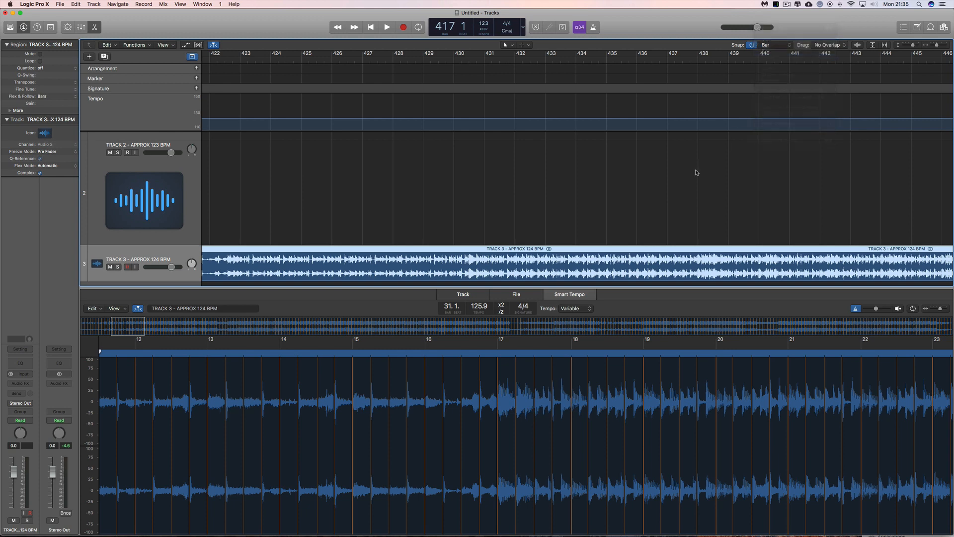
drag(937, 44, 938, 45)
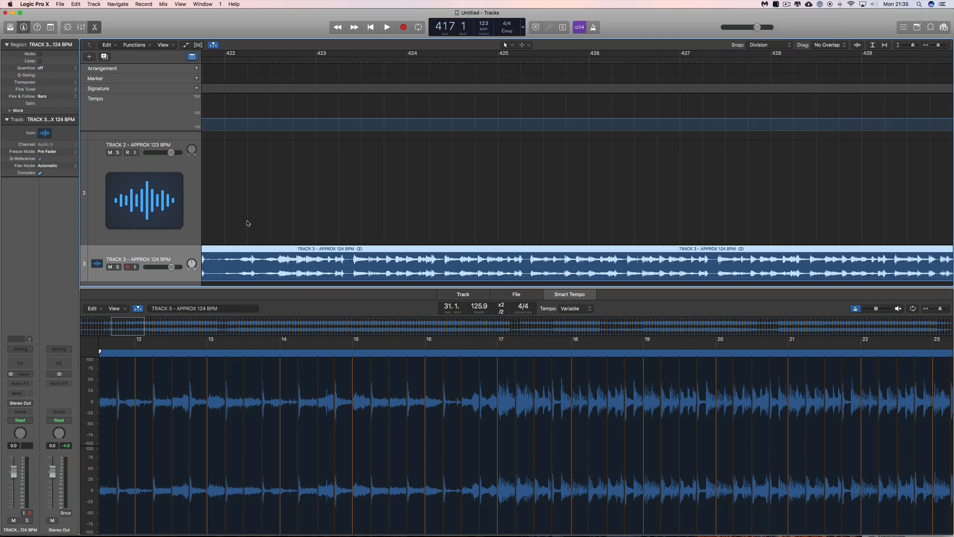
drag(203, 285, 192, 356)
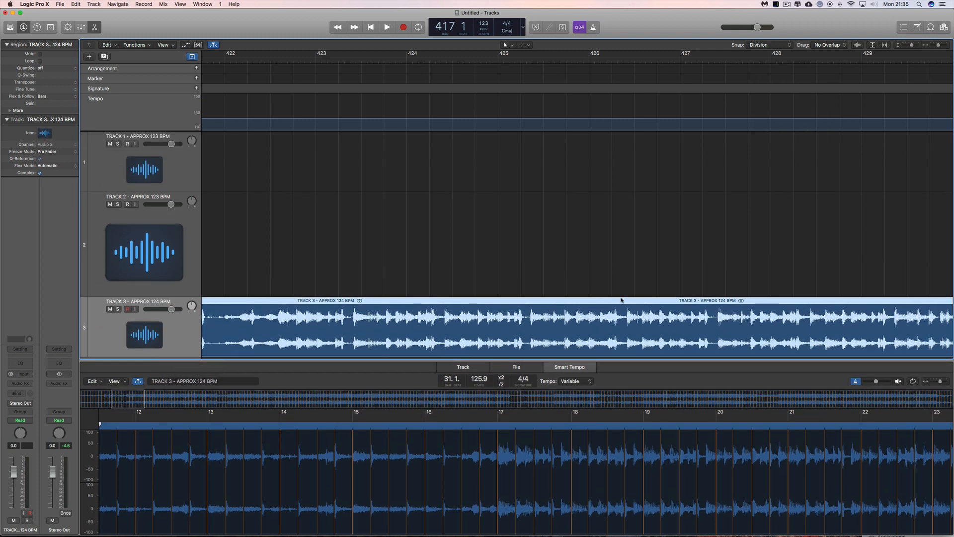
drag(621, 301, 576, 301)
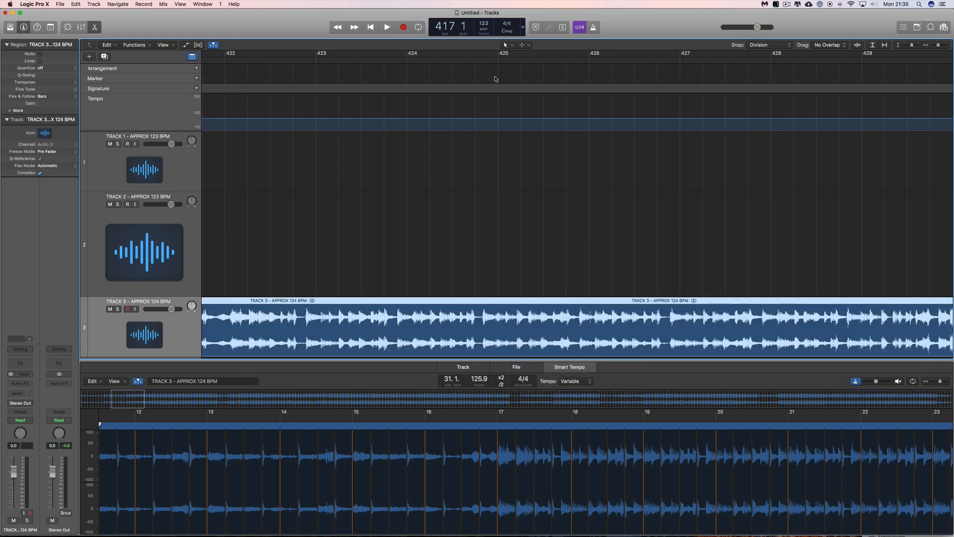
Step: Place the playhead at bar 425, set Snap to Ticks, and shift the TRACK 3 region slightly later to line its beat up with the playhead
click(498, 55)
drag(938, 45, 941, 45)
click(520, 300)
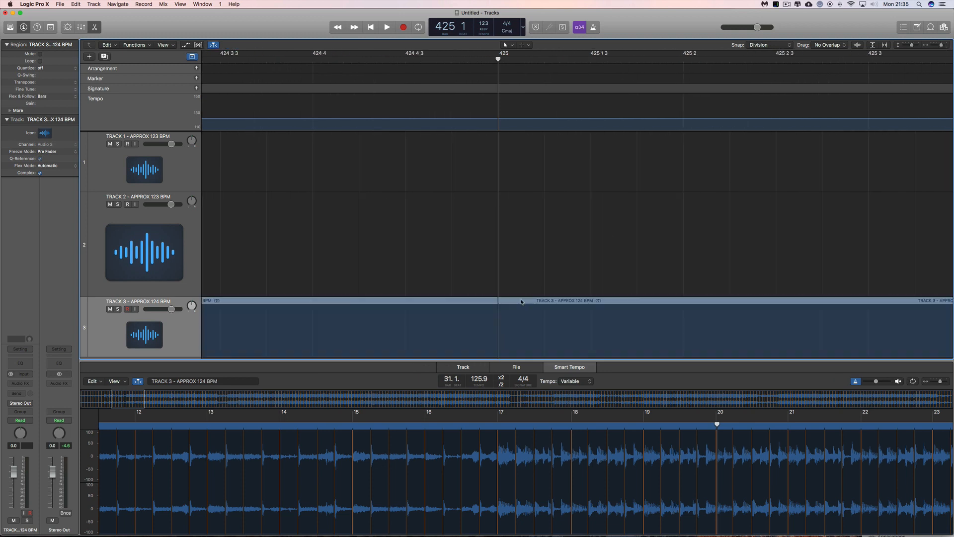
click(772, 45)
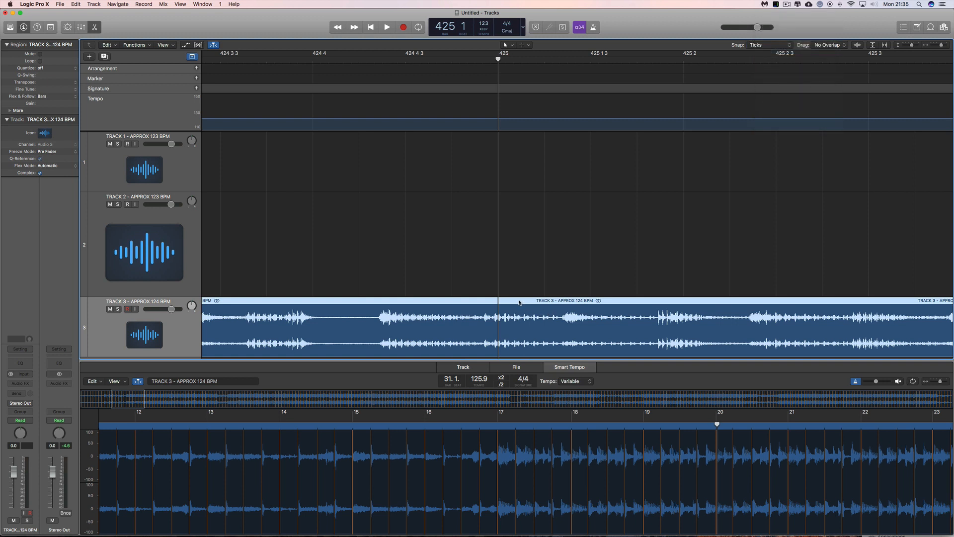
drag(519, 302, 532, 301)
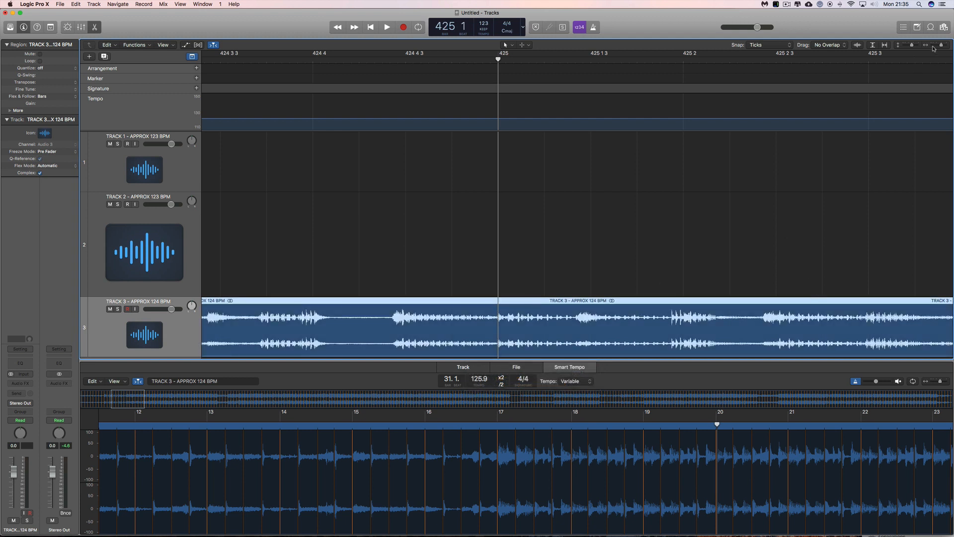
Step: Compare the TRACK 3 region's detected downbeat lines with the project's bar grid between bars 424 and 426
drag(940, 45, 939, 45)
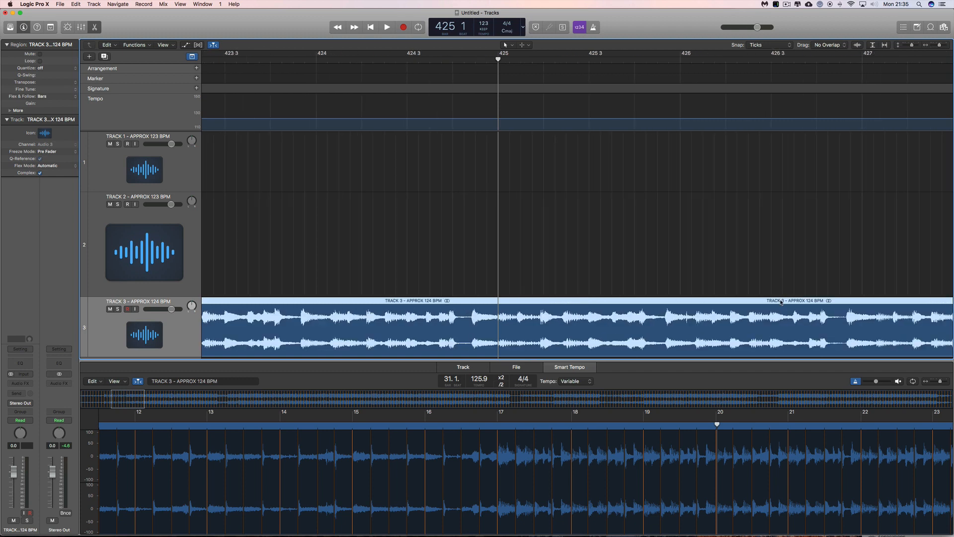
drag(781, 302, 781, 301)
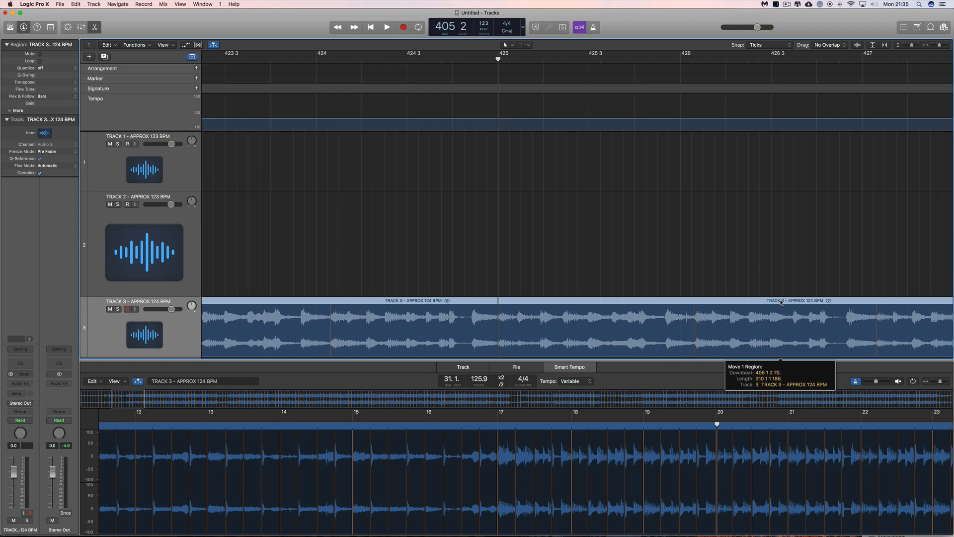
drag(781, 302, 781, 302)
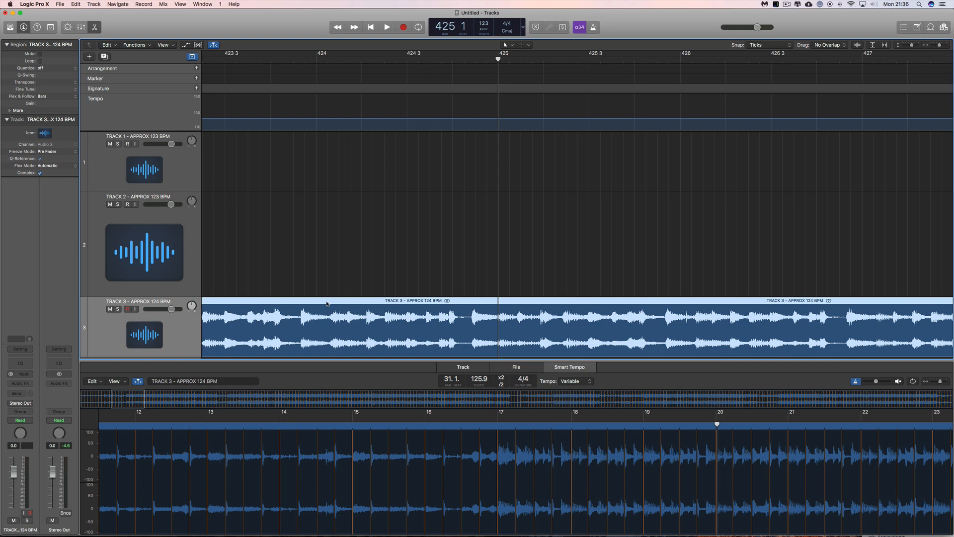
drag(326, 303, 327, 303)
drag(410, 302, 410, 301)
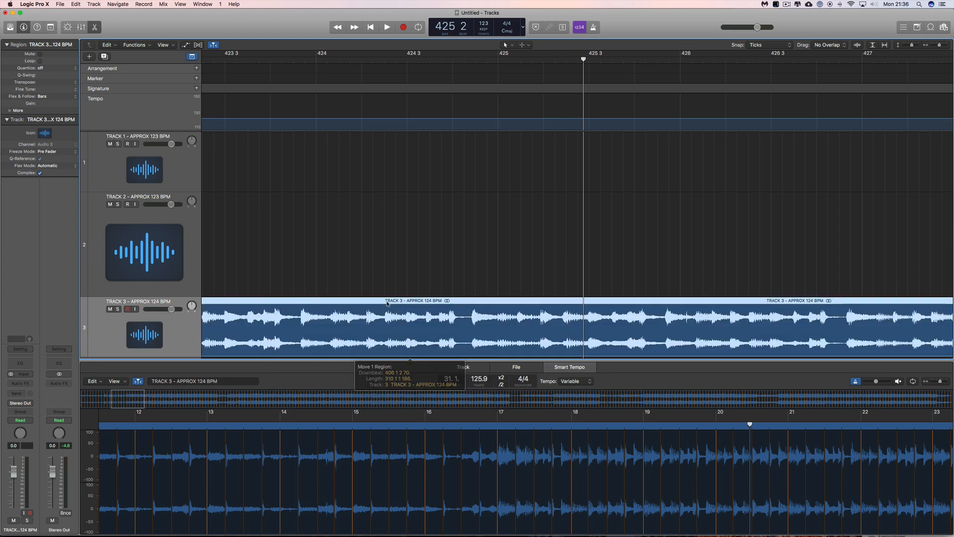
Step: Play the project from bar 424 to check the TRACK 3 region's timing
drag(332, 303, 333, 303)
click(317, 58)
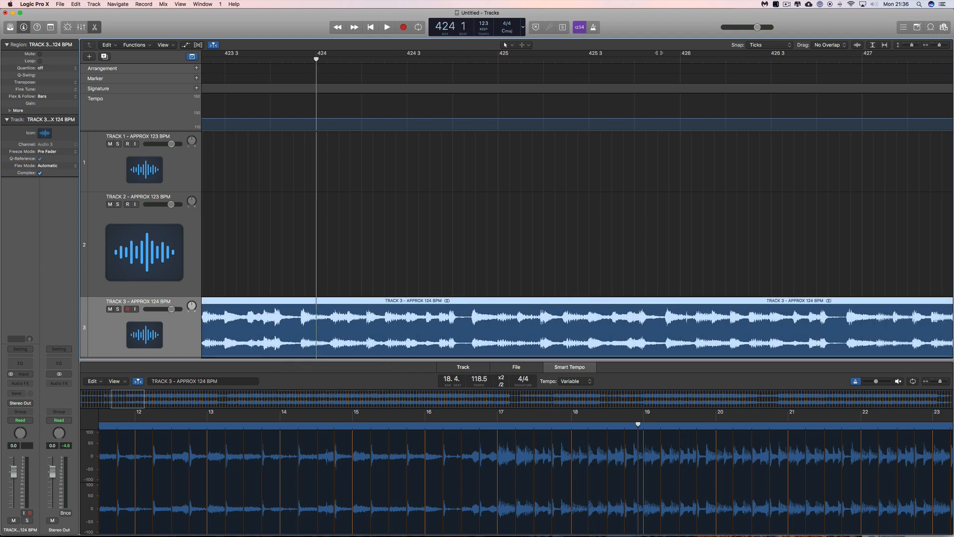
click(387, 27)
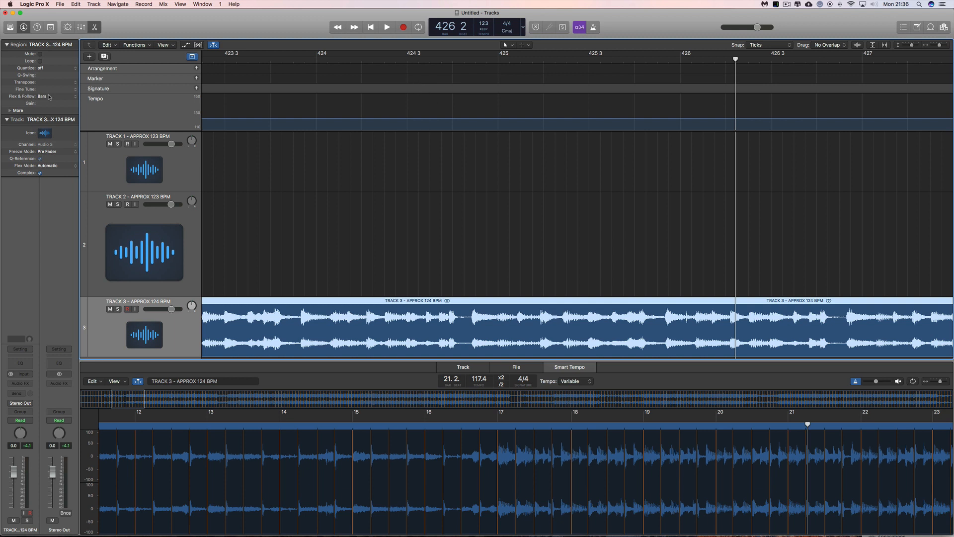
Step: Set the TRACK 3 region's Flex & Follow to Beats and play it from bar 424 to check the timing
click(31, 97)
click(63, 102)
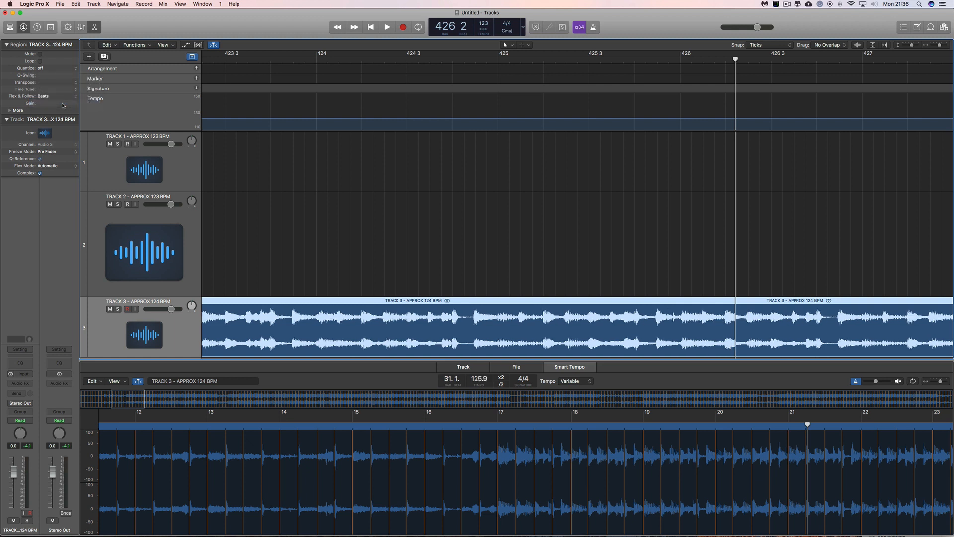
click(316, 61)
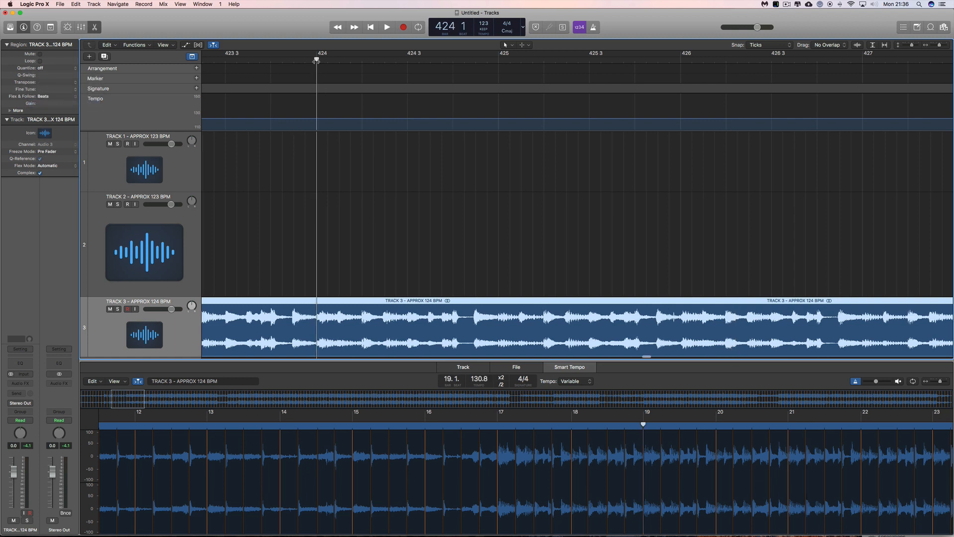
key(space)
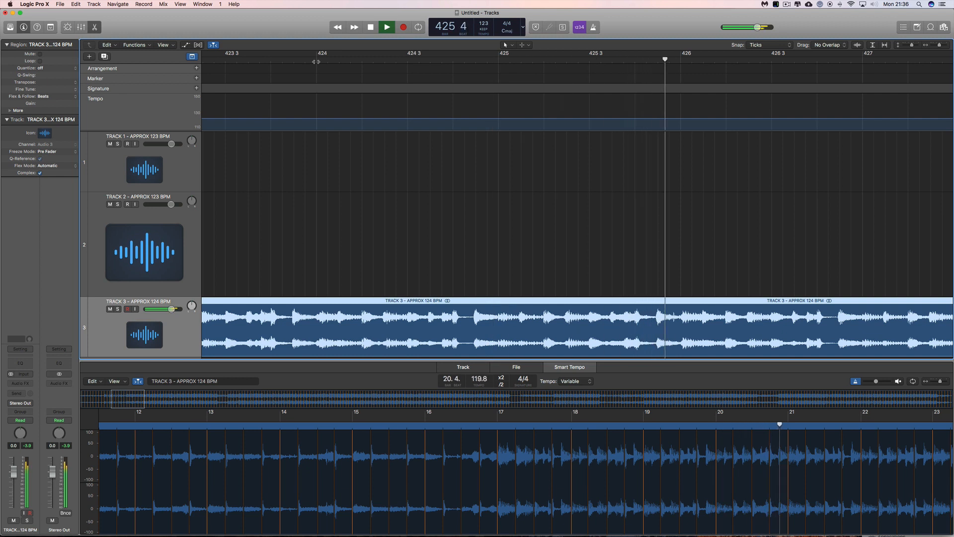
key(space)
Step: Compare the TRACK 3 region's downbeat lines under Flex & Follow set to Beats and Bars, and return it to Beats
drag(355, 302, 355, 302)
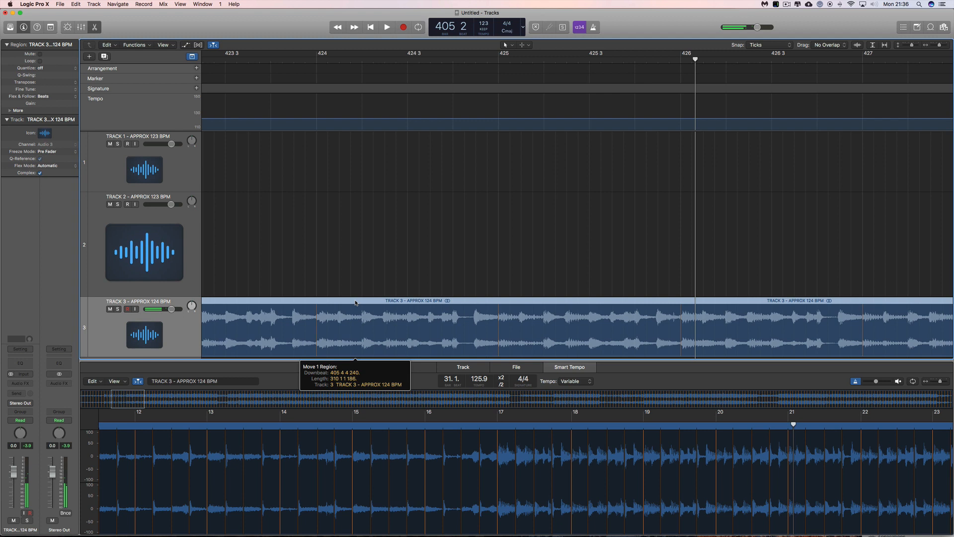
drag(355, 302, 326, 304)
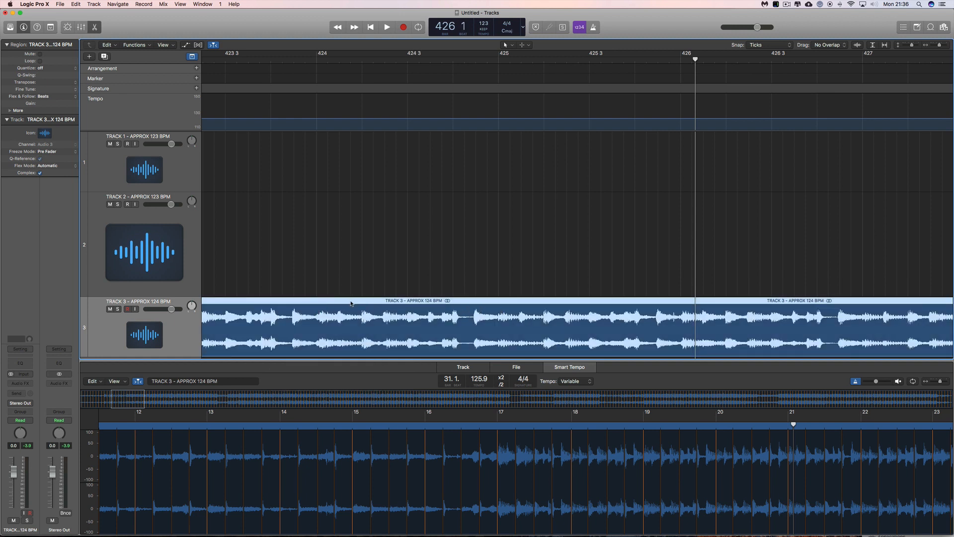
click(48, 96)
key(Return)
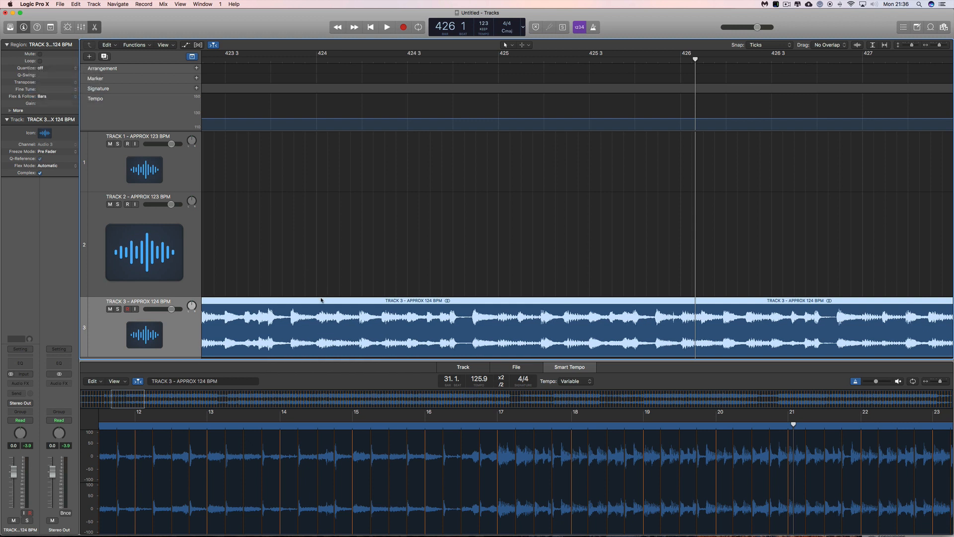
drag(320, 299, 320, 300)
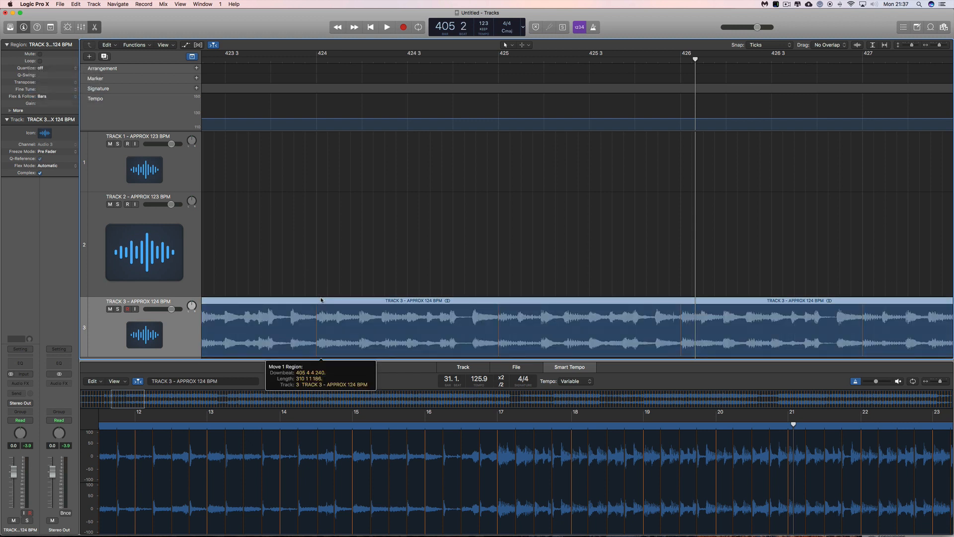
drag(321, 300, 321, 300)
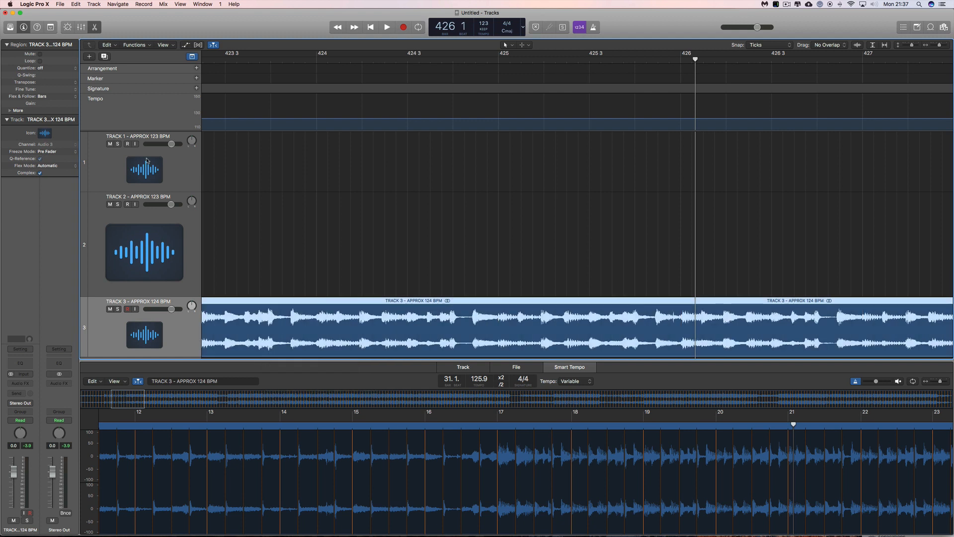
click(54, 97)
click(56, 102)
Step: Play the TRACK 3 region from bar 424 again with a wider stretch of the timeline in view
click(315, 64)
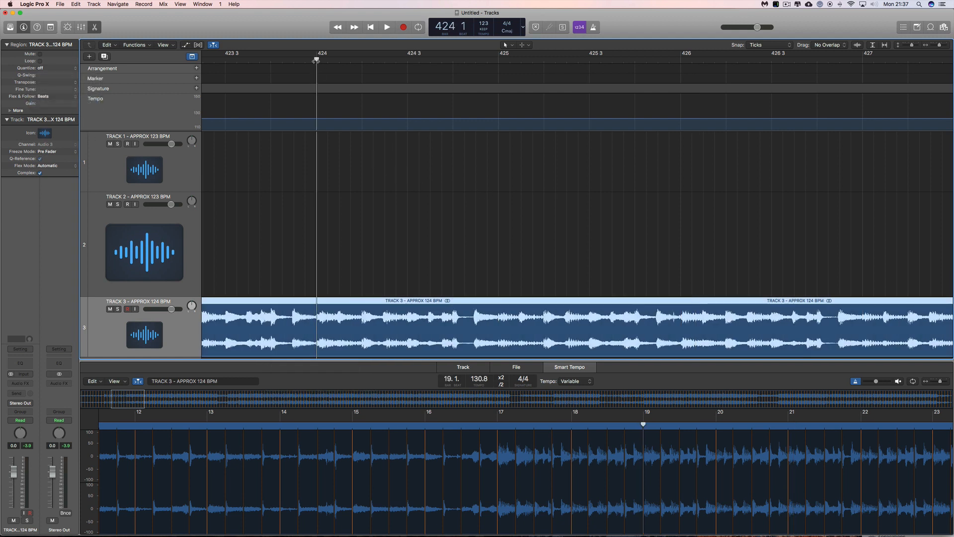
key(space)
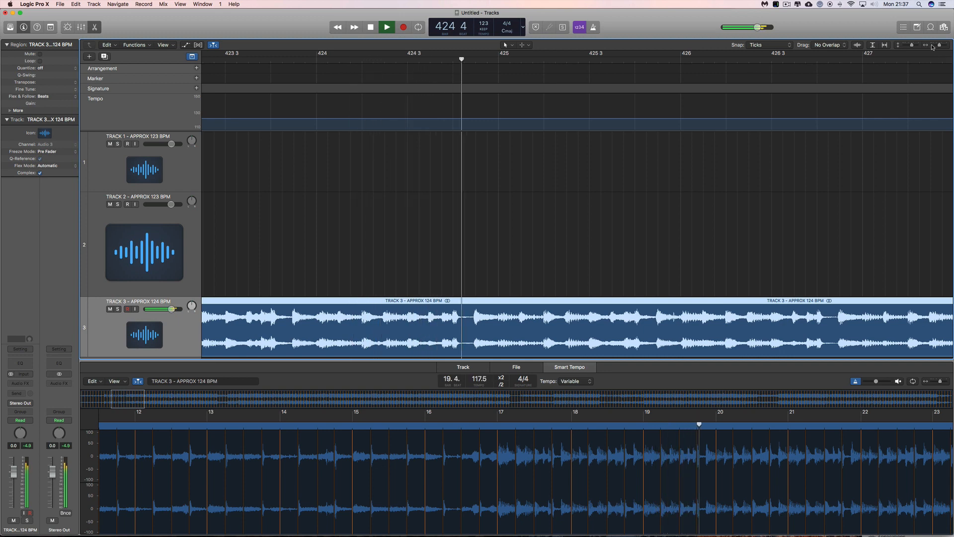
key(super+Left)
key(super+Left)
key(super+Left)
key(super+Left)
key(super+Left)
key(super+Left)
key(space)
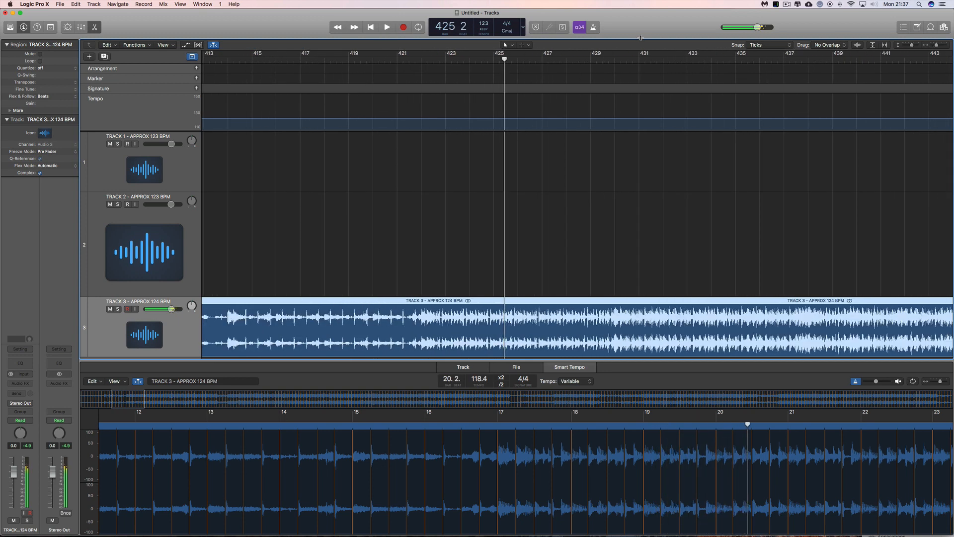
Step: Turn on the metronome and, while playing, lower TRACK 3's volume to -8.6 dB to hear the click against it
click(594, 28)
key(space)
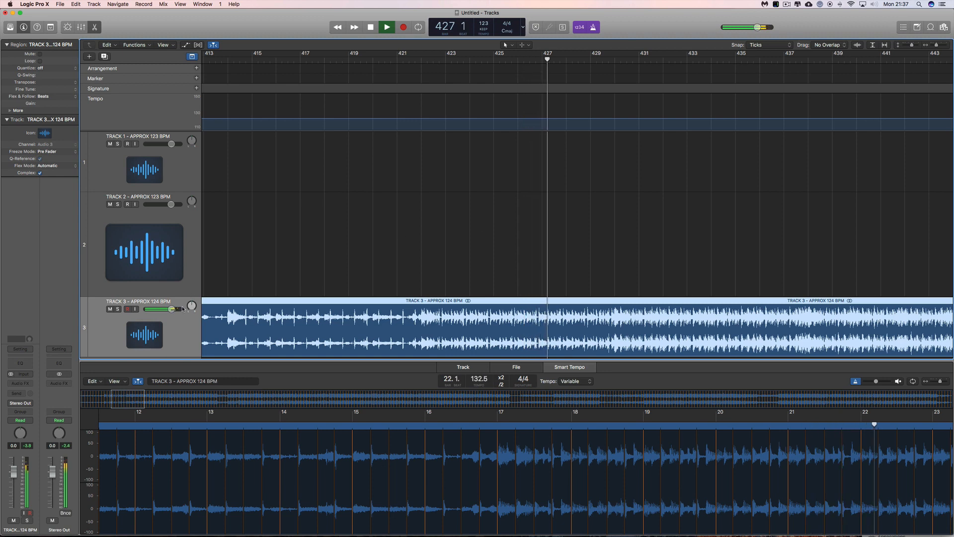
drag(182, 310, 172, 309)
key(space)
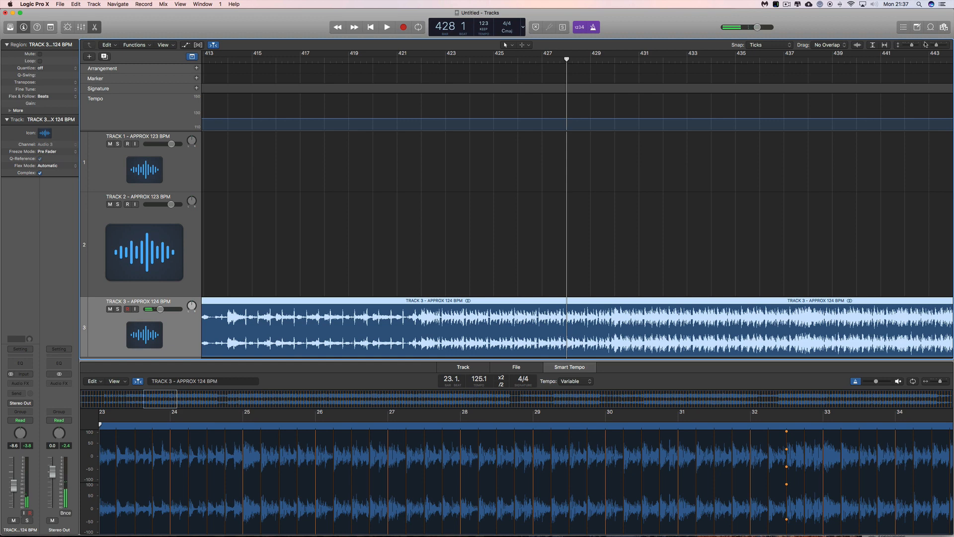
Step: Set Snap to Bar and move the TRACK 3 region earlier to about bar 368 so it overlaps the end of TRACK 2
drag(936, 46, 932, 45)
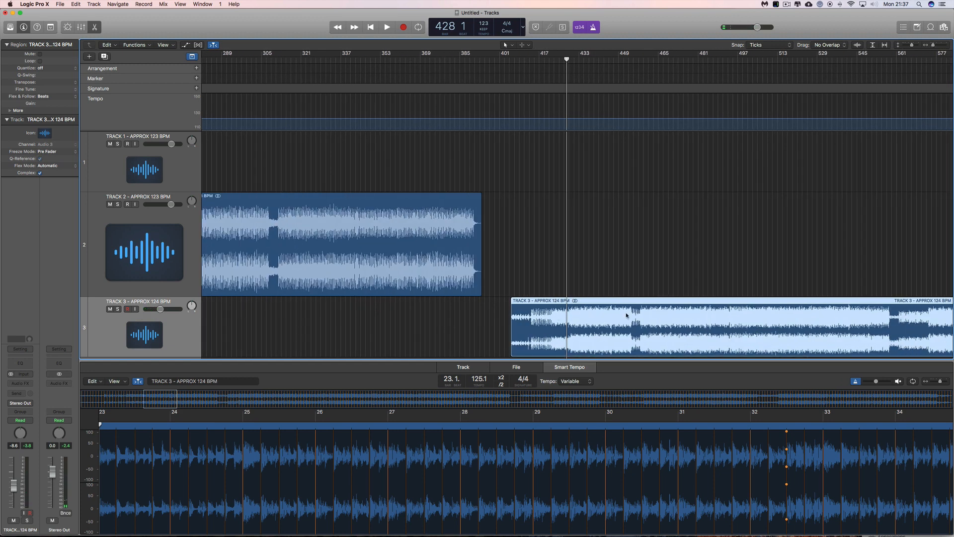
drag(618, 304, 515, 305)
key(super+z)
click(765, 45)
click(774, 34)
drag(584, 304, 490, 303)
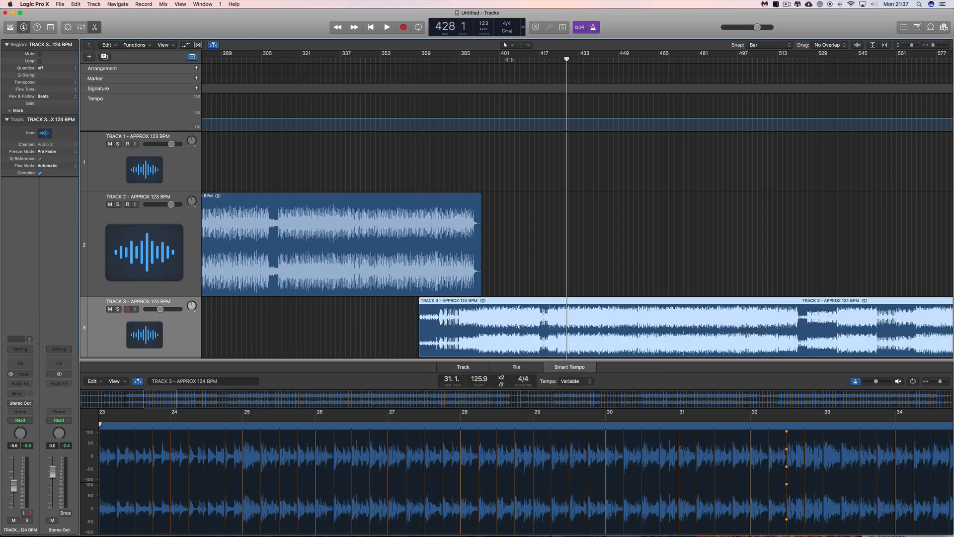
Step: Audition TRACK 3 against the metronome around bars 417 and 433
click(540, 61)
key(space)
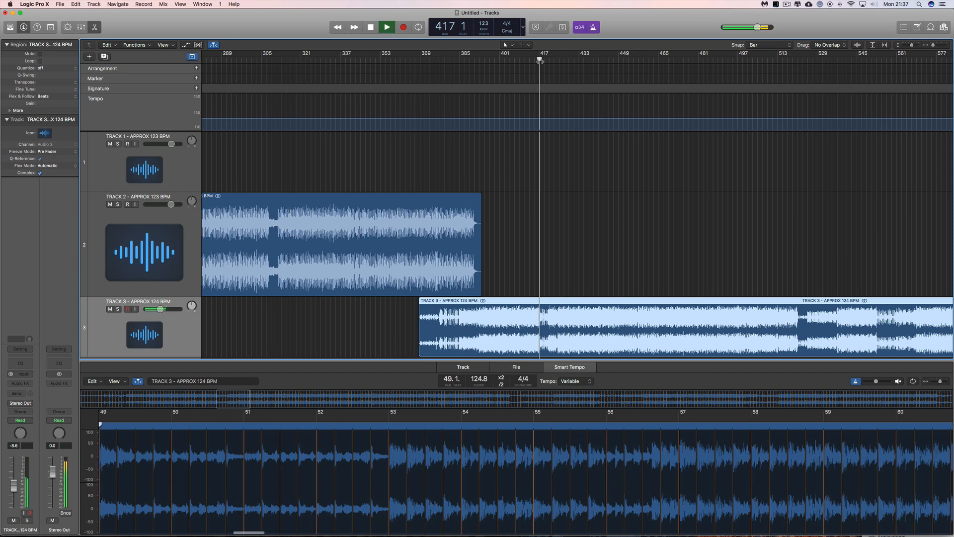
key(space)
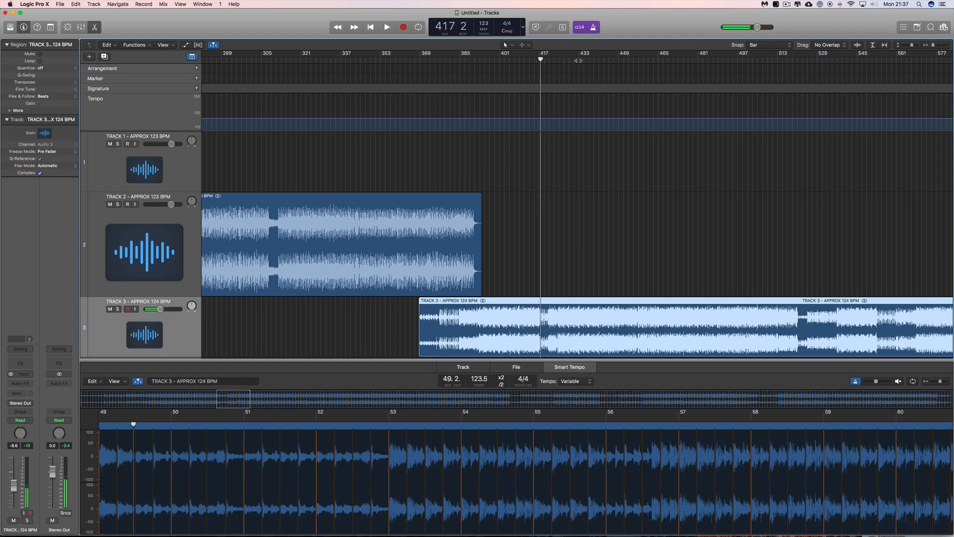
click(578, 60)
key(space)
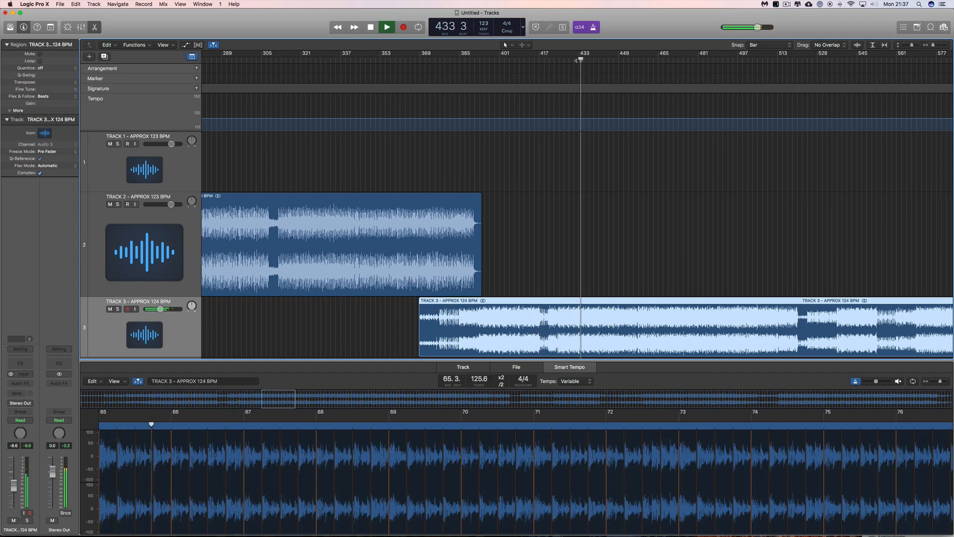
key(space)
Step: Audition more spots in TRACK 3 against the metronome, playing from bars 417, 421, 437 and 441
click(943, 46)
click(944, 46)
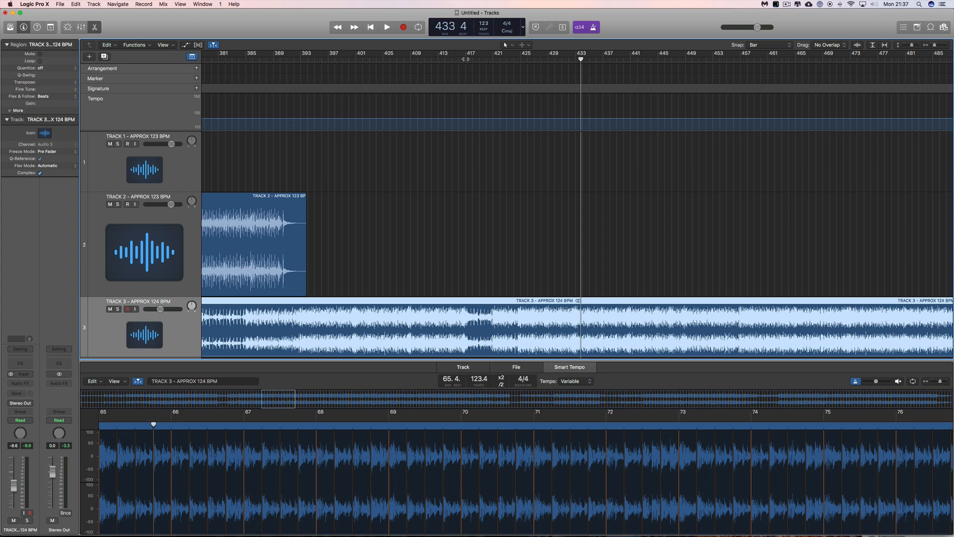
double_click(468, 61)
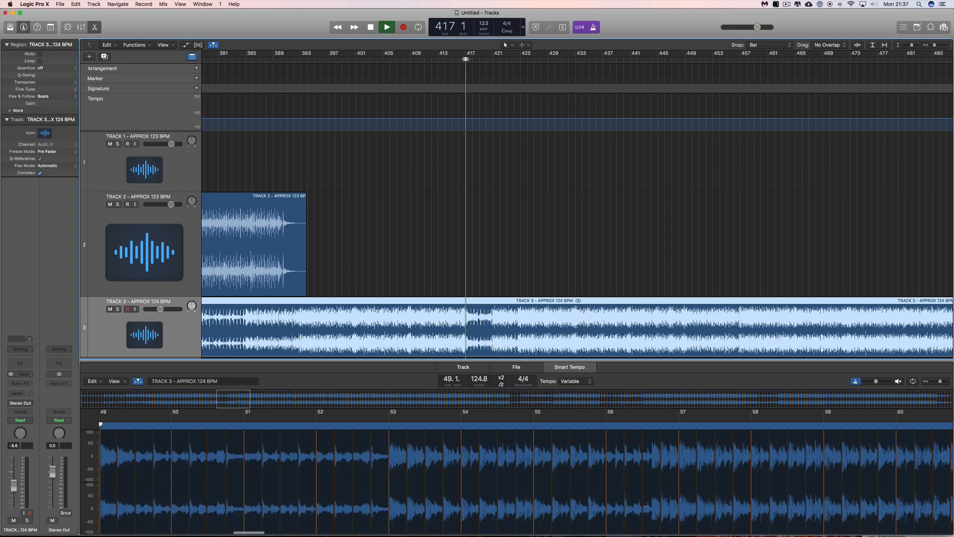
double_click(492, 58)
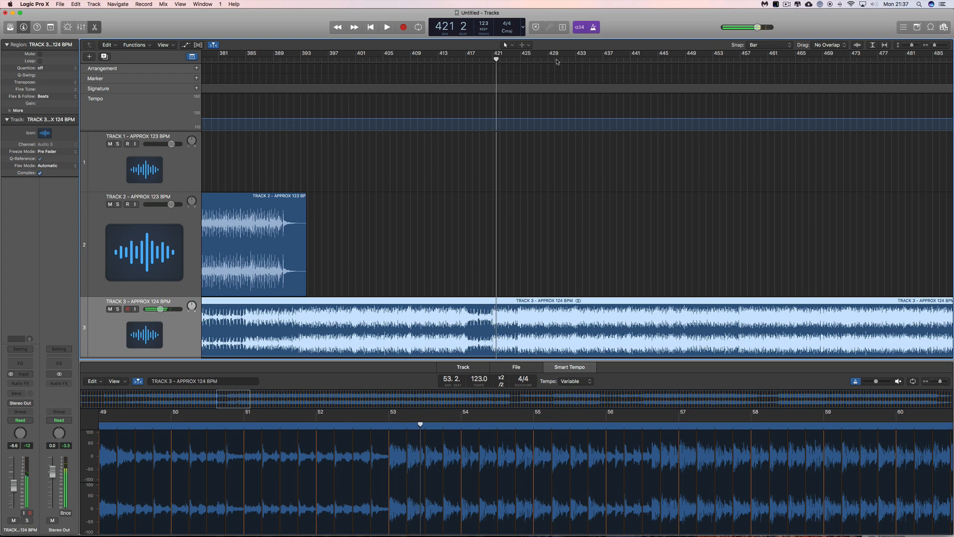
click(601, 60)
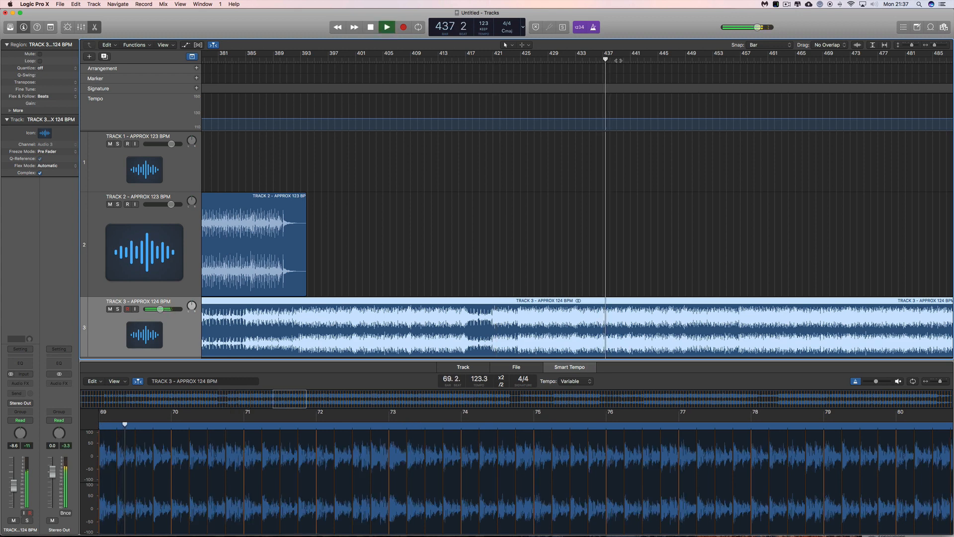
key(space)
click(630, 59)
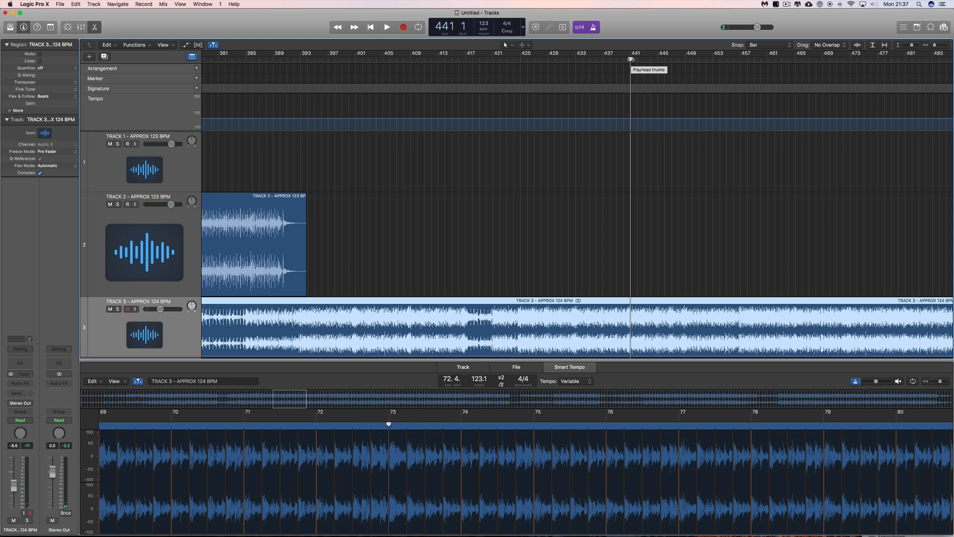
key(space)
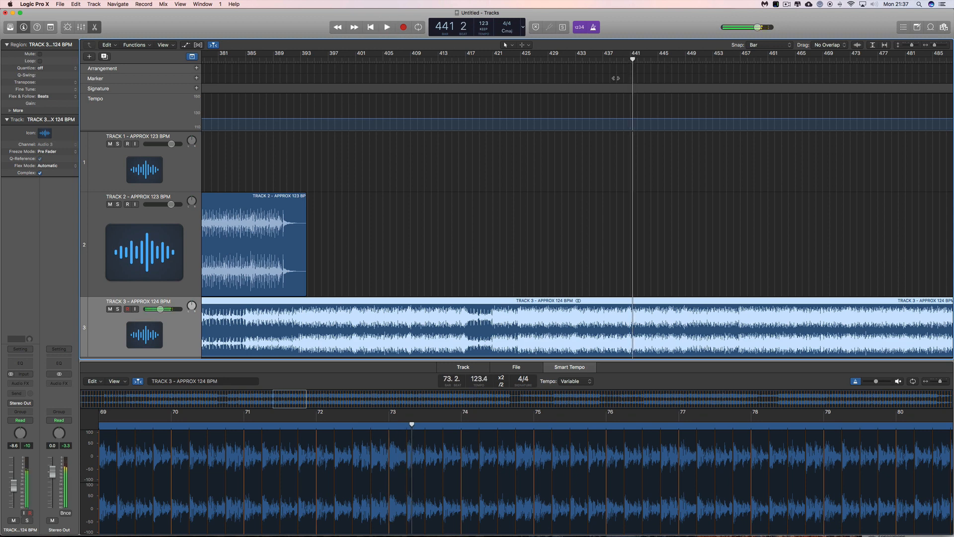
Step: With the Fade tool, fade TRACK 3 in until about bar 391 and fade TRACK 2 out from about bar 368 to its end
scroll(444, 235, left, 10)
scroll(444, 236, left, 3)
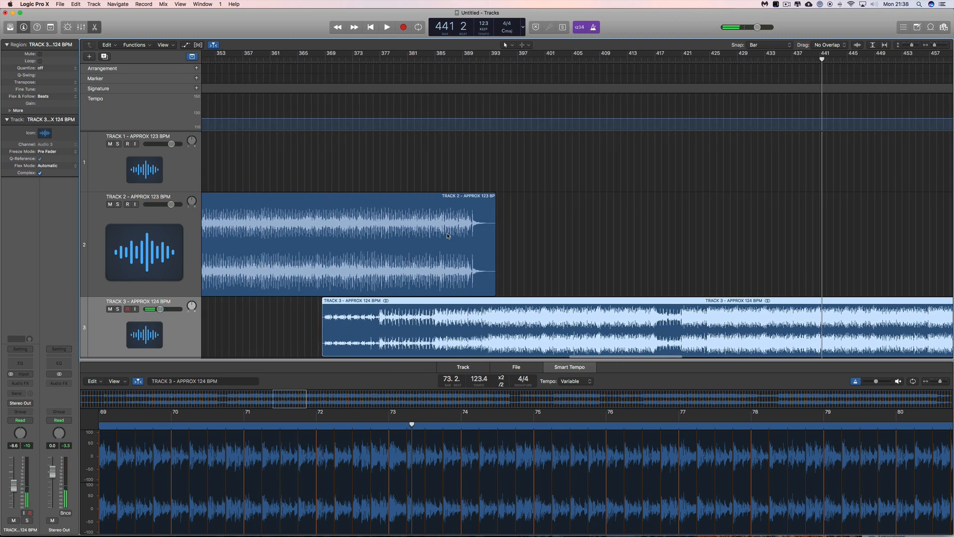
scroll(511, 233, left, 5)
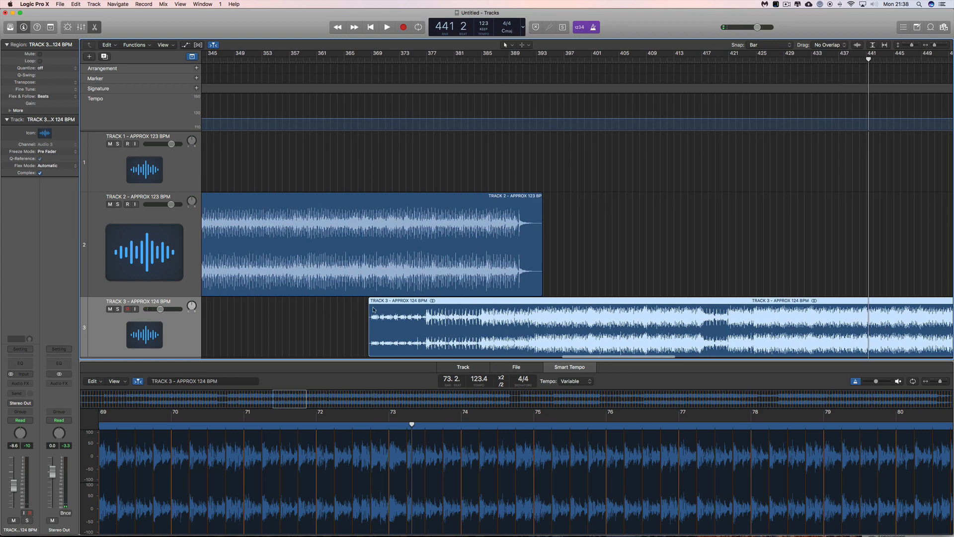
key(t)
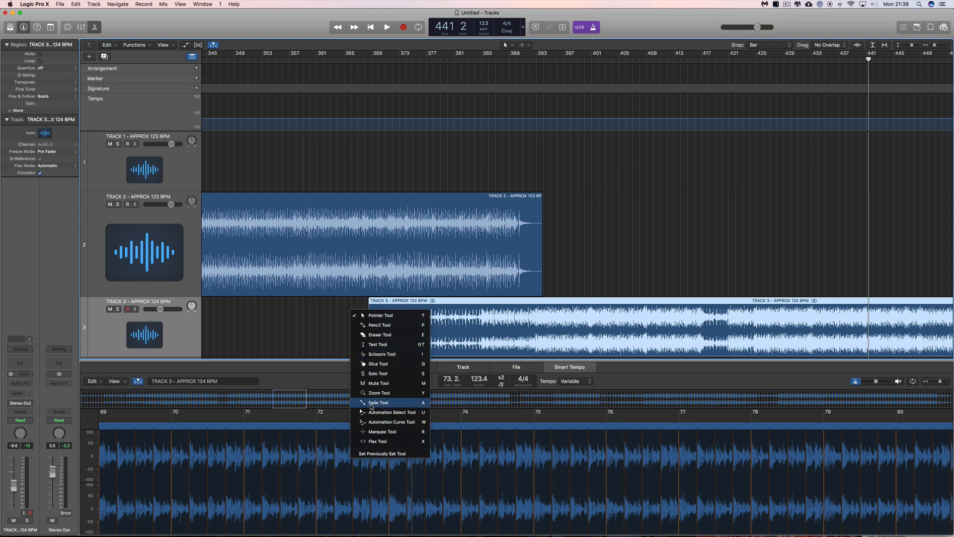
click(372, 405)
drag(370, 303, 527, 298)
drag(542, 226, 367, 174)
Step: Play the overlap from bar 369 while setting TRACK 2's volume to about -17.8 dB and TRACK 3's to -4.4 dB
key(space)
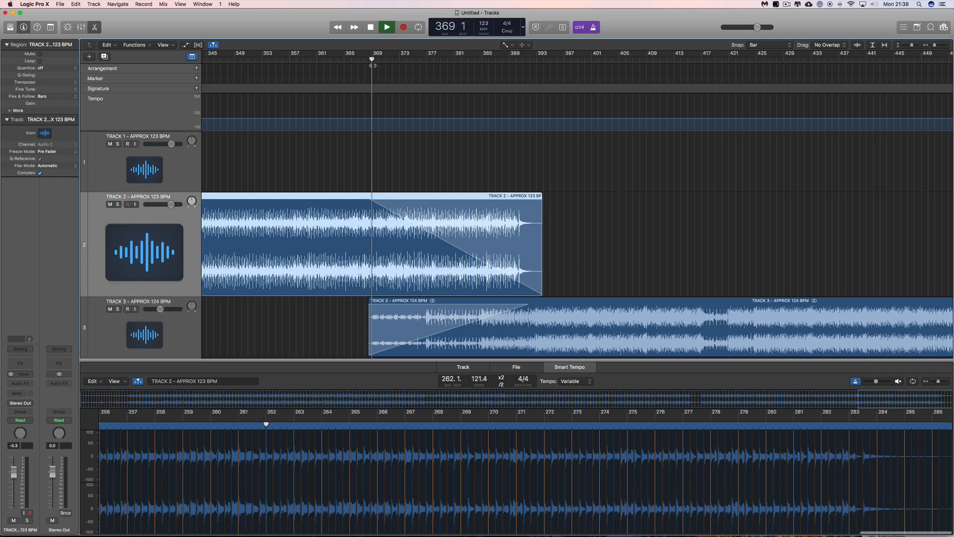
drag(171, 205, 154, 204)
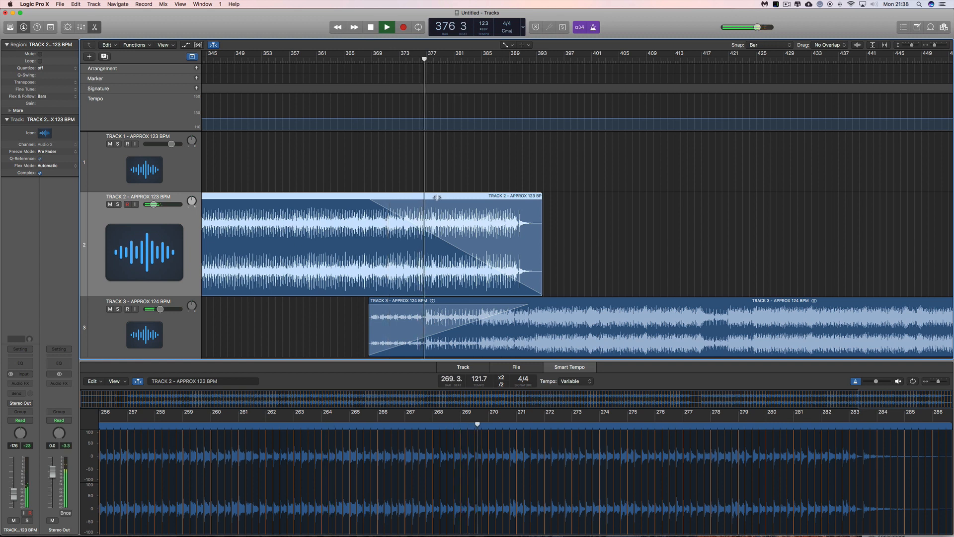
drag(160, 308, 164, 308)
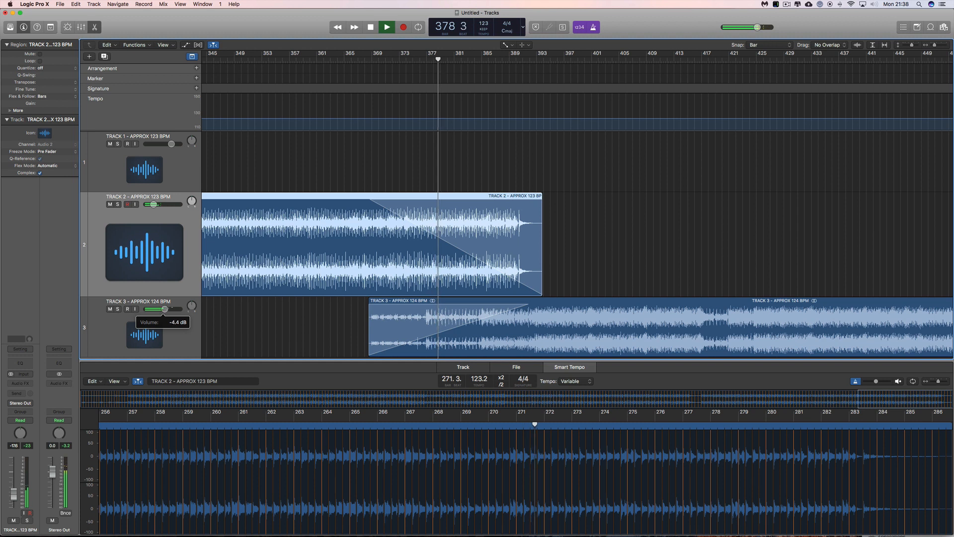
key(space)
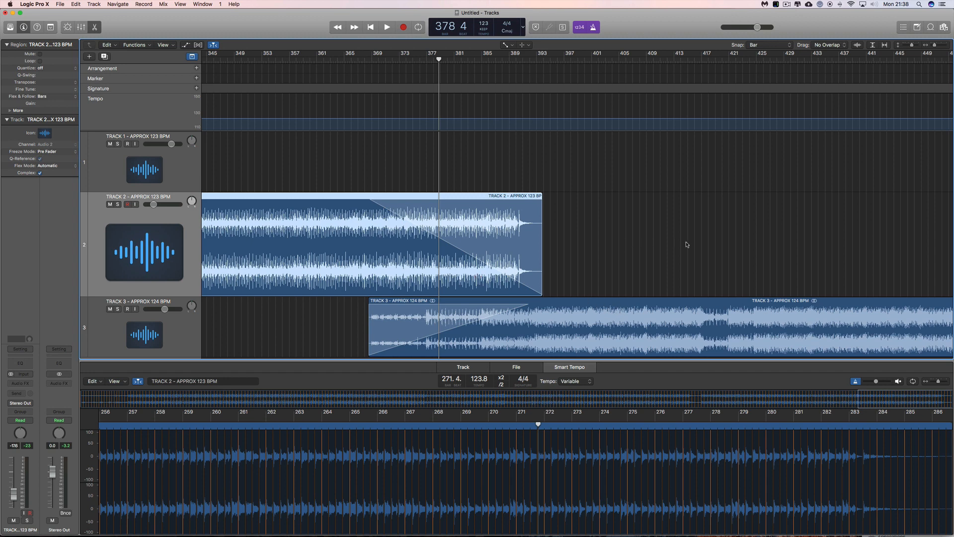
Step: Turn on Catch Playhead, close the Smart Tempo editor, and review the arrangement through to the end of TRACK 3
scroll(655, 243, right, 15)
scroll(685, 245, right, 20)
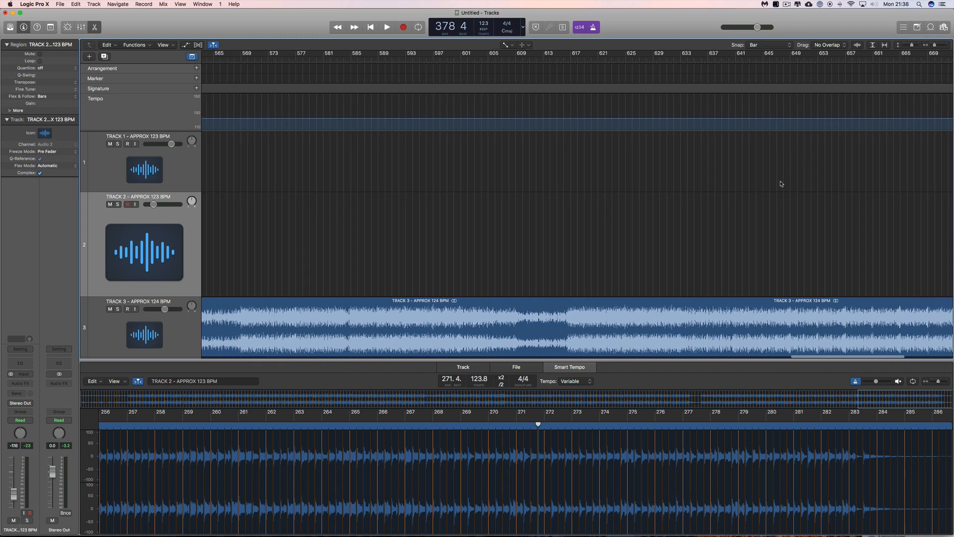
drag(948, 54, 952, 55)
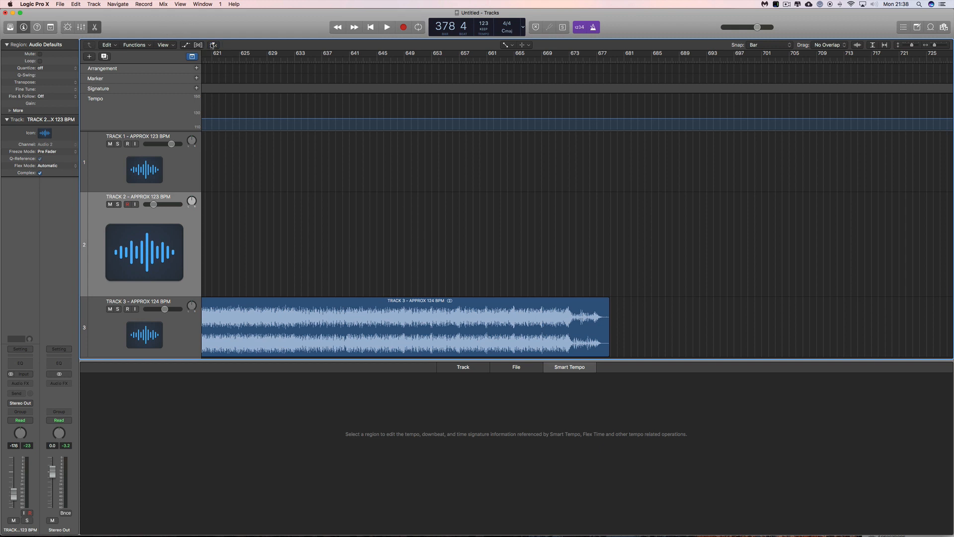
click(213, 45)
click(95, 28)
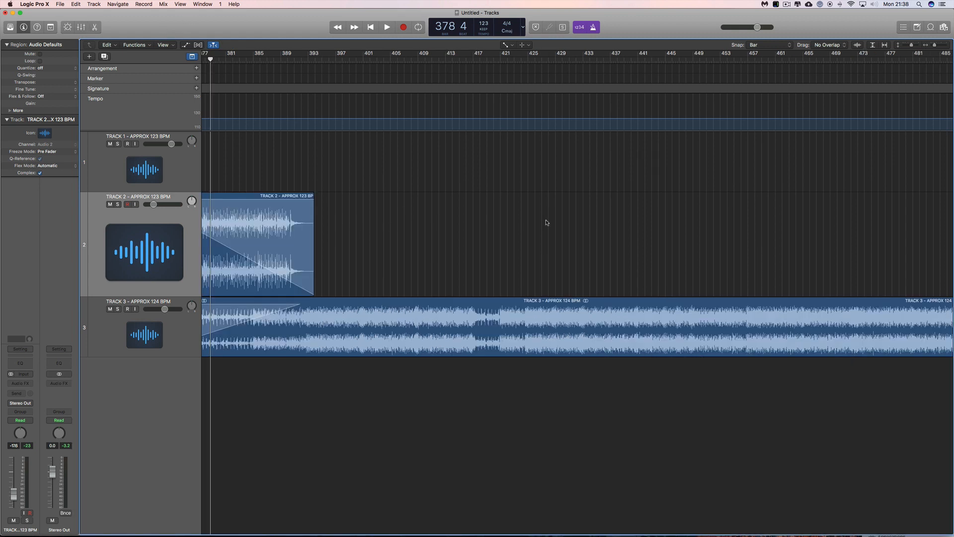
scroll(545, 222, right, 20)
scroll(533, 218, right, 20)
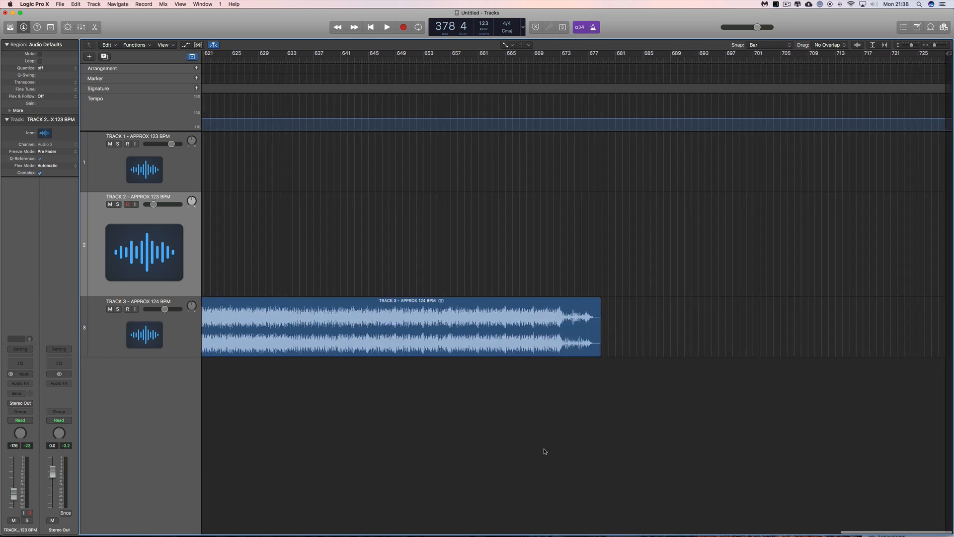
Step: Switch to Finder and add TRACK 4 - APPROX 124 BPM.mp3 to the arrangement below TRACK 3 at about bar 680, past TRACK 3's end
key(super+Tab)
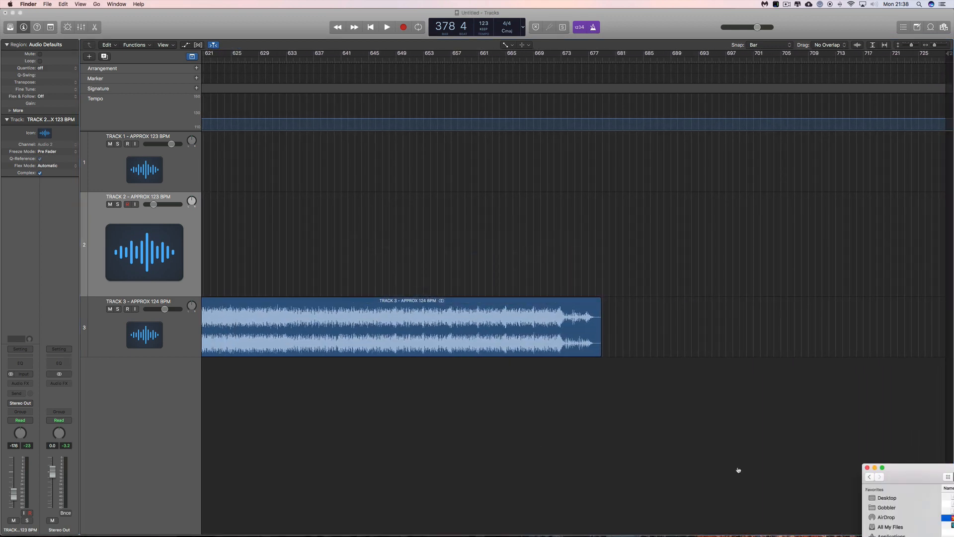
drag(896, 470, 763, 438)
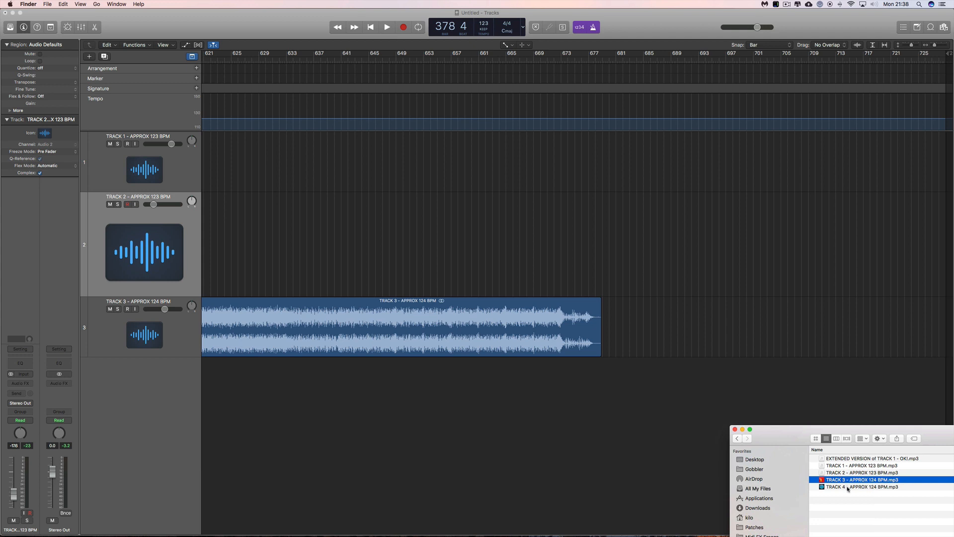
click(851, 487)
drag(839, 486, 625, 397)
scroll(662, 388, right, 10)
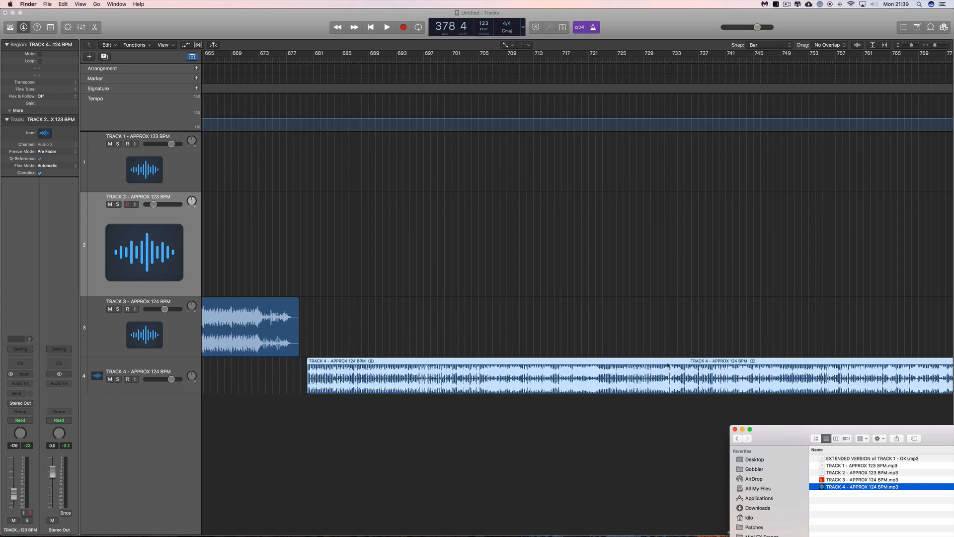
Step: Return to Logic Pro X, restore the Pointer tool, and analyze the TRACK 4 region in the Smart Tempo editor
click(670, 367)
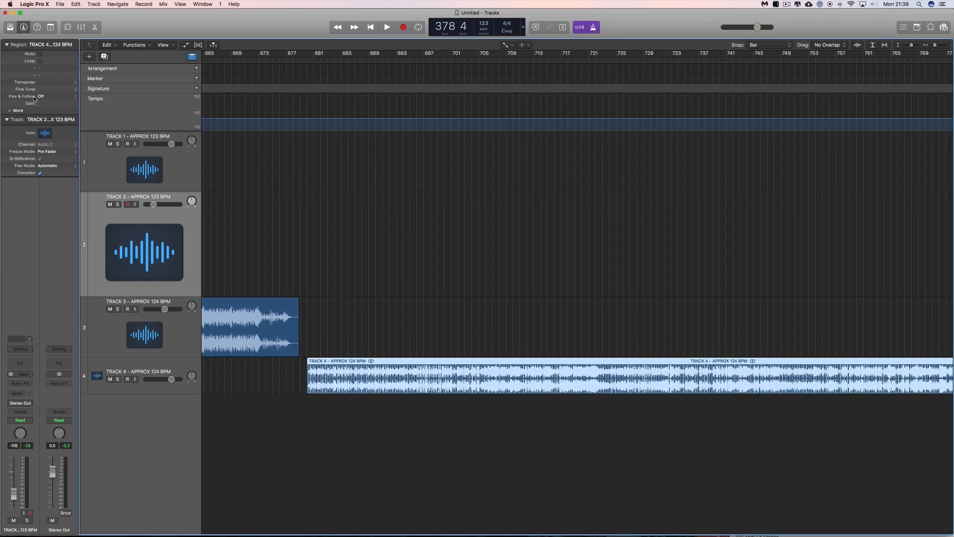
right_click(481, 350)
click(481, 335)
double_click(480, 362)
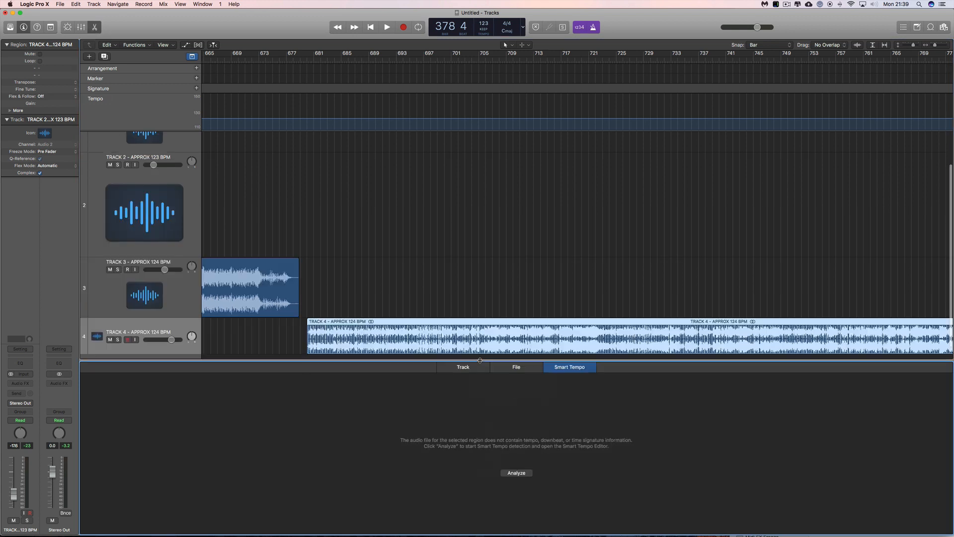
click(523, 475)
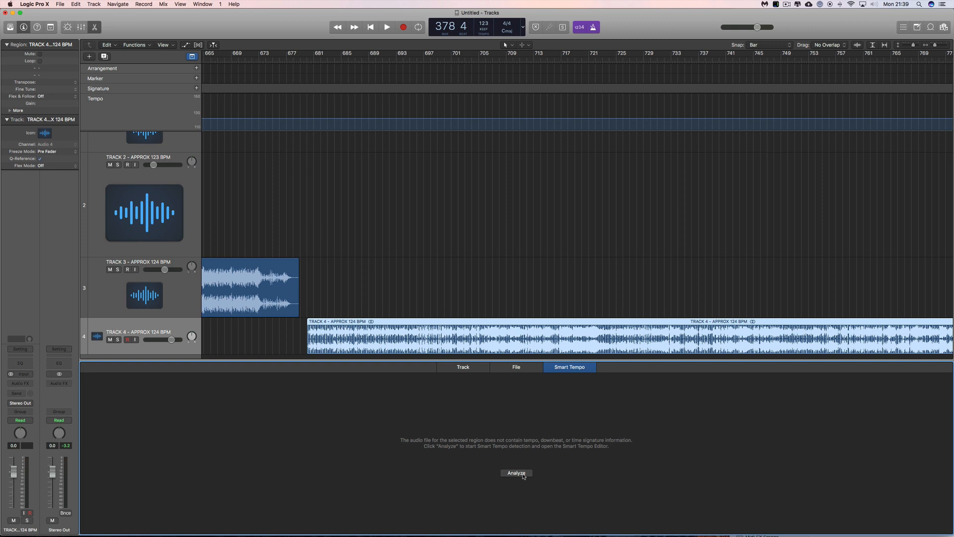
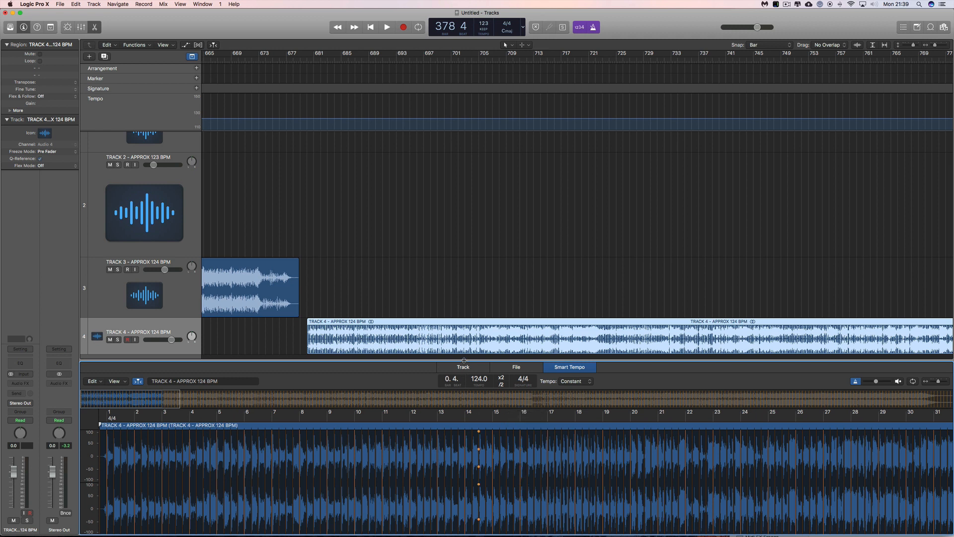
Step: Enlarge the Smart Tempo editor and set TRACK 4's tempo interpretation to Variable
drag(463, 359, 463, 274)
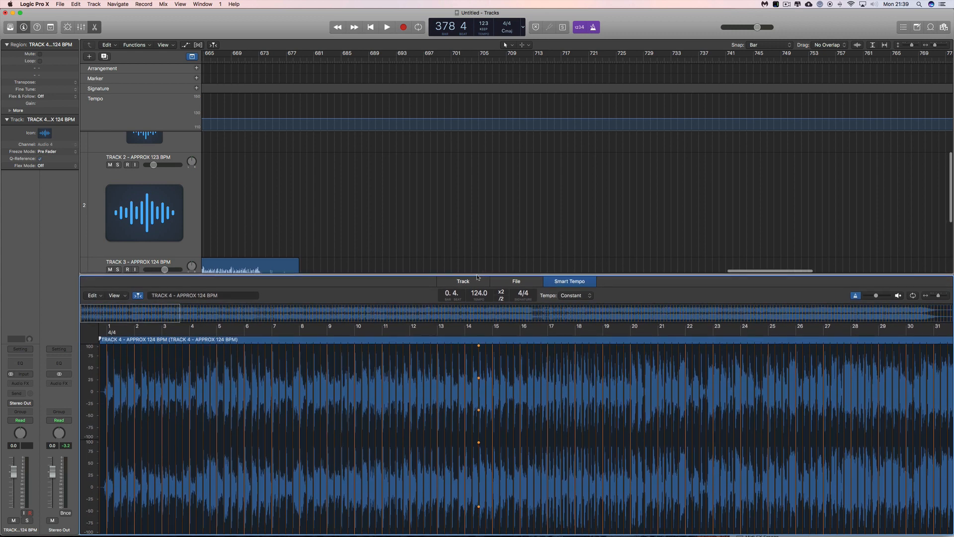
click(579, 297)
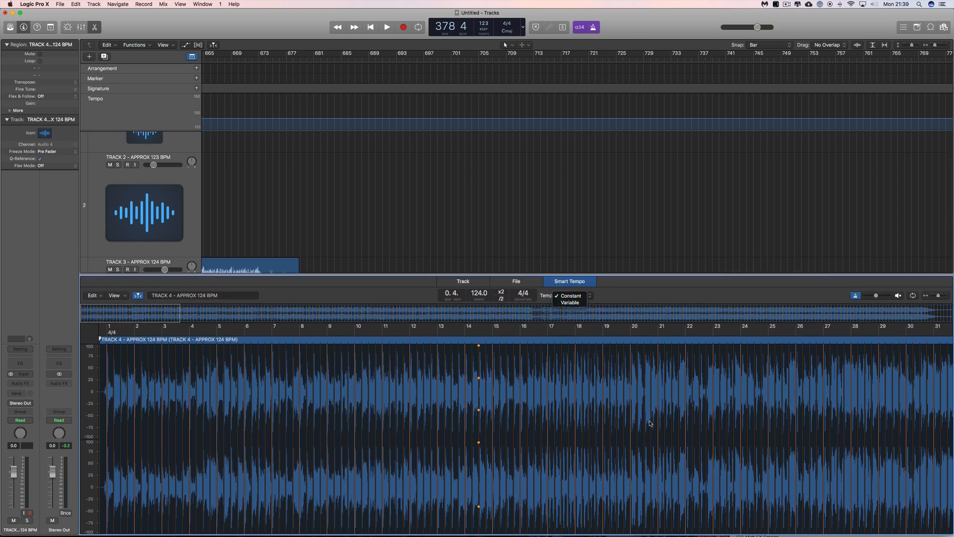
click(577, 303)
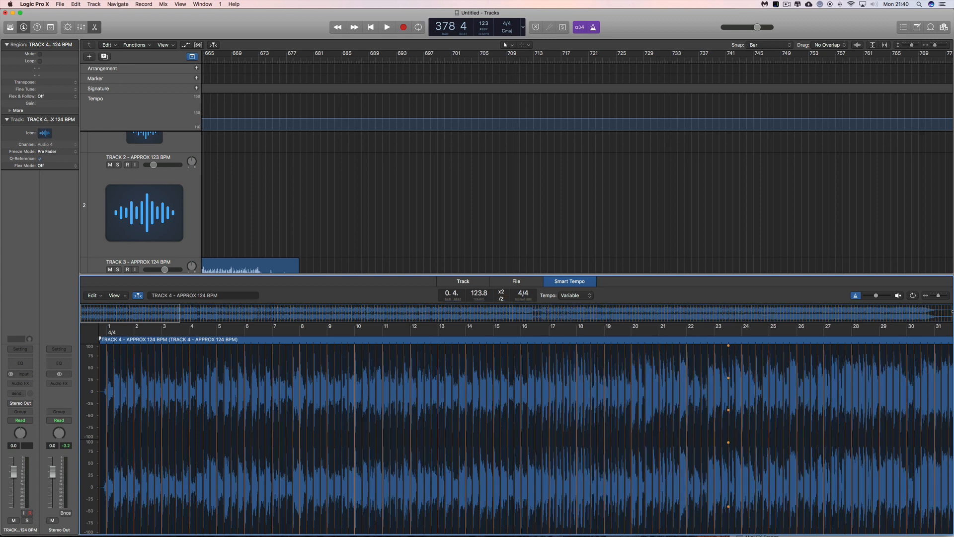
Step: Examine TRACK 4's detected beat markers against the waveform at several spots between bars 9 and 50
click(943, 296)
drag(943, 295, 944, 295)
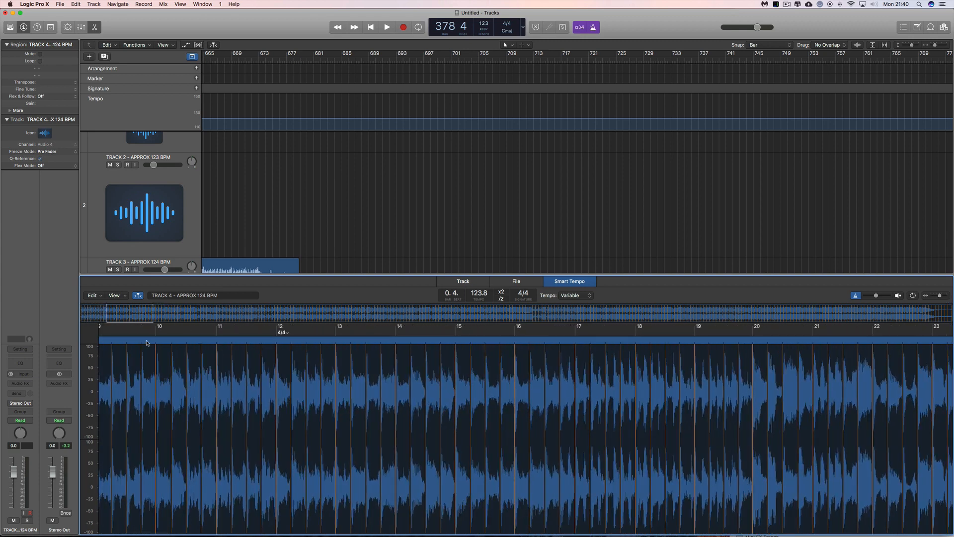
drag(134, 320, 221, 323)
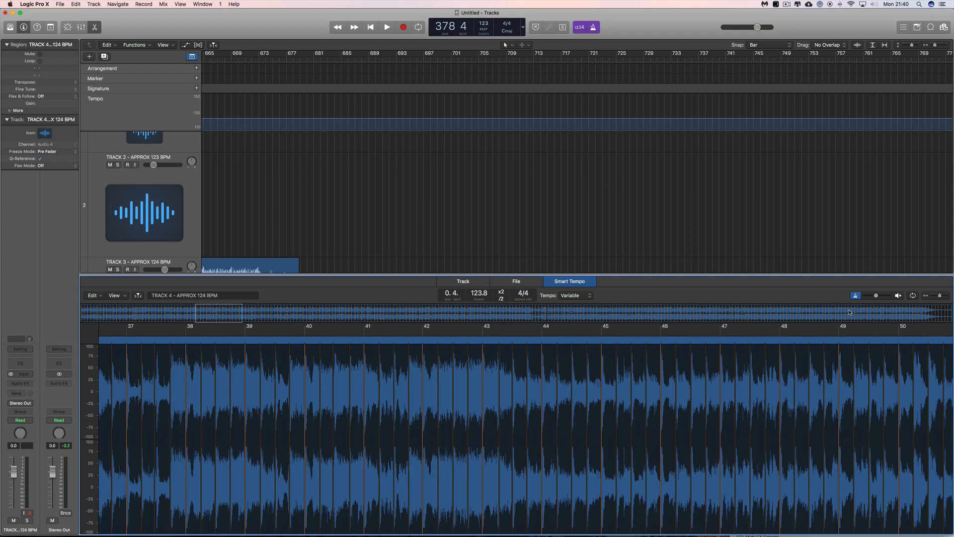
drag(939, 297, 940, 297)
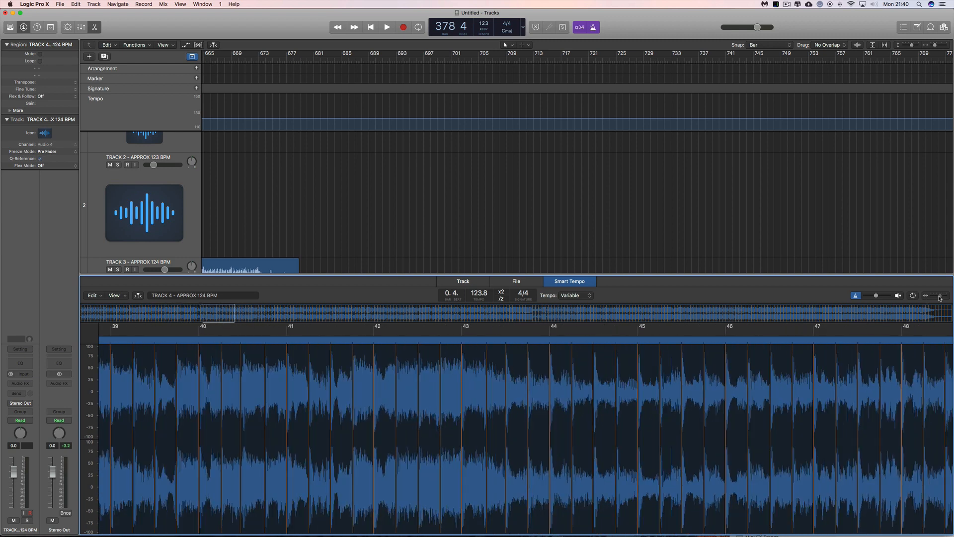
mouse_move(226, 325)
mouse_down()
mouse_move(167, 323)
mouse_move(739, 340)
mouse_move(358, 341)
mouse_move(251, 334)
mouse_move(211, 316)
mouse_up()
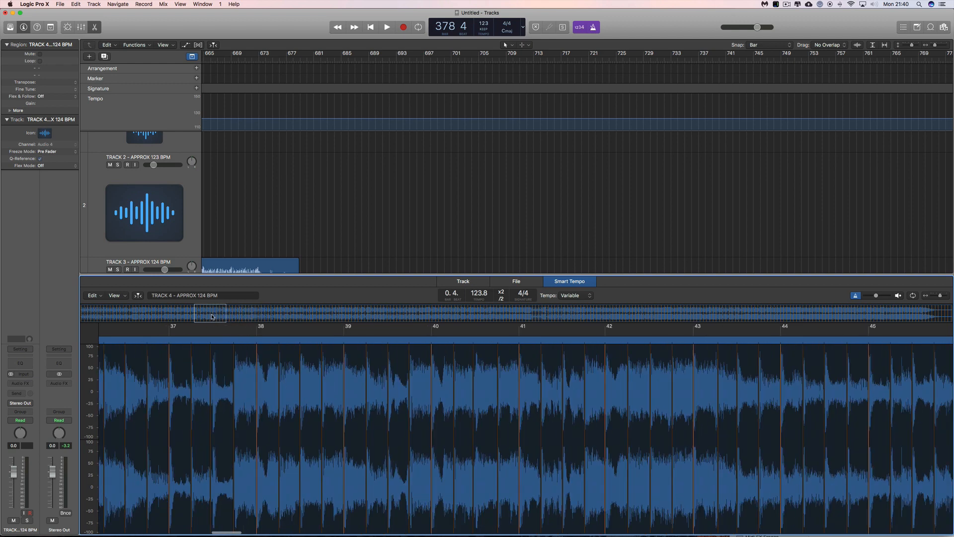
click(343, 343)
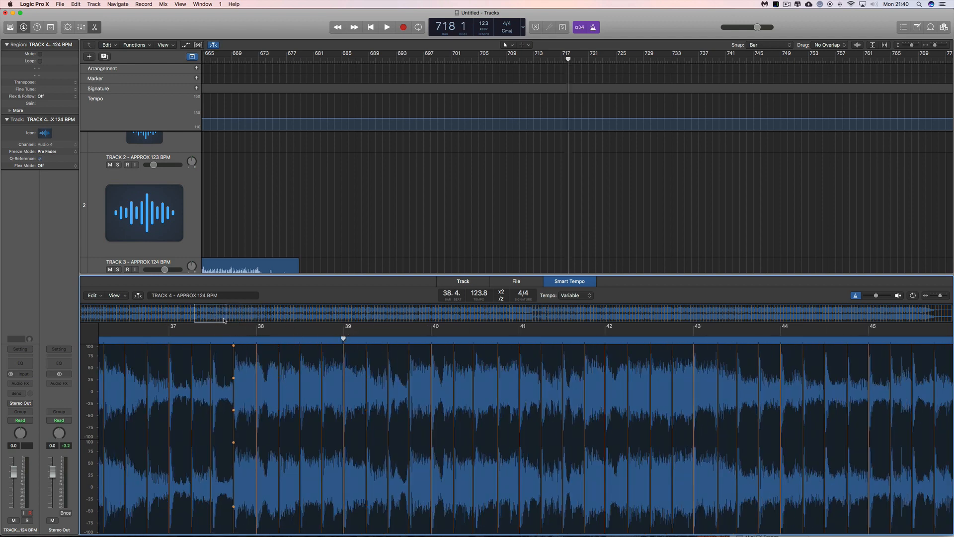
drag(224, 320, 159, 319)
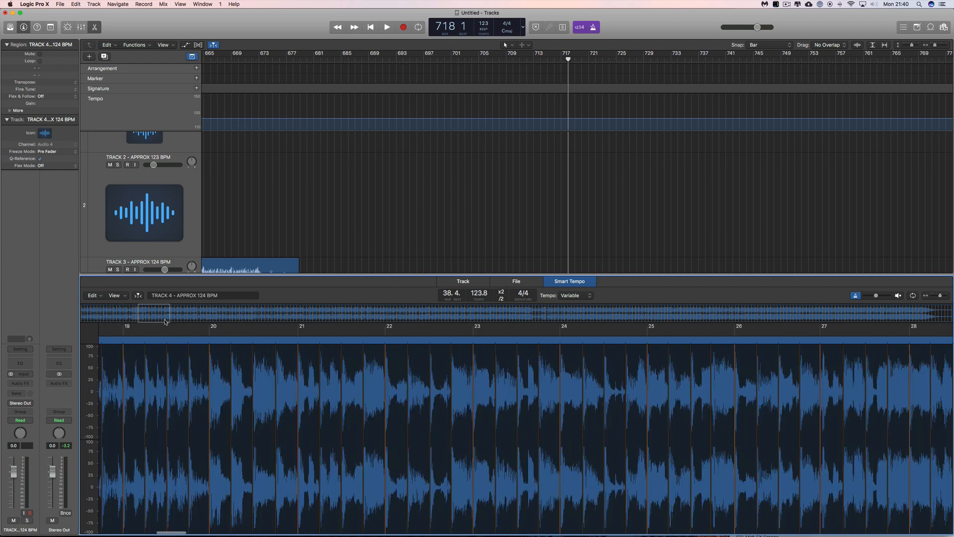
Step: Preview TRACK 4 from bar 20, set the downbeat on beat 4 of bar 20, and preview the corrected bars against the metronome
click(208, 340)
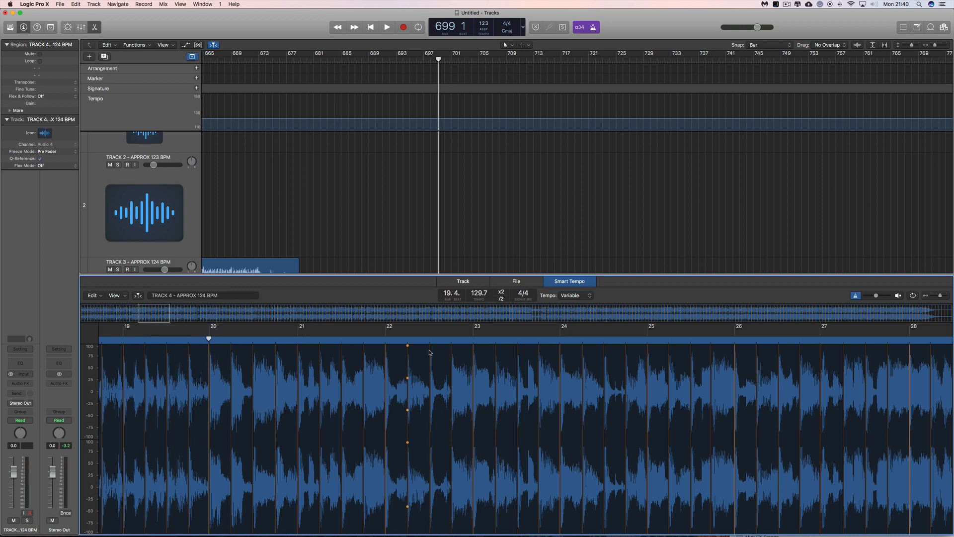
click(898, 296)
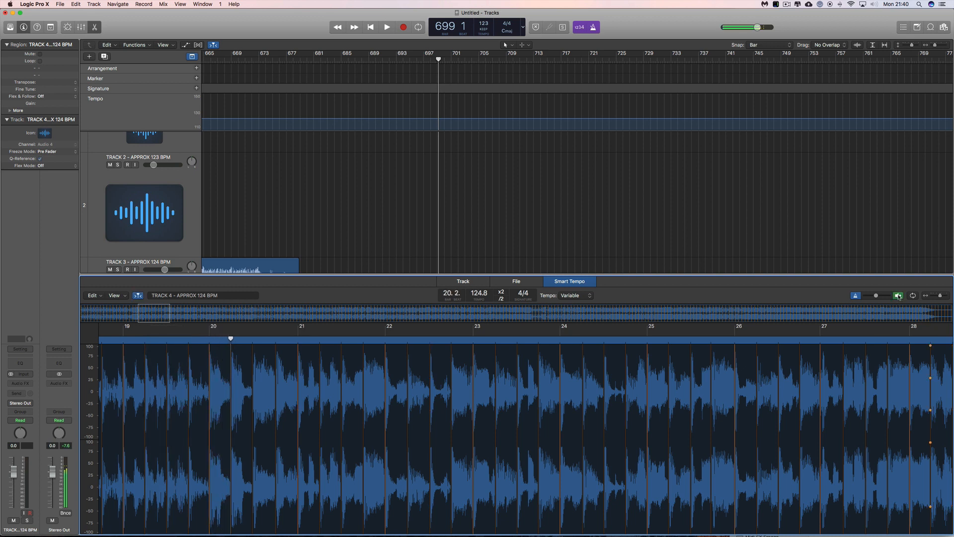
click(898, 297)
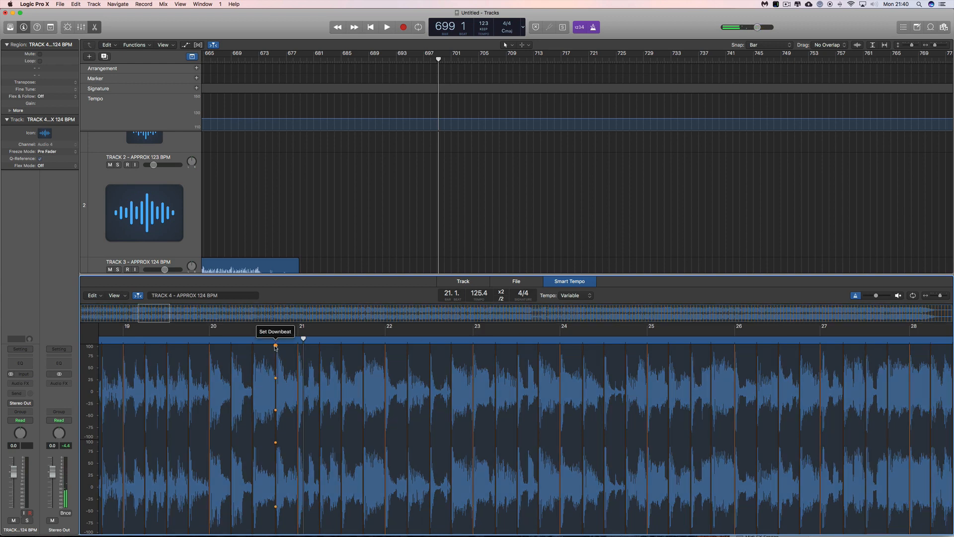
click(275, 347)
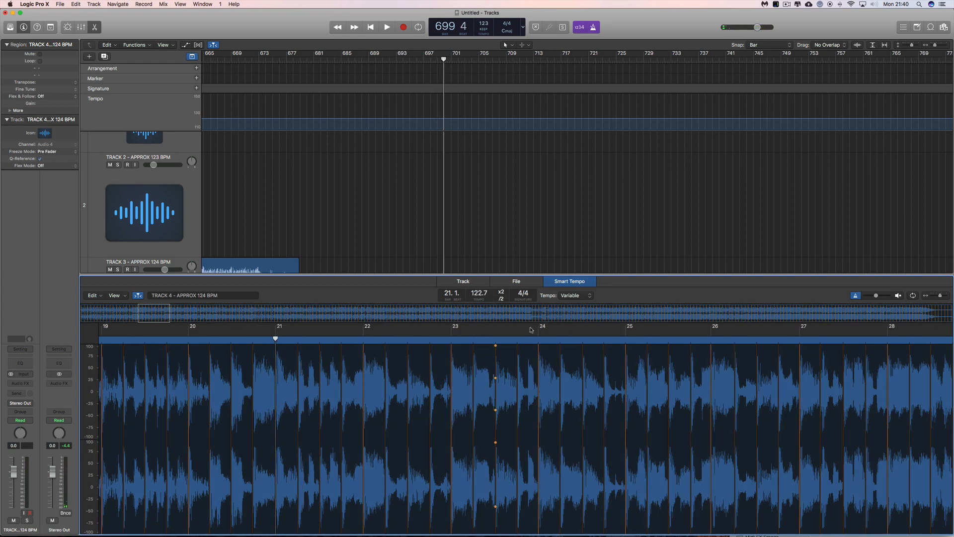
click(899, 296)
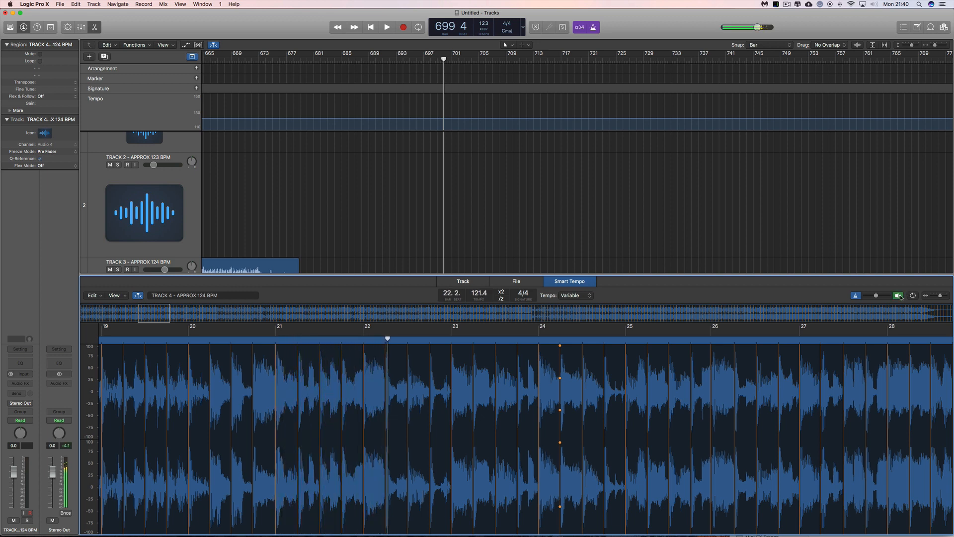
click(900, 297)
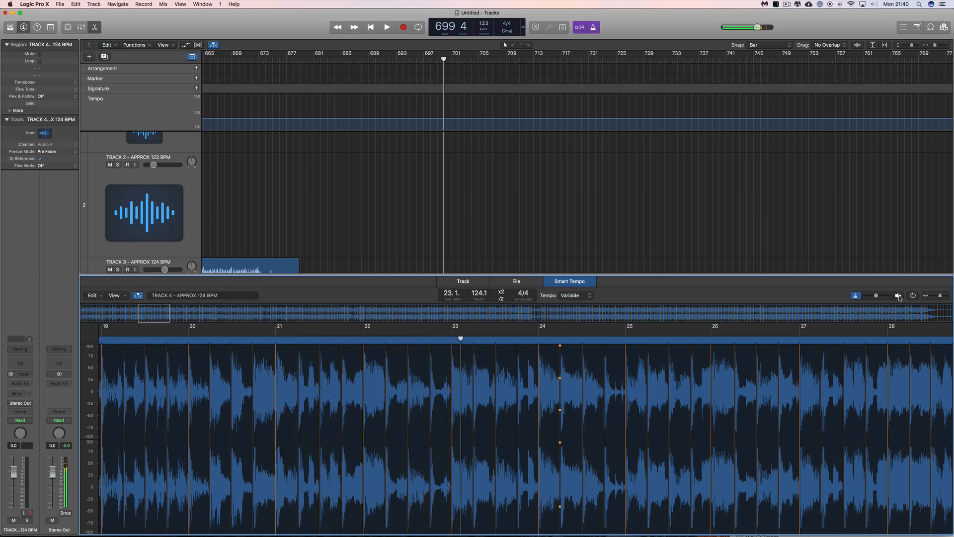
Step: Set Flex & Follow for the TRACK 4 region to On + Align Bars and Beats
scroll(302, 167, down, 5)
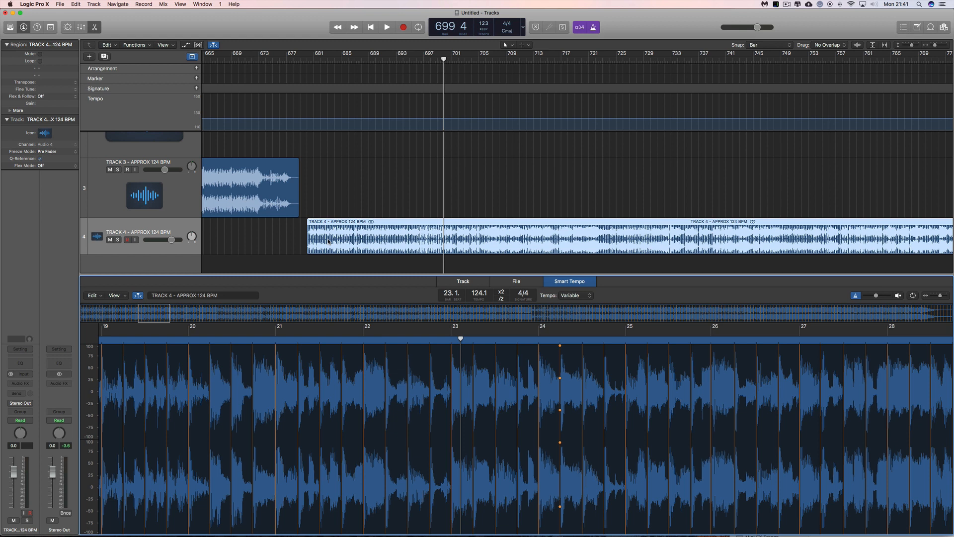
click(50, 95)
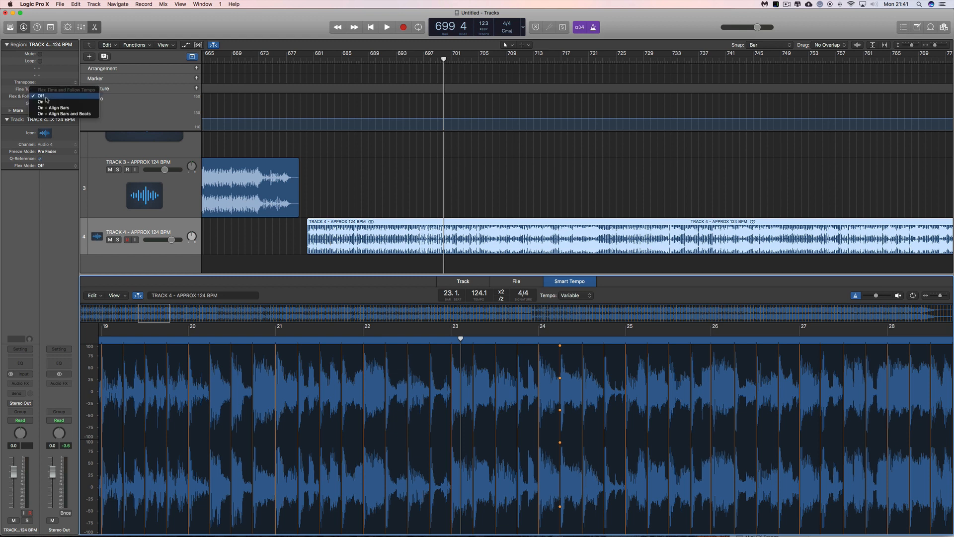
click(59, 114)
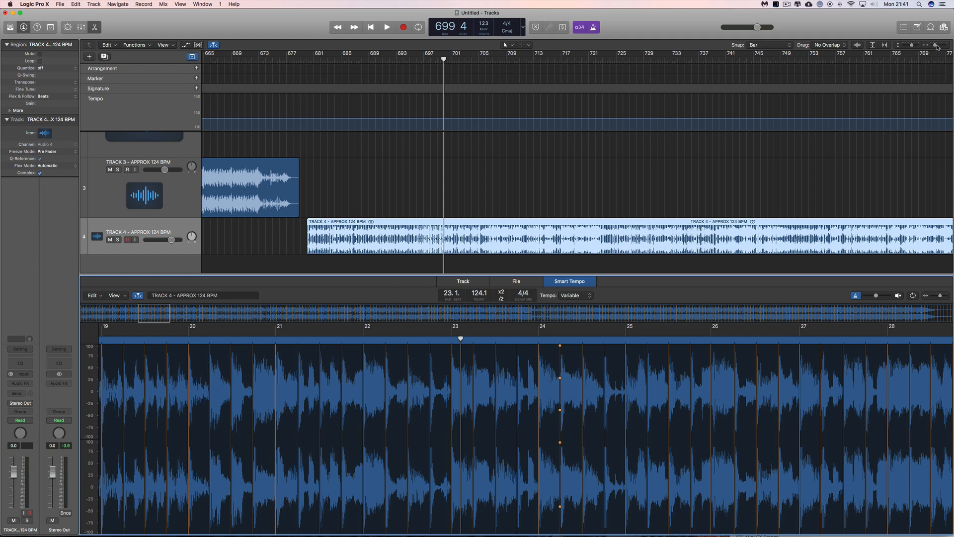
Step: Close the Smart Tempo editor and increase the height of TRACK 4 in the arrangement
drag(936, 45, 943, 45)
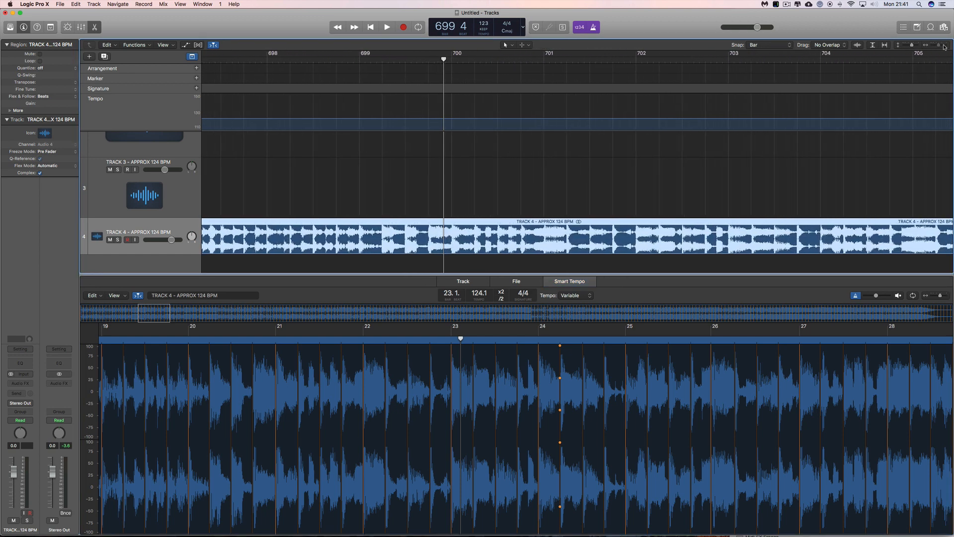
click(99, 30)
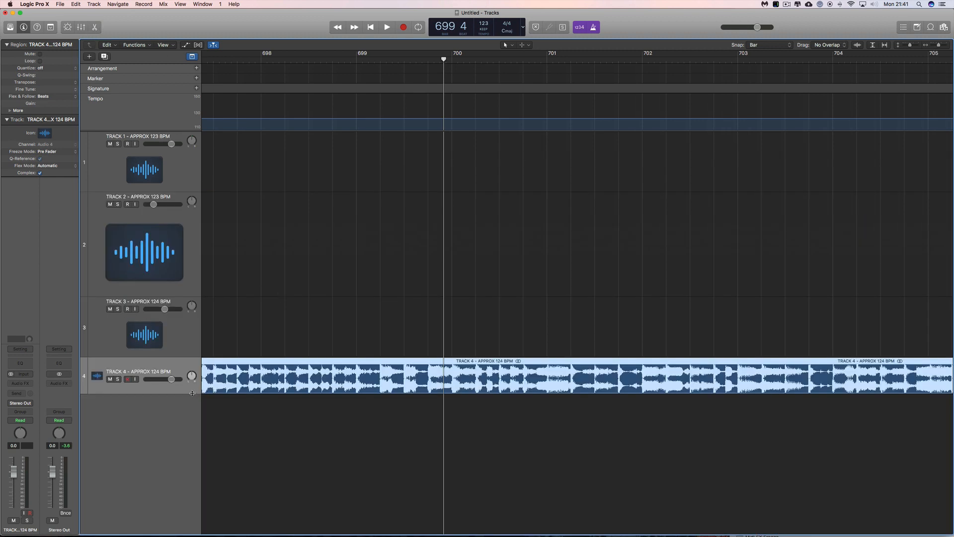
drag(193, 393, 193, 439)
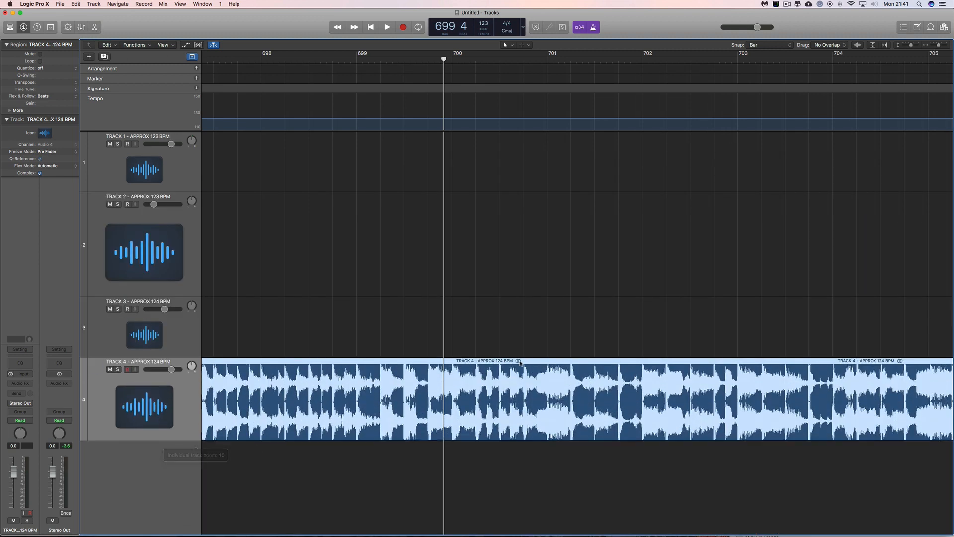
Step: Show the flex view briefly to inspect TRACK 4's stretched audio around bar 700, and hide it again
click(944, 47)
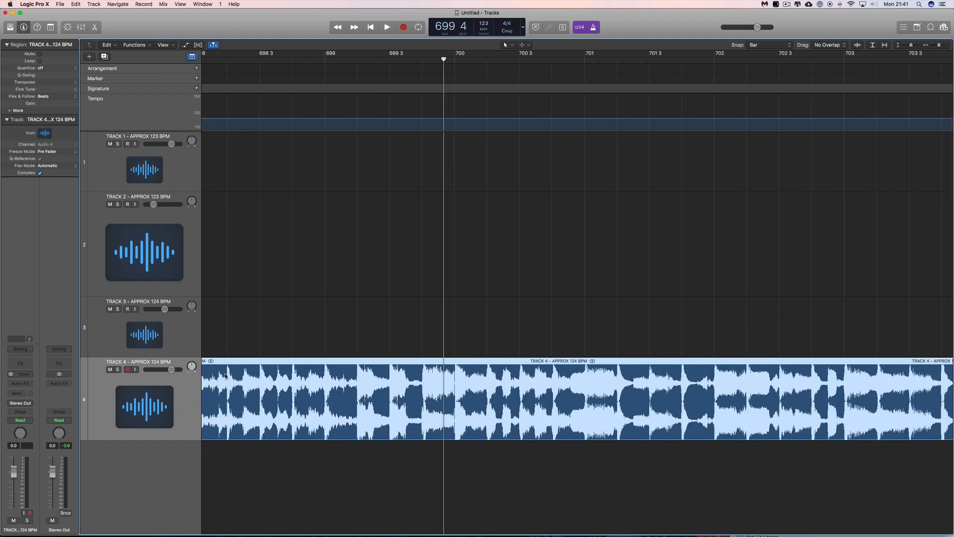
click(197, 45)
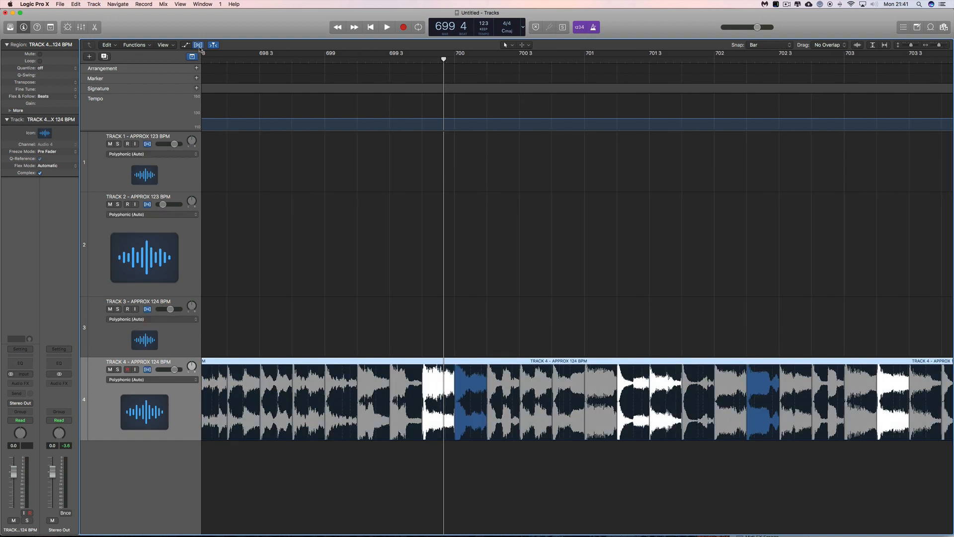
click(197, 44)
drag(472, 362, 471, 360)
Step: Play TRACK 4 from bar 700 while lowering its volume to about -10.2 dB
click(454, 59)
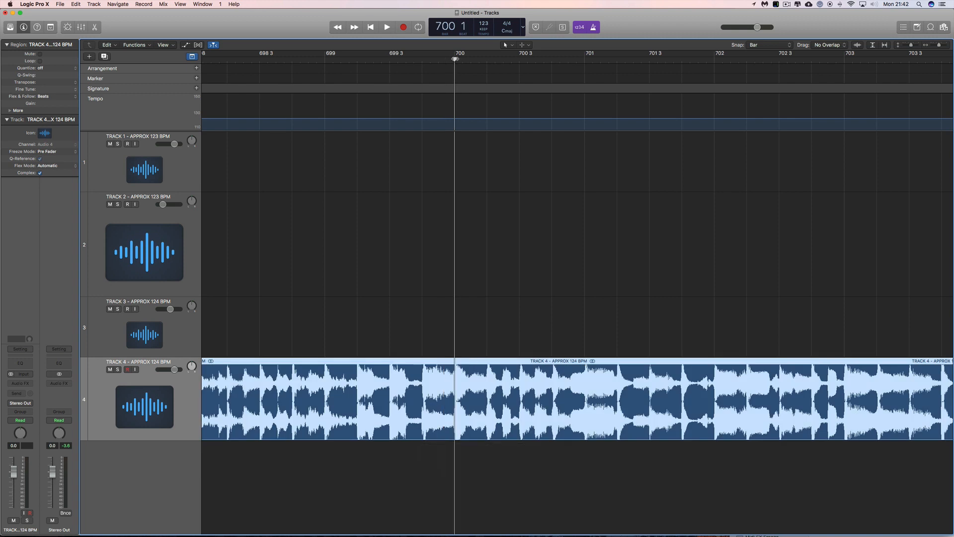
key(space)
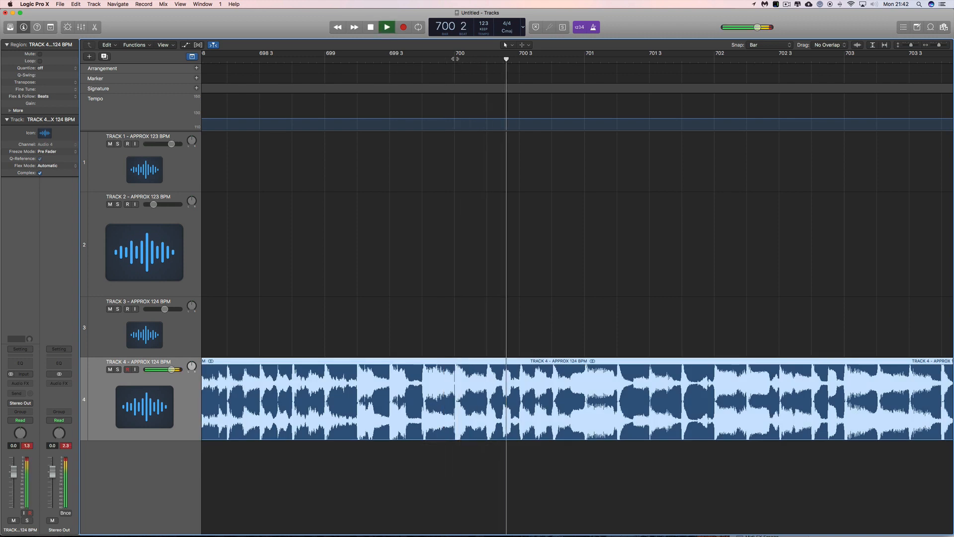
drag(172, 369, 159, 369)
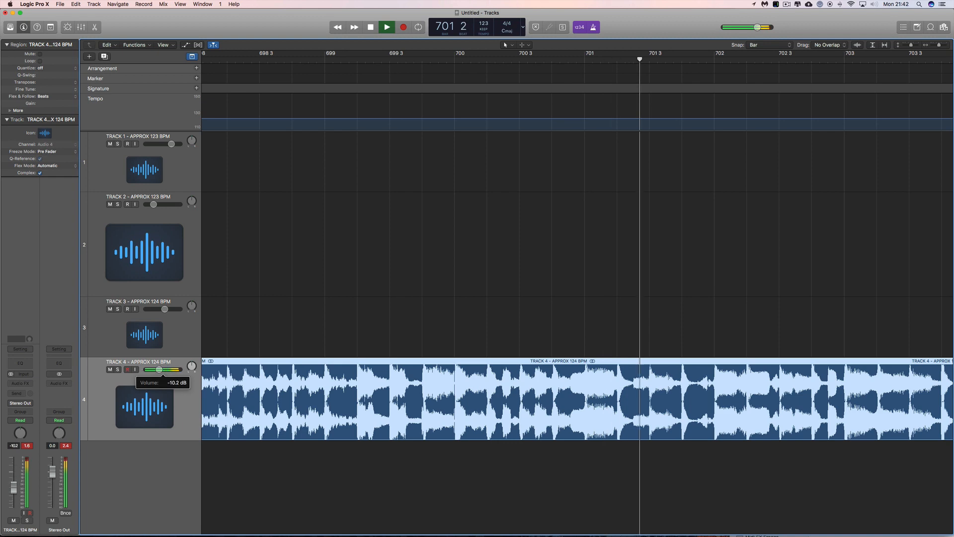
key(space)
Step: Check the snap options and move the TRACK 4 region earlier to bar 470 so it overlaps TRACK 3
mouse_move(939, 45)
mouse_down()
mouse_move(925, 52)
mouse_move(932, 46)
mouse_up()
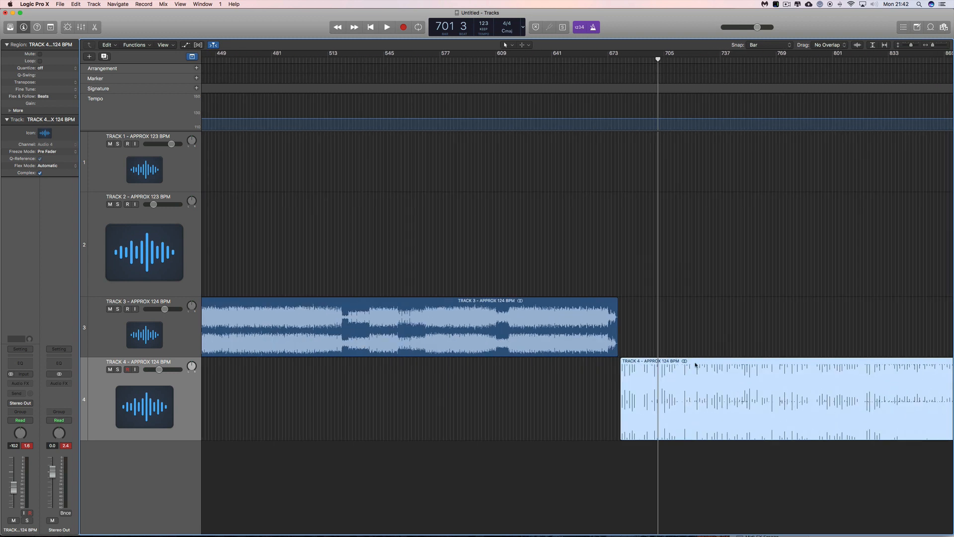
click(773, 46)
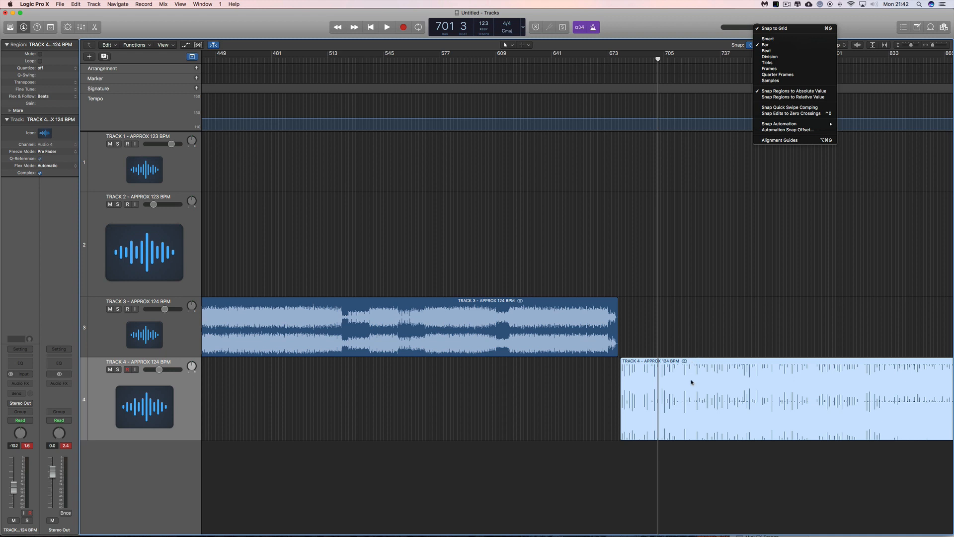
click(711, 364)
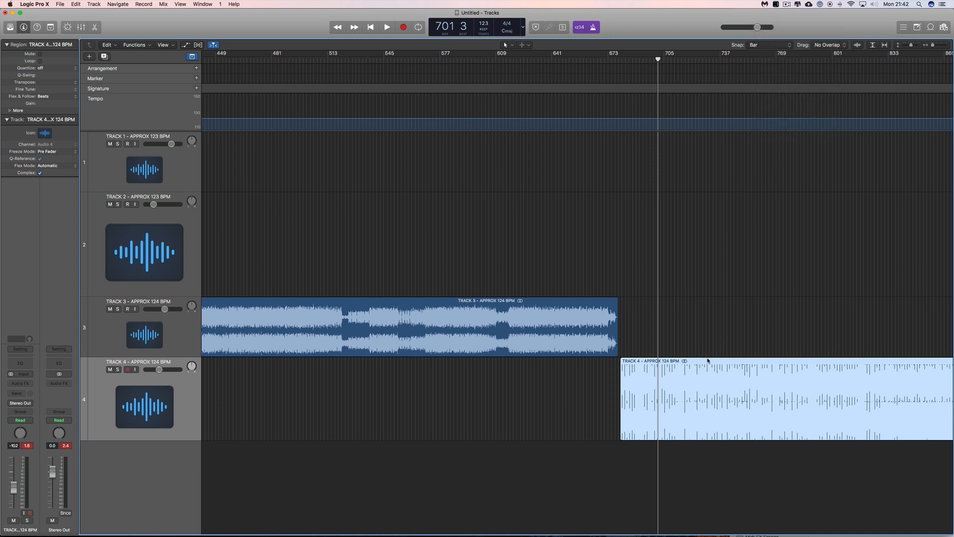
drag(723, 364, 355, 358)
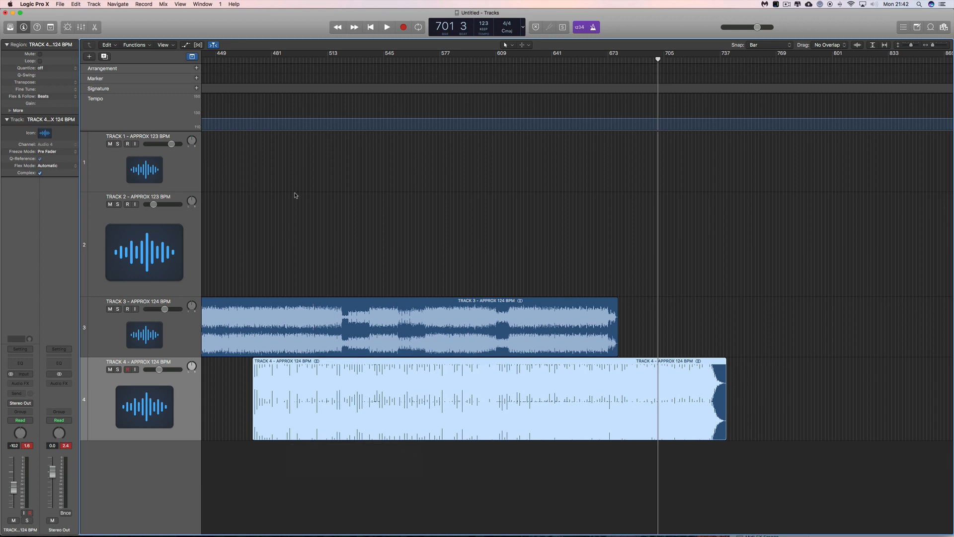
Step: Compare the beats of TRACK 3 and TRACK 4 against the bar lines around bar 513
click(327, 62)
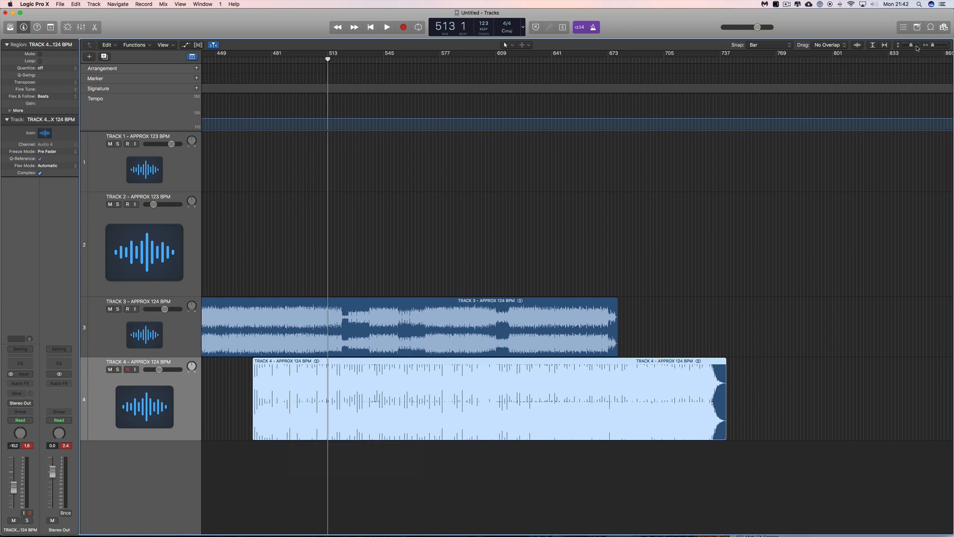
drag(932, 45, 948, 48)
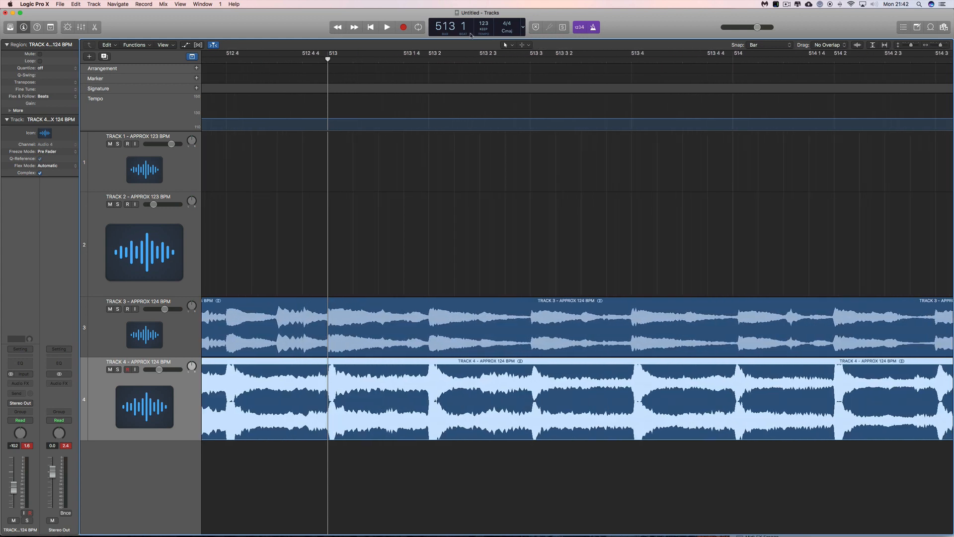
drag(328, 60, 387, 59)
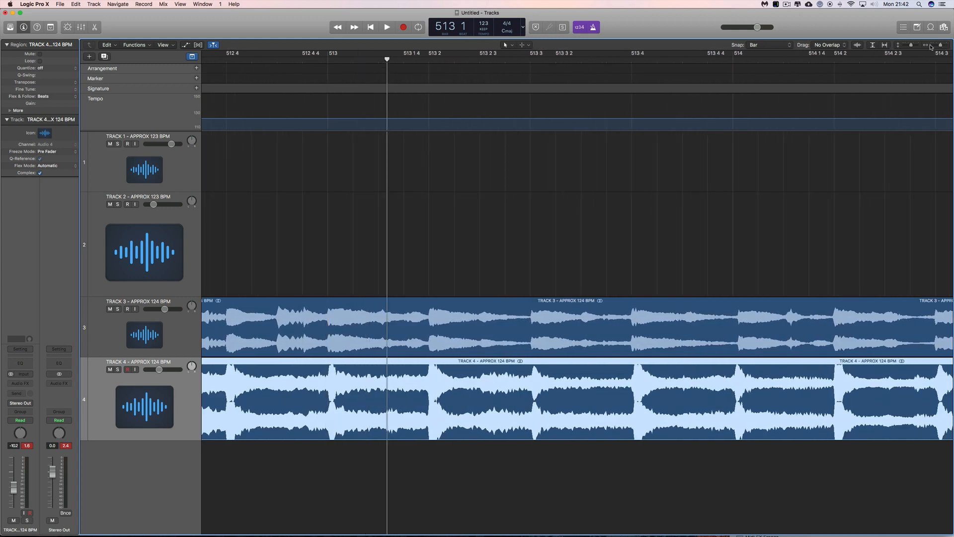
click(904, 47)
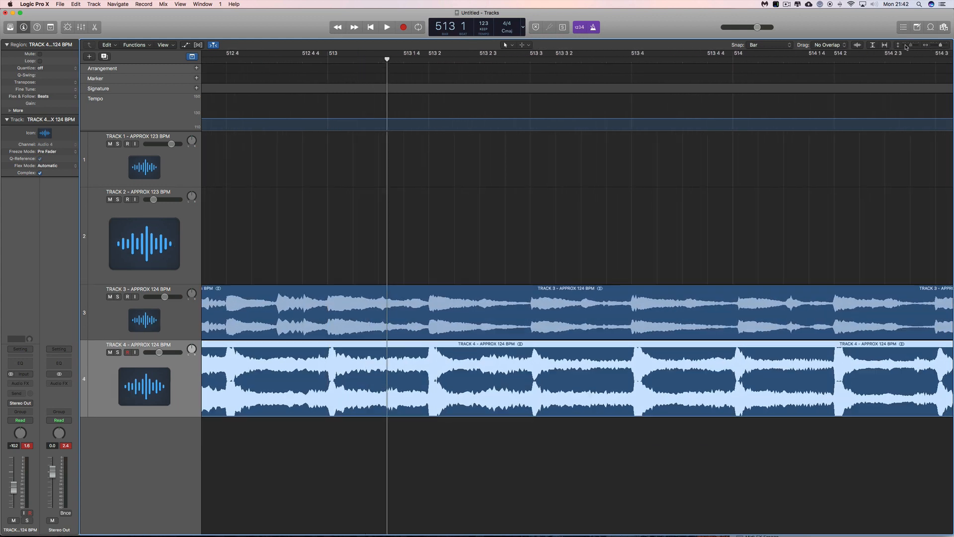
click(934, 47)
click(934, 47)
click(934, 47)
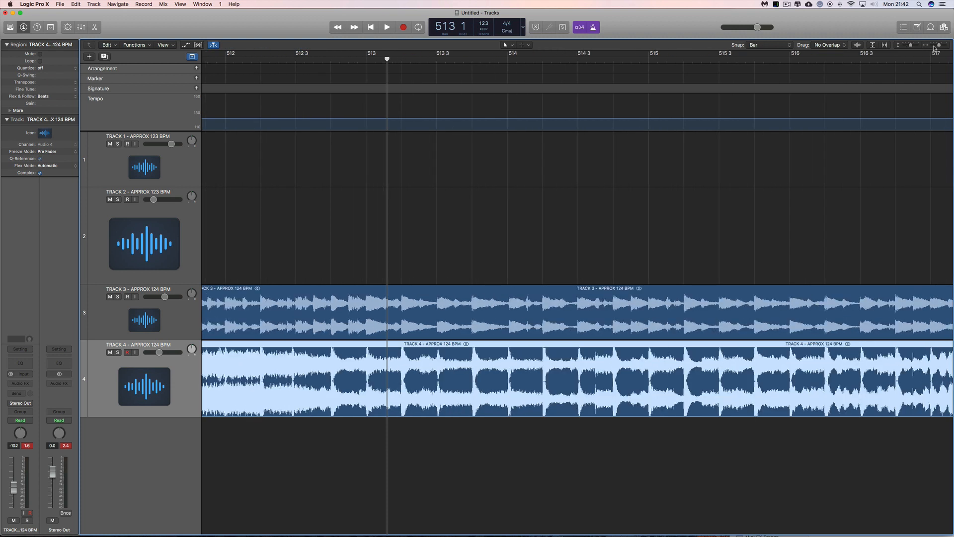
click(934, 47)
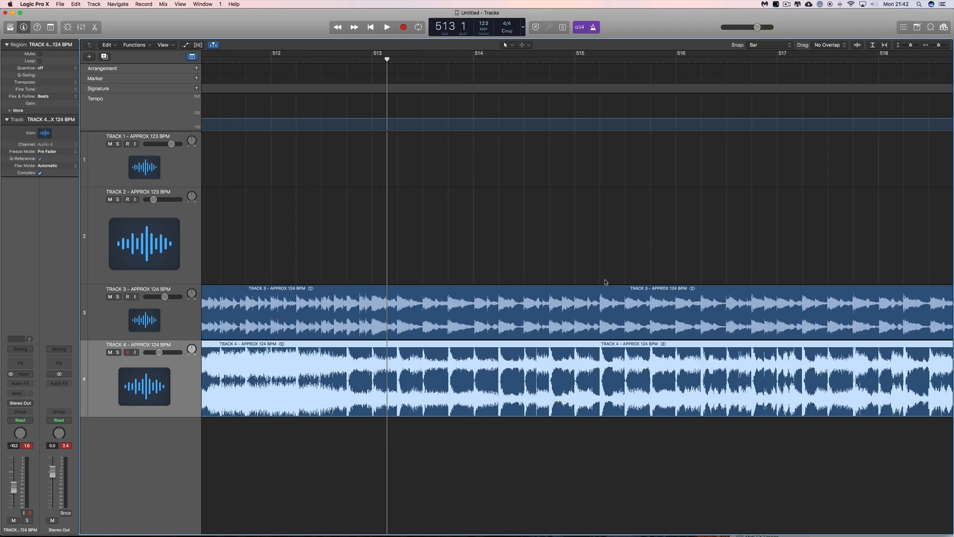
drag(398, 347, 399, 347)
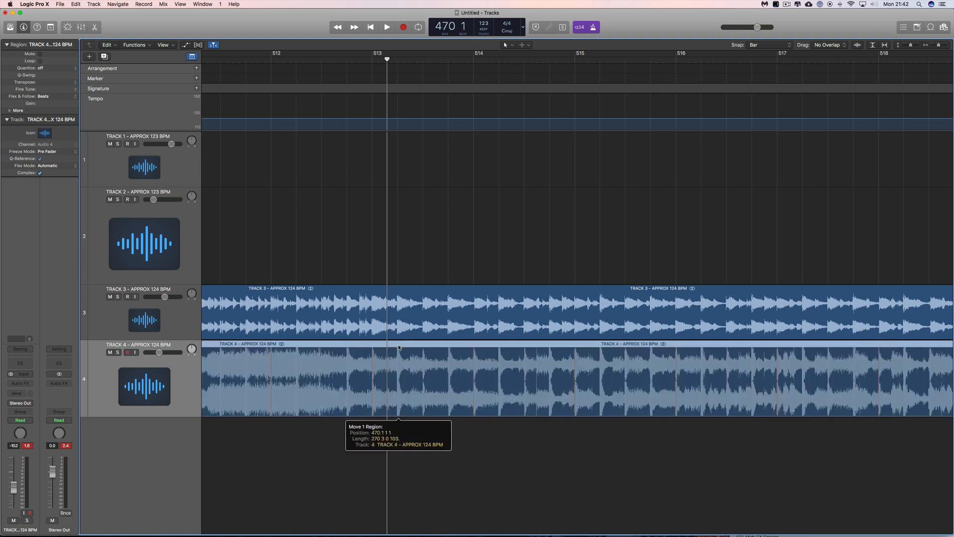
mouse_move(398, 347)
mouse_down()
mouse_move(452, 347)
mouse_move(410, 347)
mouse_up()
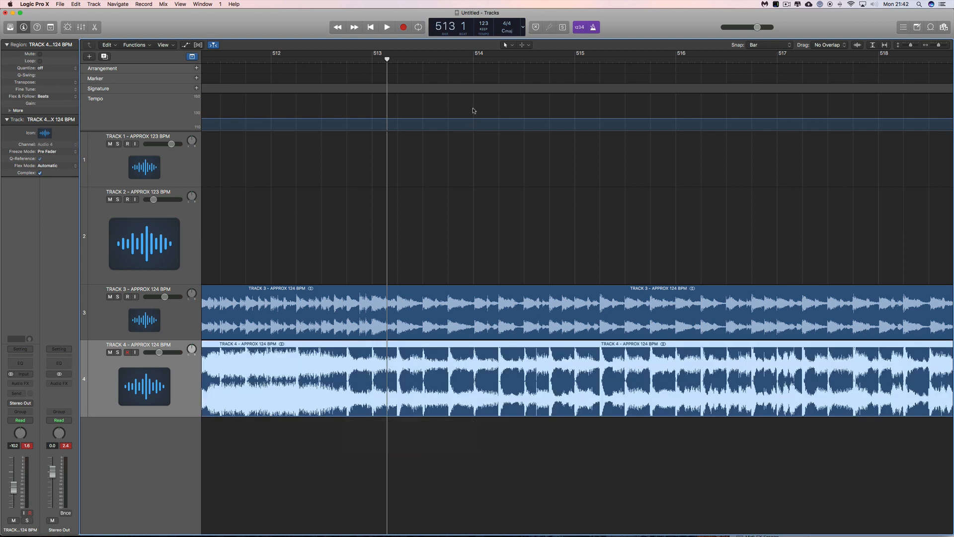
Step: Play TRACK 3 and TRACK 4 together from bar 514 and set TRACK 4's volume to about -8.6 dB
click(473, 60)
key(space)
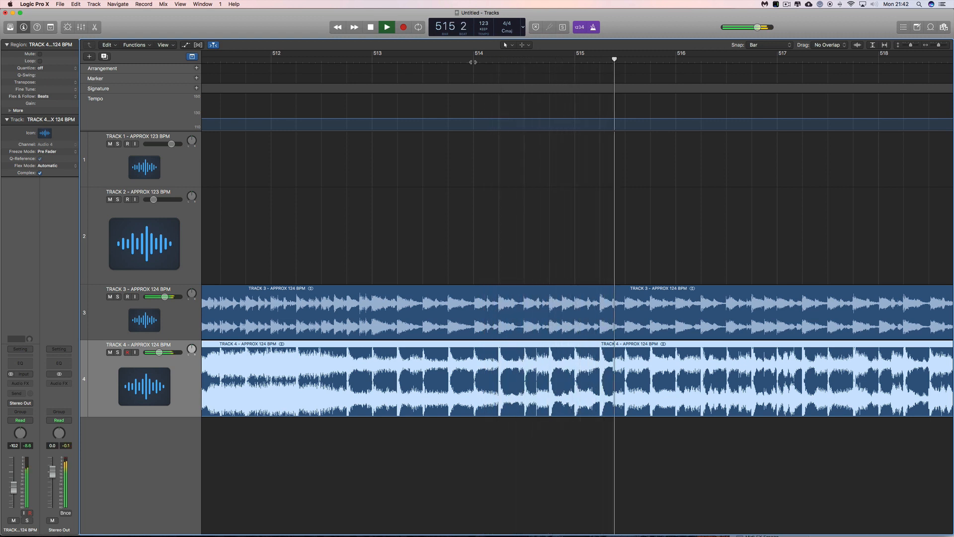
key(space)
drag(160, 352, 170, 352)
key(space)
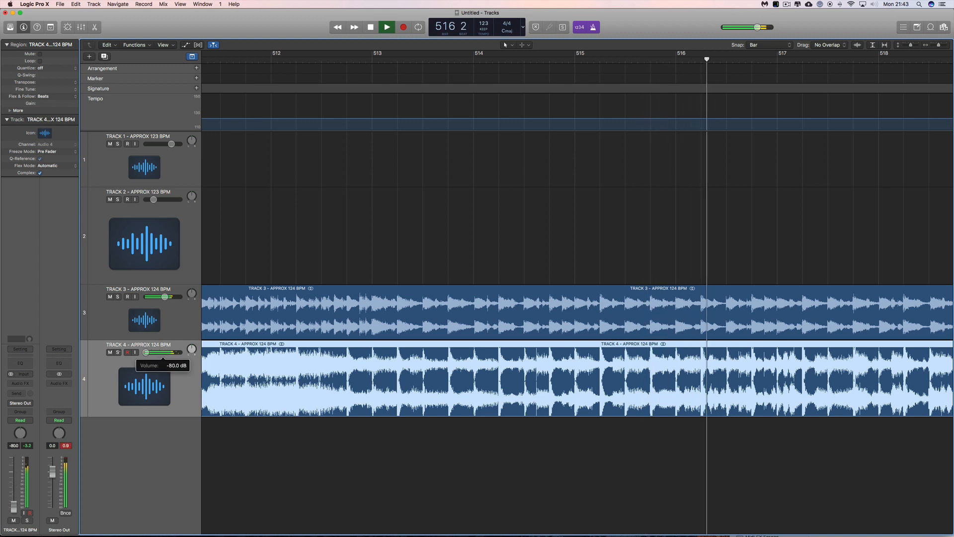
mouse_move(171, 352)
mouse_down()
mouse_move(145, 352)
mouse_move(160, 352)
mouse_up()
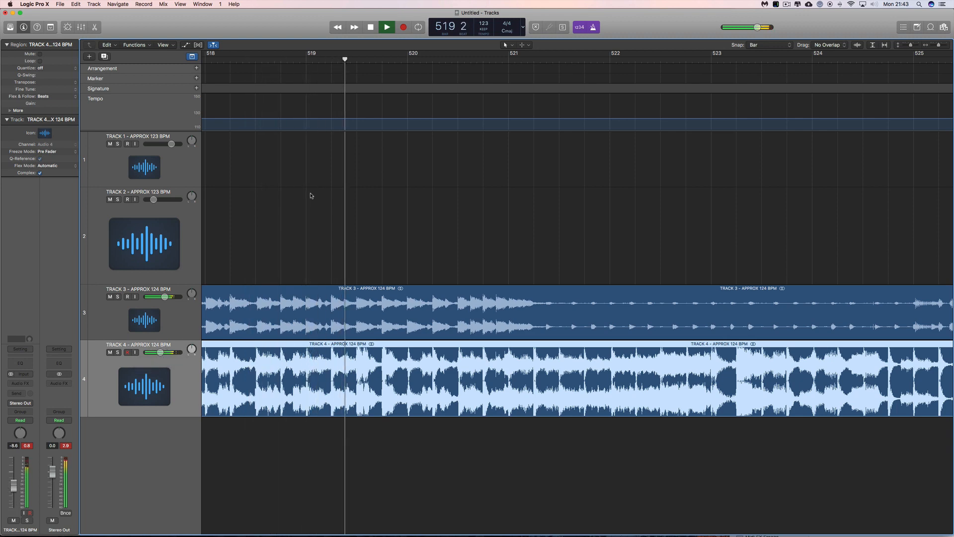
key(space)
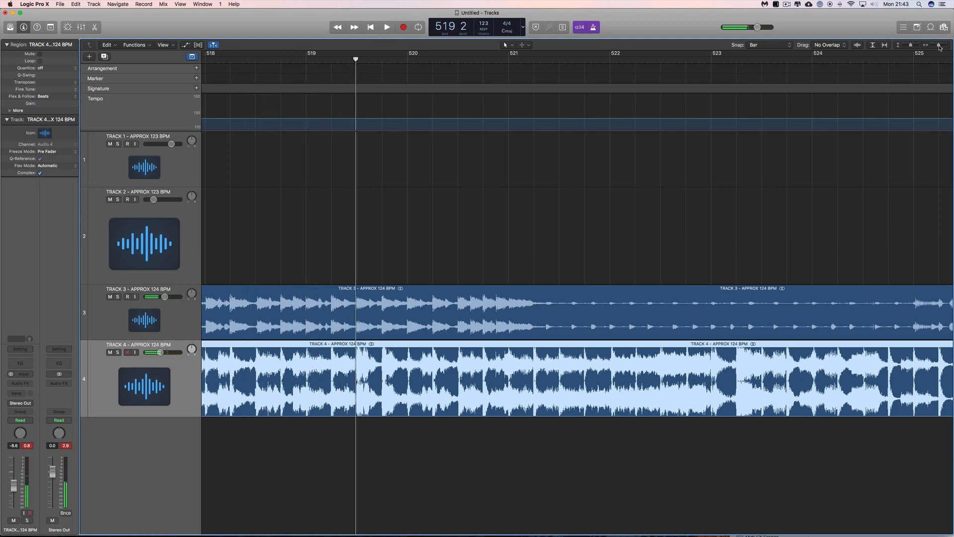
Step: Review the earlier parts of the arrangement, examining the TRACK 2 and TRACK 1 regions, their fades and their alignment to the bars
drag(939, 46, 937, 46)
scroll(417, 212, left, 15)
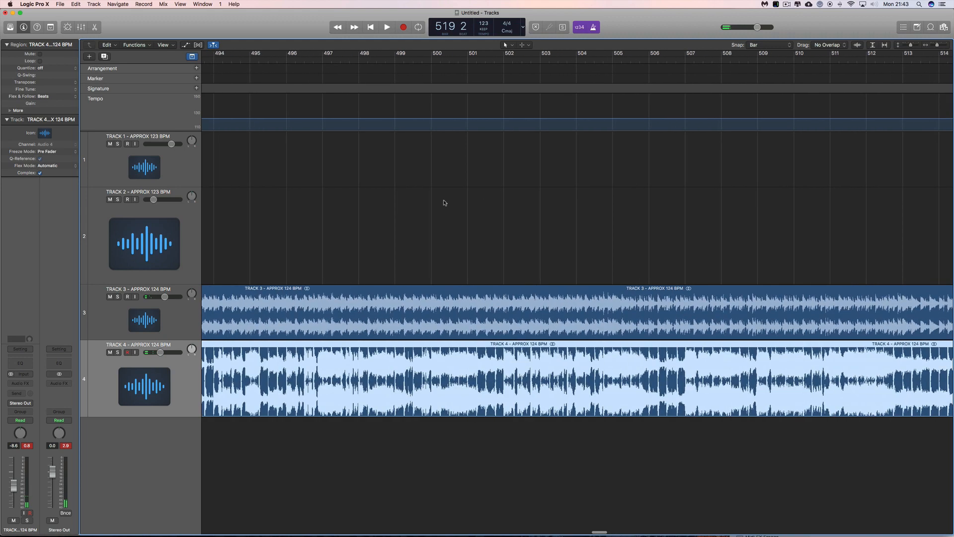
scroll(444, 203, left, 20)
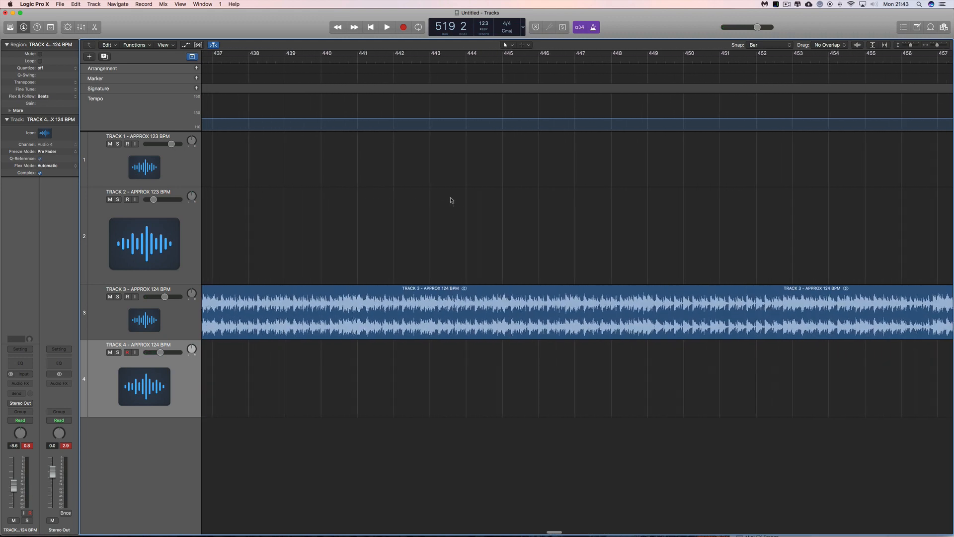
scroll(450, 200, left, 20)
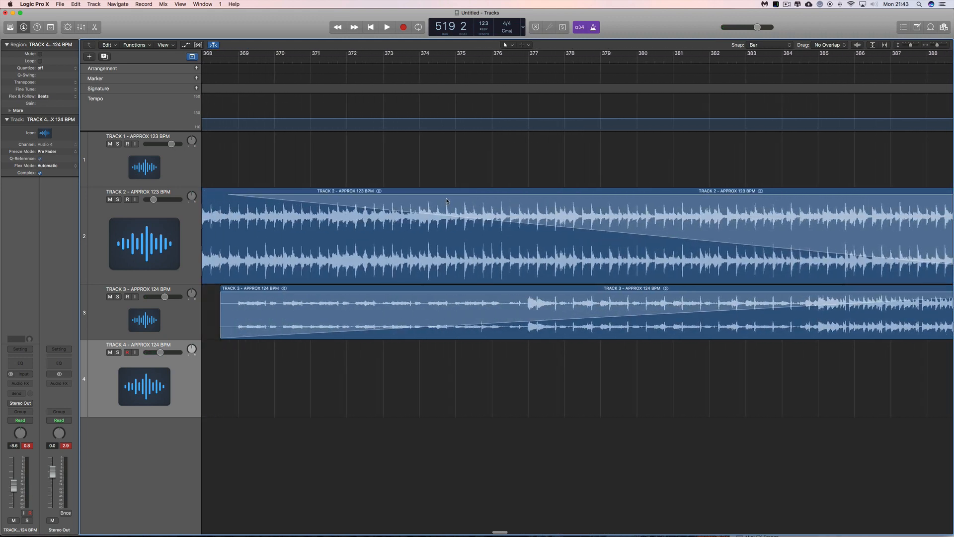
scroll(446, 200, left, 6)
drag(437, 197, 429, 194)
scroll(409, 160, left, 10)
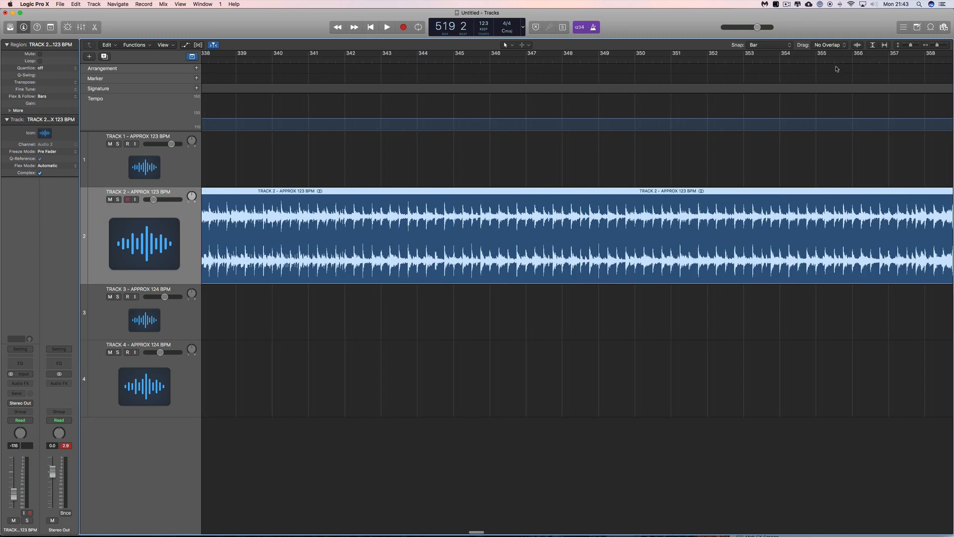
drag(936, 47, 932, 48)
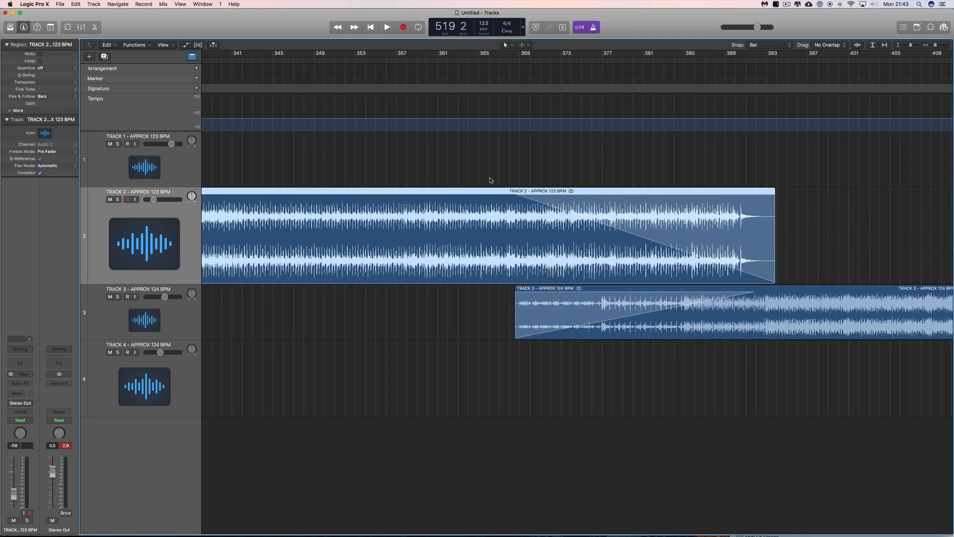
scroll(490, 180, left, 20)
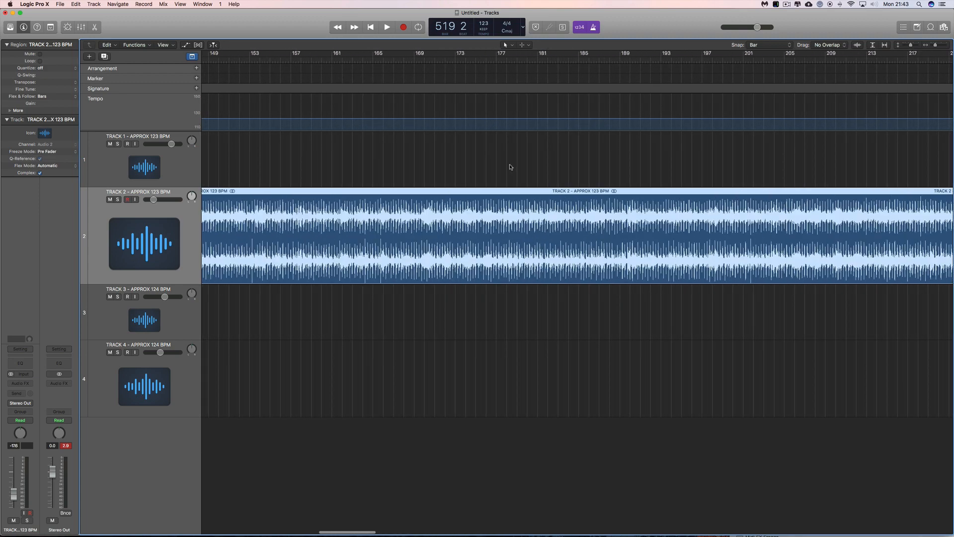
scroll(509, 167, left, 13)
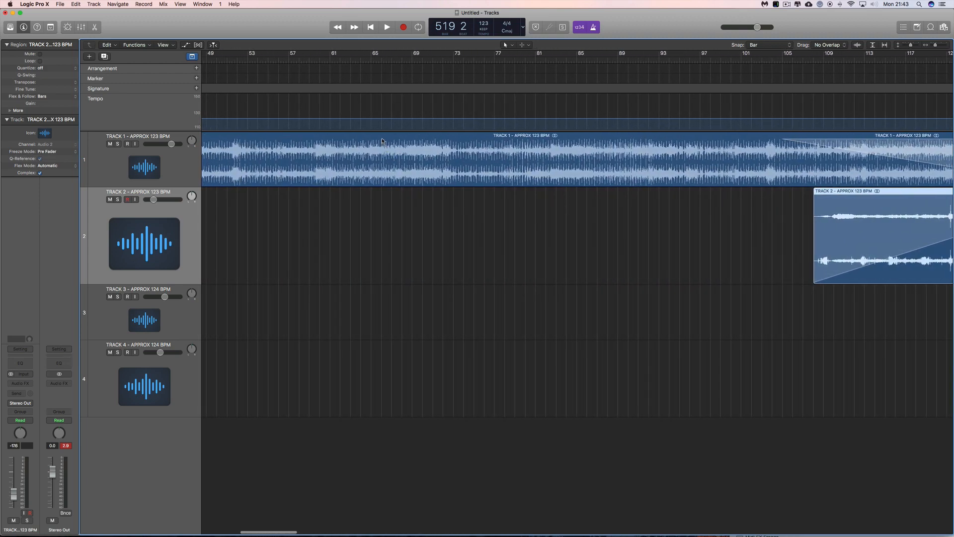
click(381, 141)
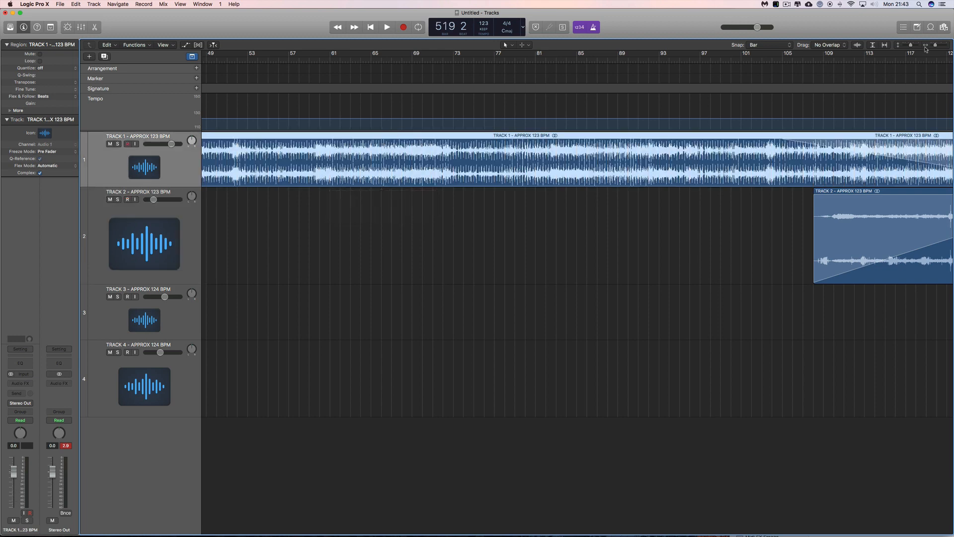
drag(935, 45, 937, 45)
scroll(422, 148, left, 8)
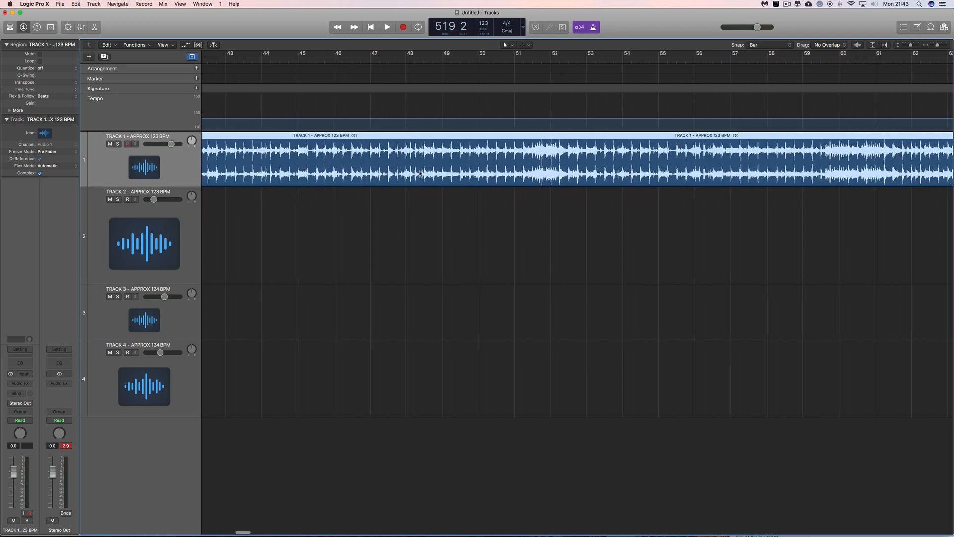
click(360, 138)
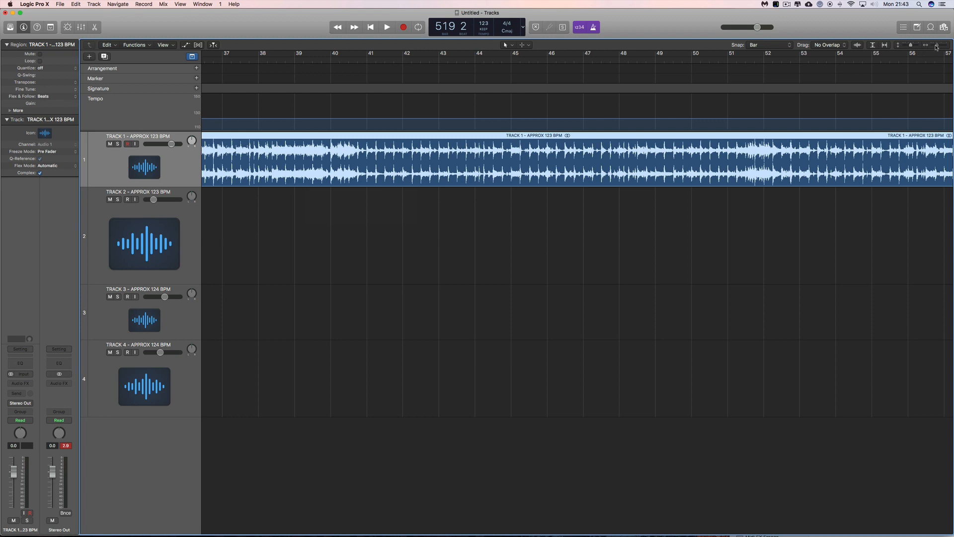
Step: Review the snap options and move the TRACK 2, TRACK 3 and TRACK 4 regions back to the start of the project
drag(937, 45, 932, 45)
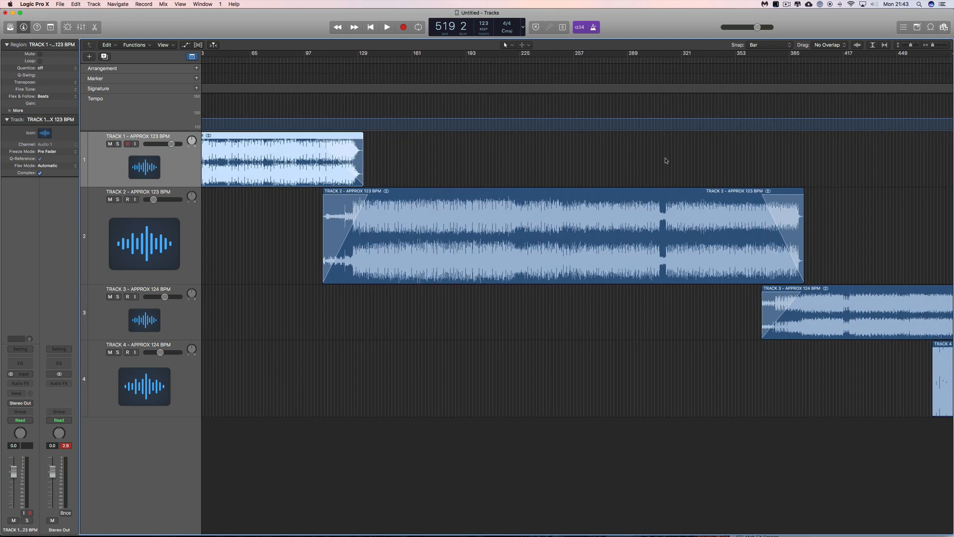
drag(933, 45, 931, 46)
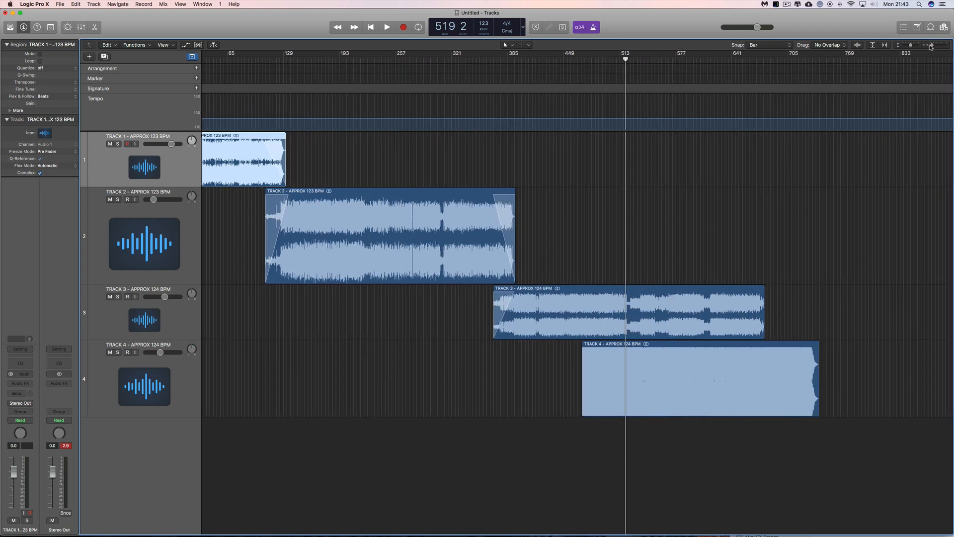
click(785, 45)
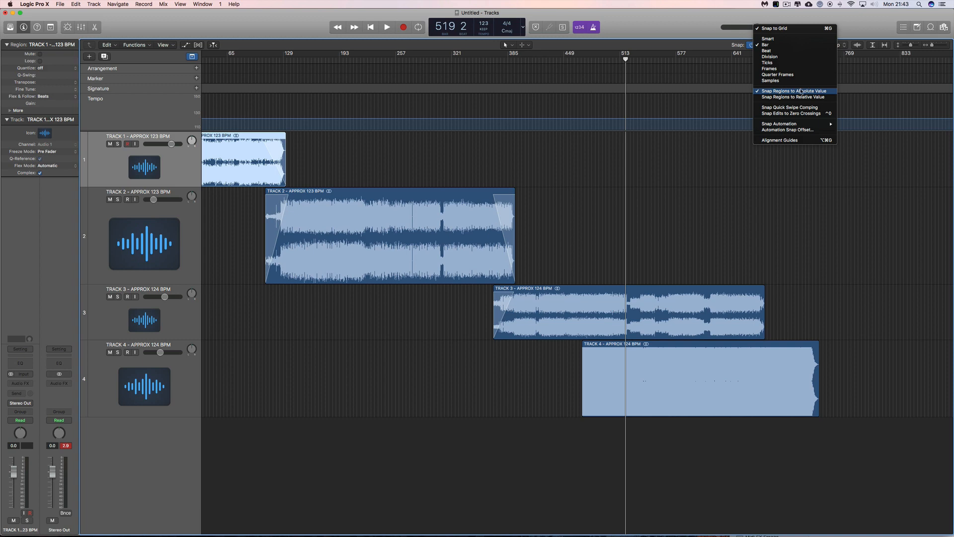
click(653, 187)
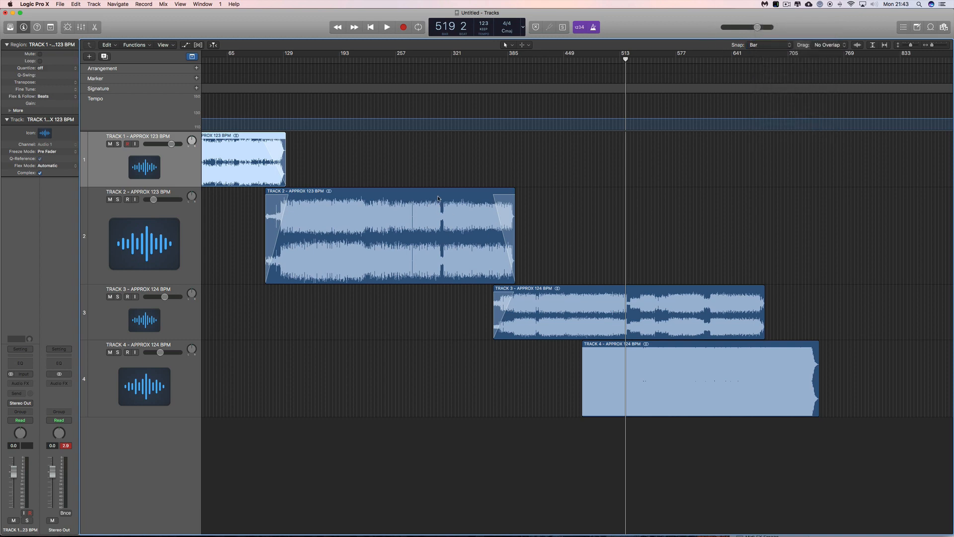
scroll(475, 167, left, 5)
click(455, 194)
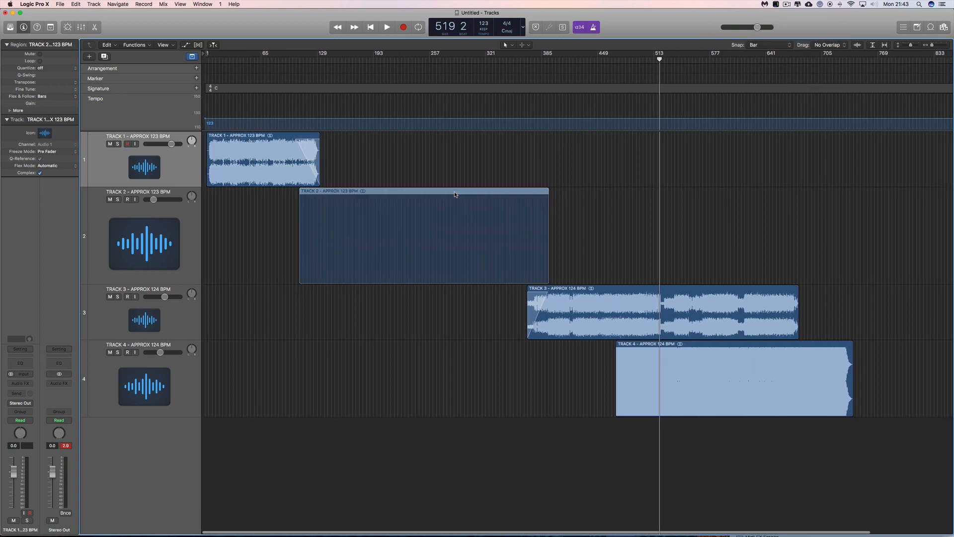
drag(455, 195, 372, 194)
drag(608, 292, 287, 289)
drag(654, 345, 242, 361)
Step: Examine how the beats of all four tracks line up with the bar lines between bars 1 and 37, selecting each region in turn
click(941, 45)
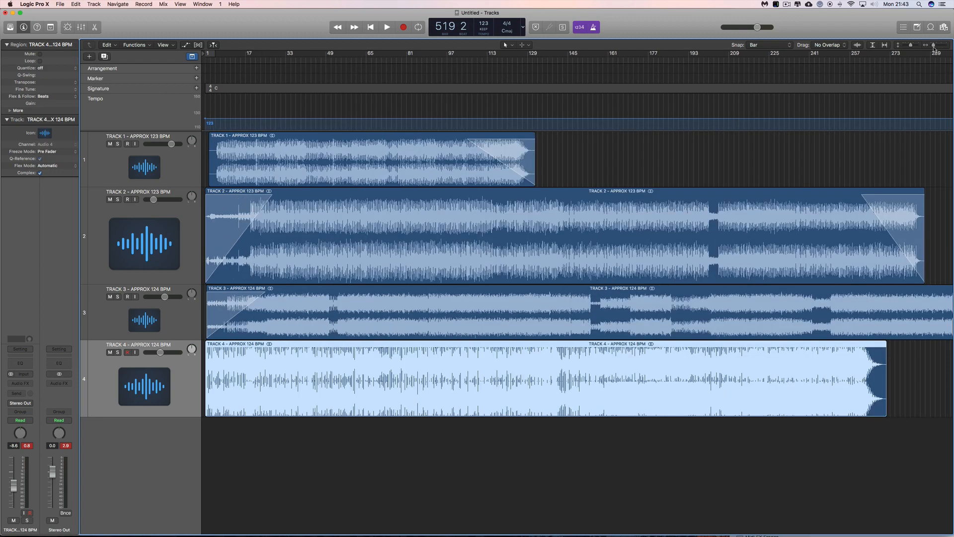
click(941, 46)
click(941, 46)
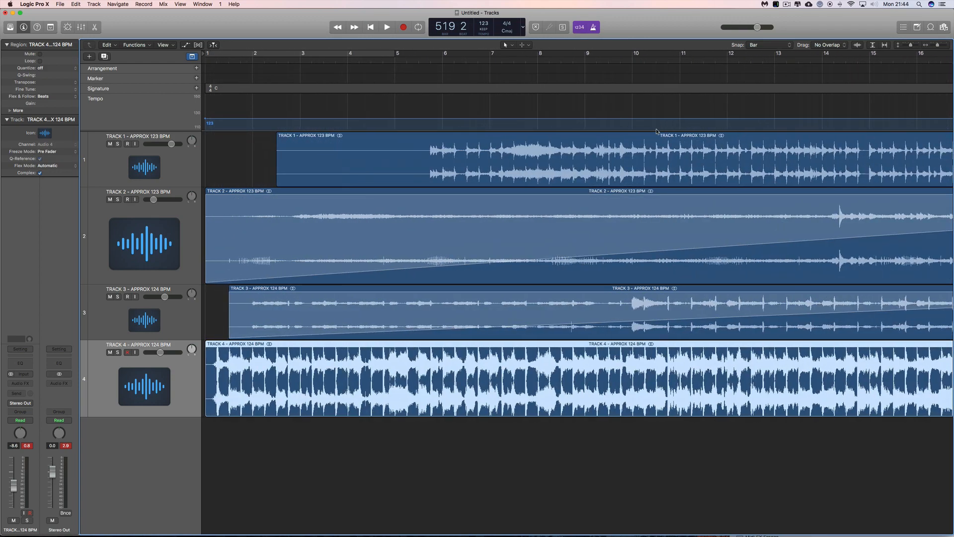
drag(657, 132, 653, 141)
scroll(683, 200, right, 15)
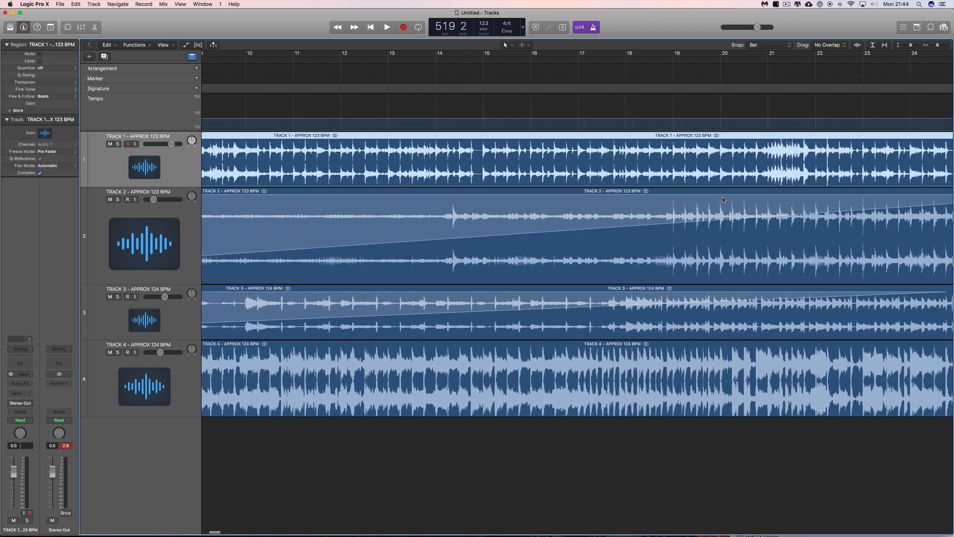
drag(714, 194, 714, 195)
drag(670, 293, 670, 293)
drag(673, 346, 672, 346)
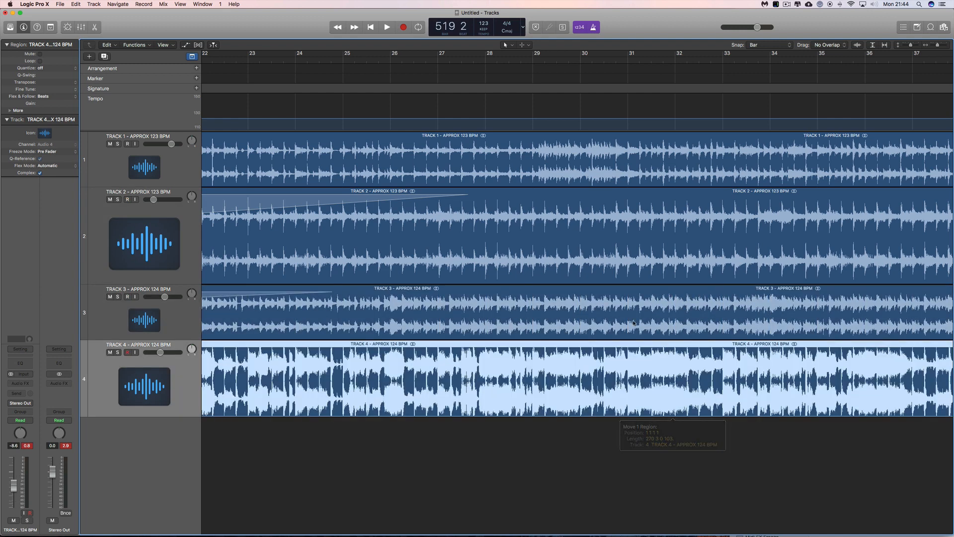
Step: Play all four tracks from bar 29 and rebalance their volumes, raising TRACK 2 and lowering TRACK 1, TRACK 3 and TRACK 4
click(537, 62)
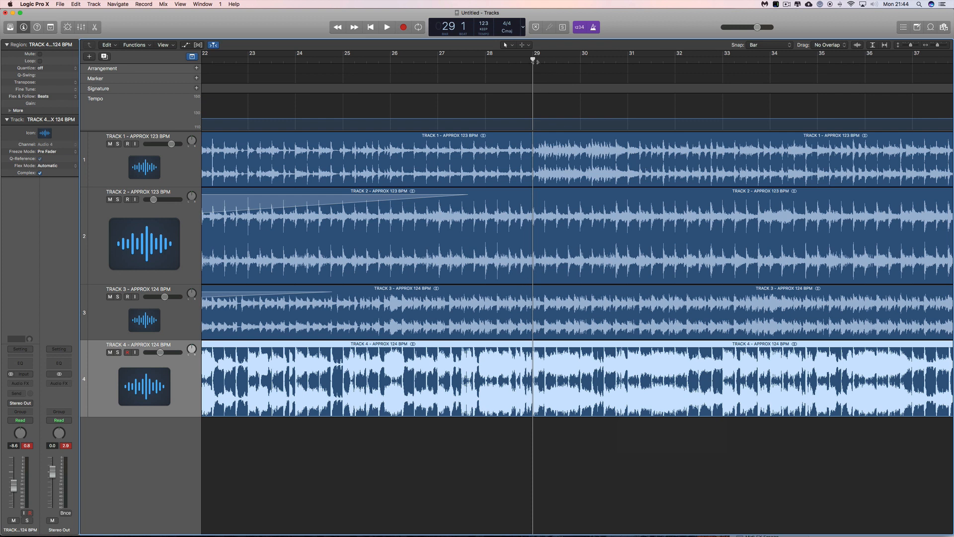
key(space)
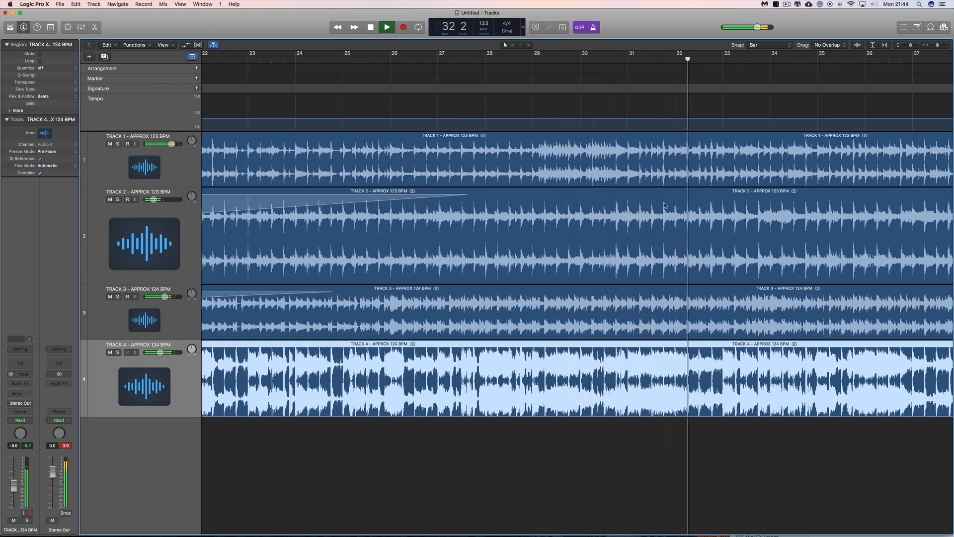
drag(158, 199, 165, 199)
drag(164, 297, 159, 297)
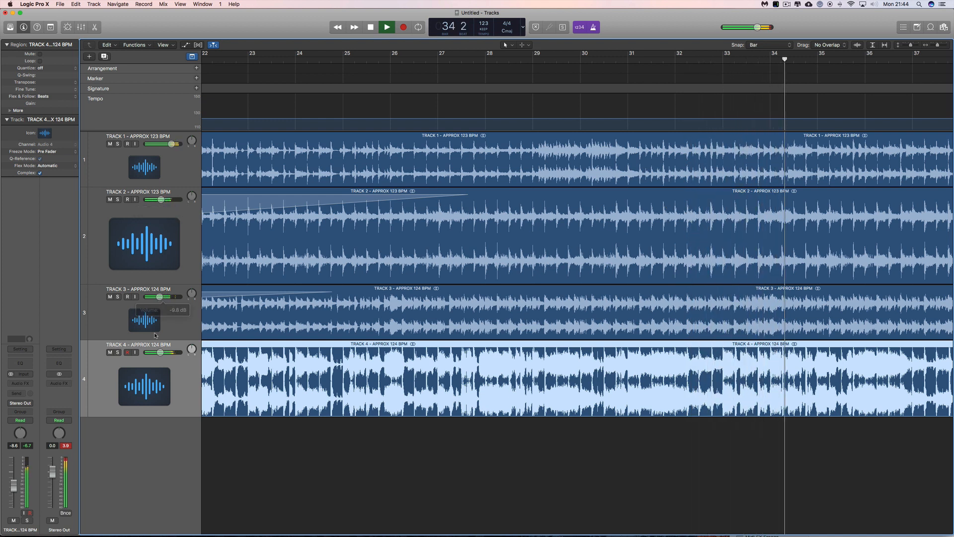
drag(161, 352, 159, 351)
drag(171, 143, 164, 144)
key(space)
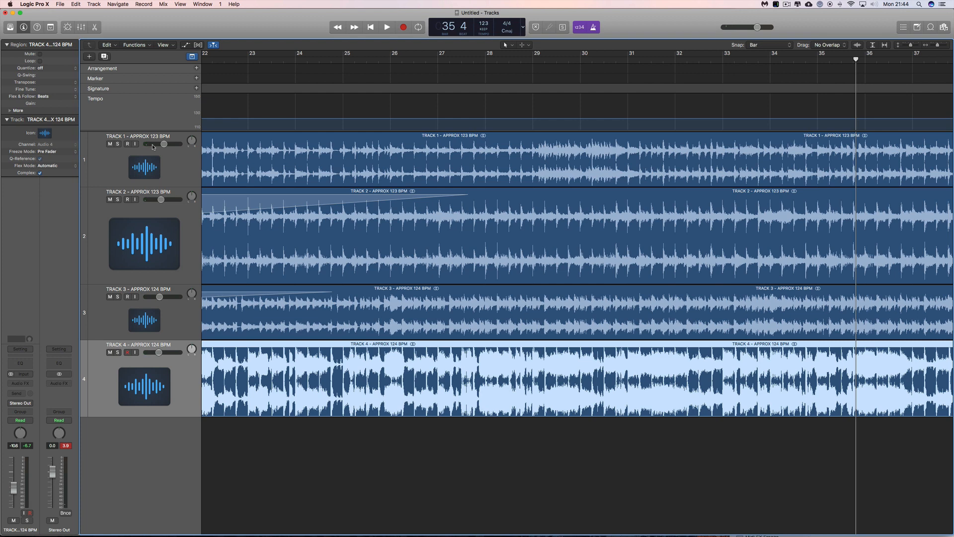
Step: Open the Smart Tempo editor for TRACK 4 and examine the downbeat marker at bar 23
click(96, 28)
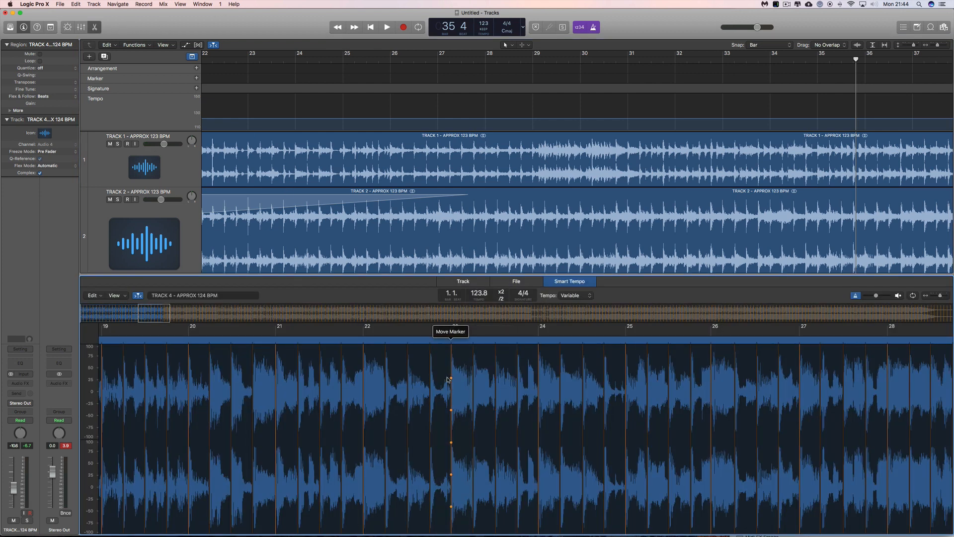
drag(448, 380, 428, 380)
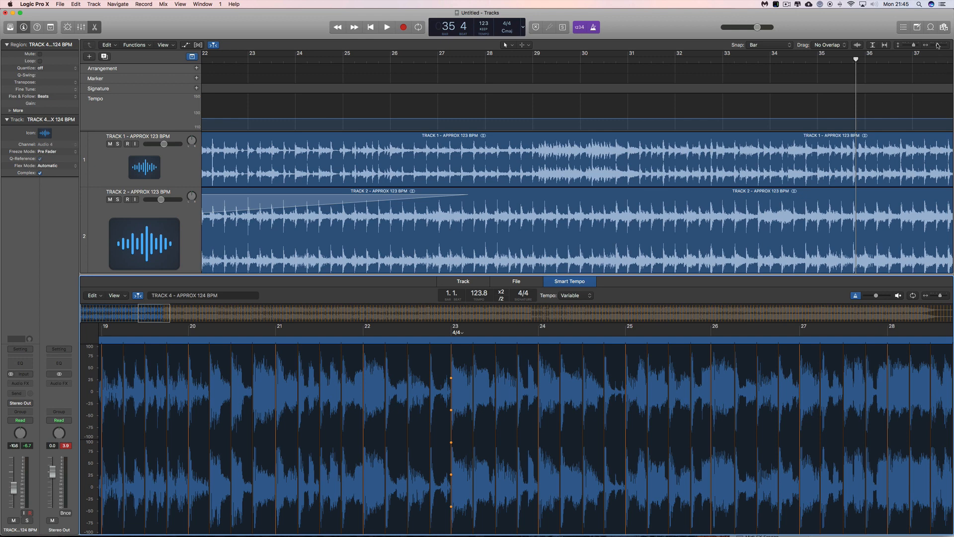
Step: Play the tracks from bar 65 with the project tempo lowered to 113 BPM, and close the Smart Tempo editor
drag(937, 45, 921, 46)
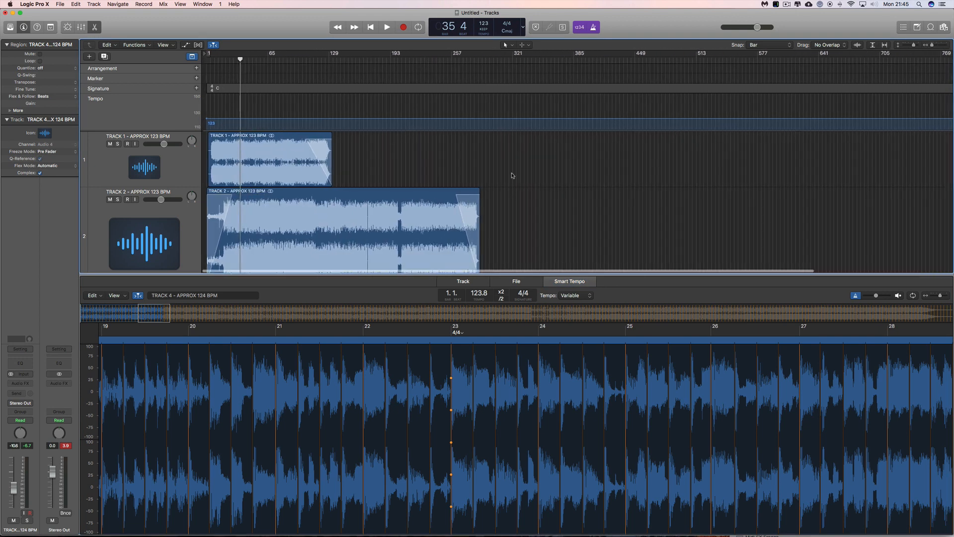
scroll(512, 175, down, 5)
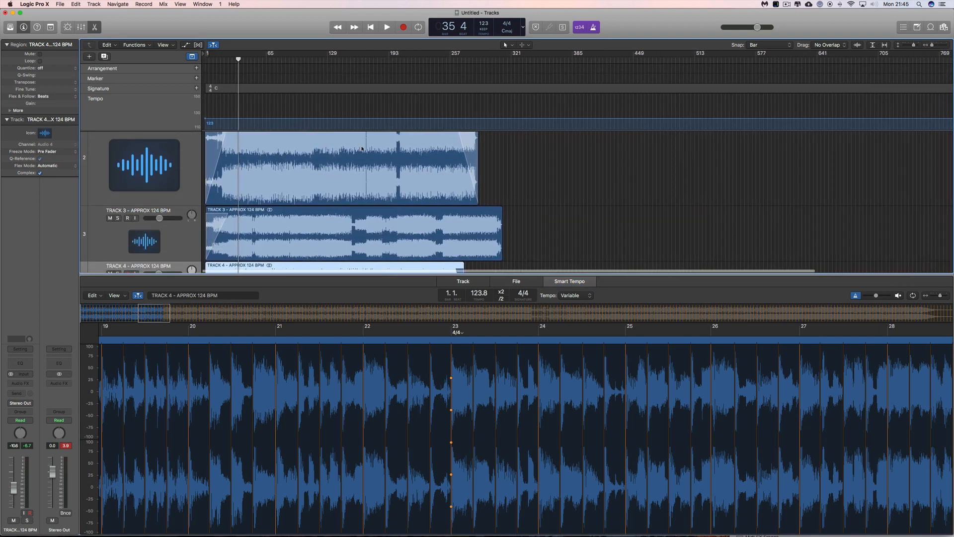
click(268, 60)
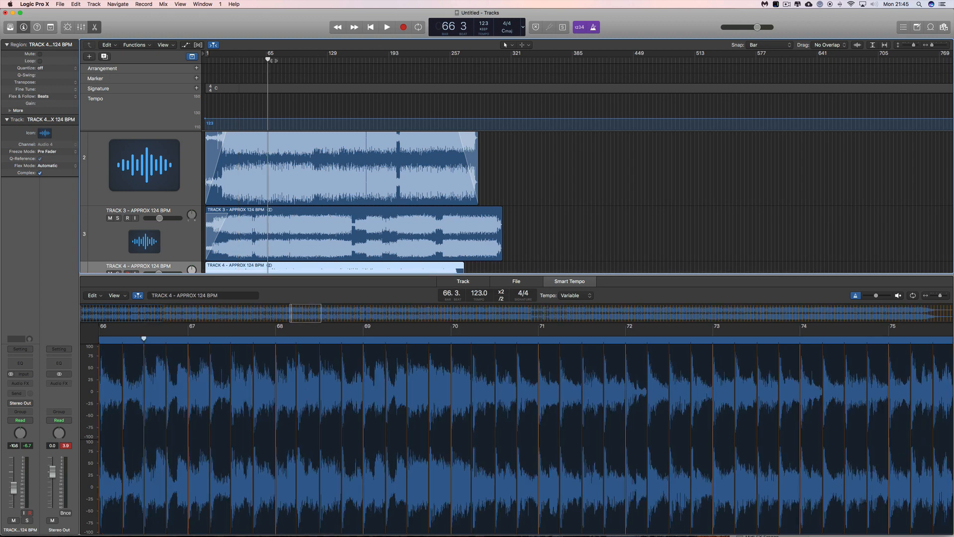
click(265, 60)
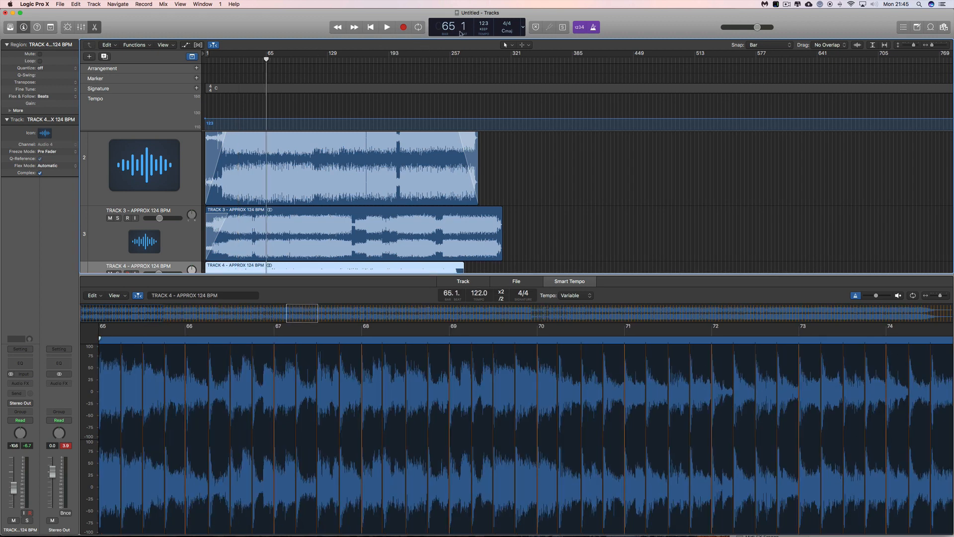
drag(483, 23, 482, 37)
key(space)
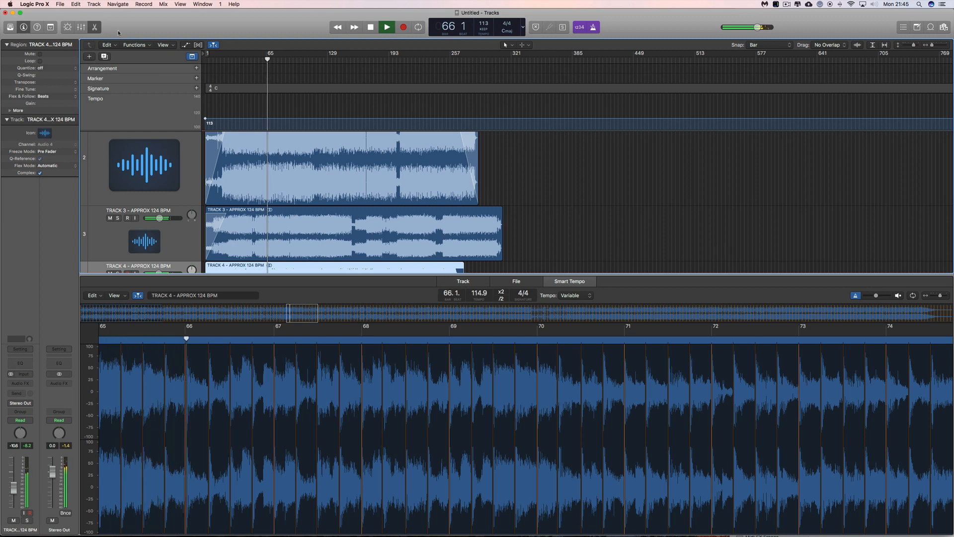
click(95, 27)
key(space)
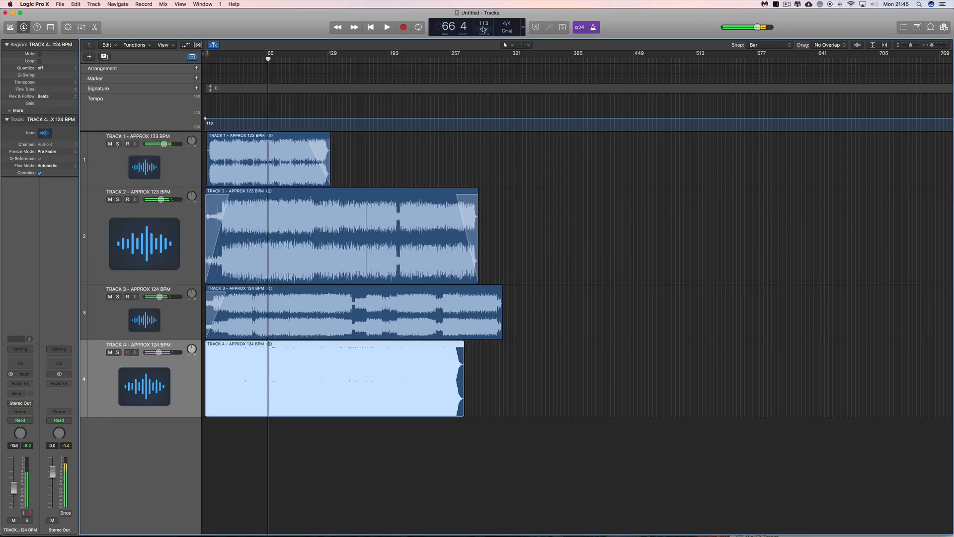
Step: Raise the project tempo to 143 BPM and listen to all four tracks play together from bar 66
drag(482, 24, 484, 3)
key(space)
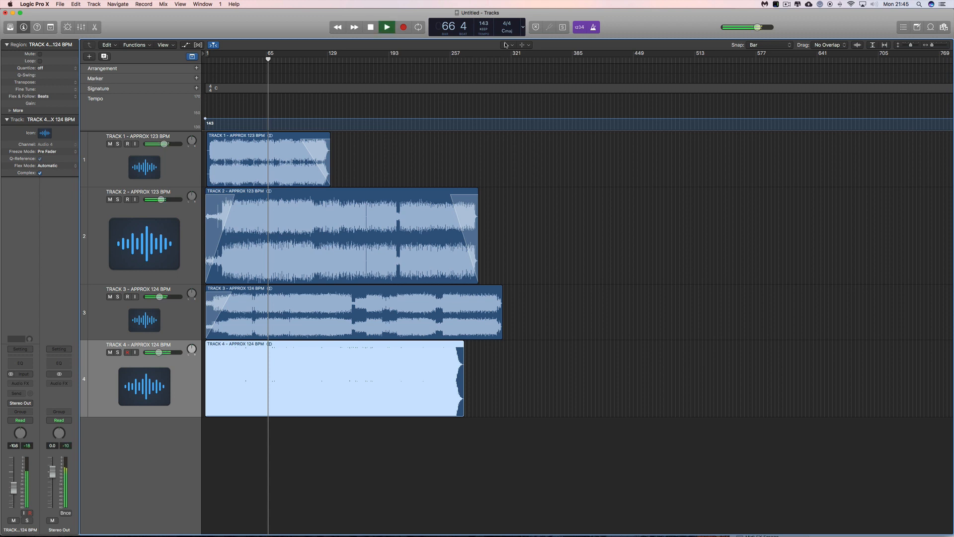
key(space)
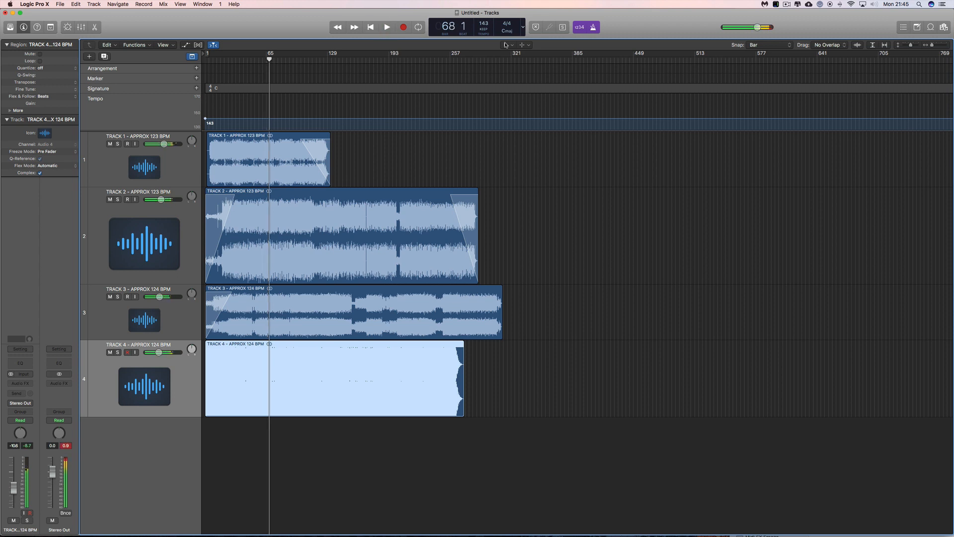
Step: Set the project tempo to 122 BPM and play all four tracks together from bar 68
mouse_move(483, 24)
mouse_down()
mouse_move(486, 49)
mouse_move(485, 32)
mouse_up()
key(space)
key(space)
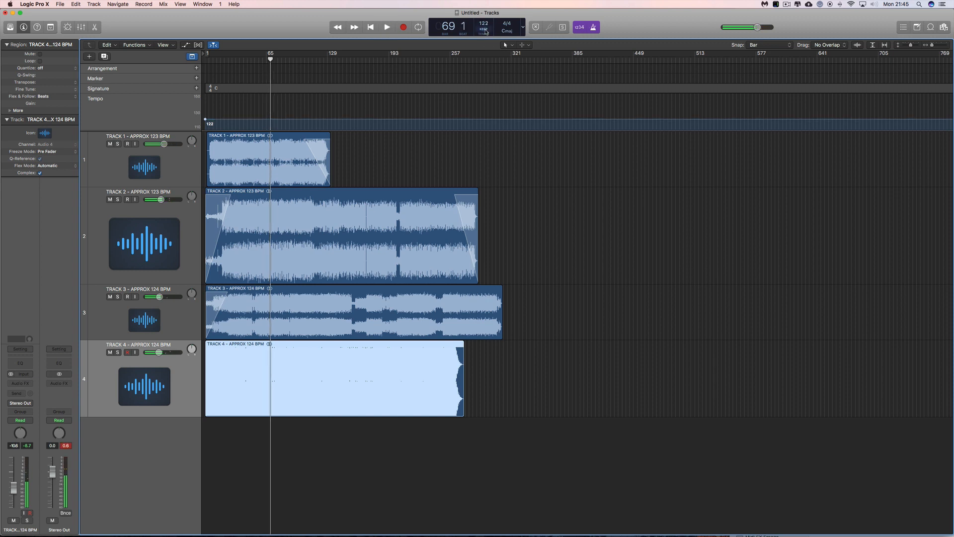